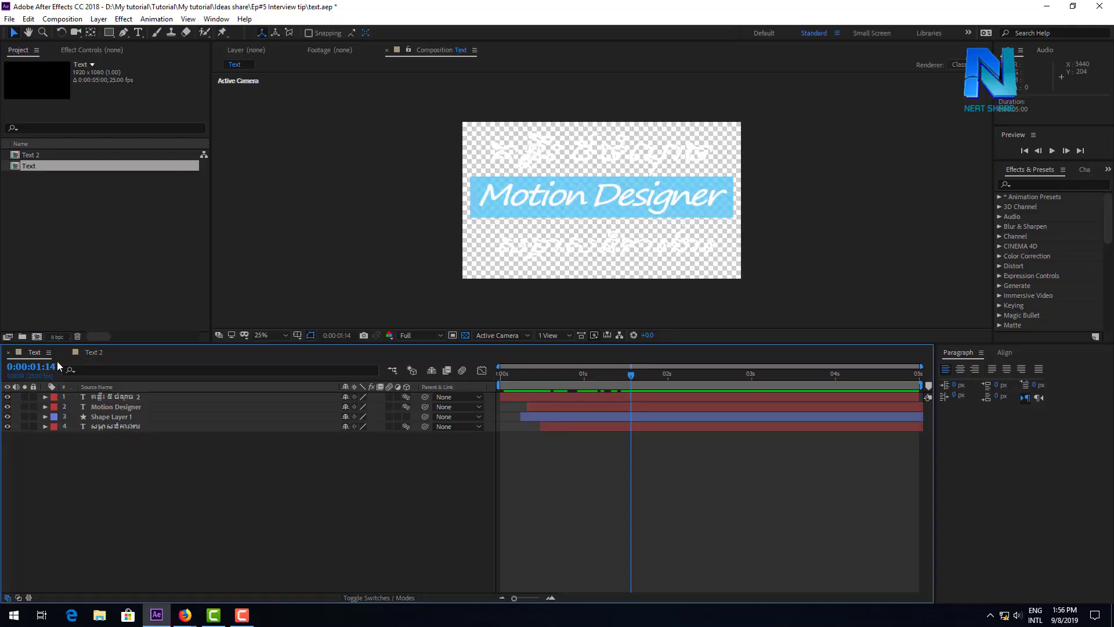
Step: Preview the Text title animation against a black background and the transparency grid
left_click(466, 335)
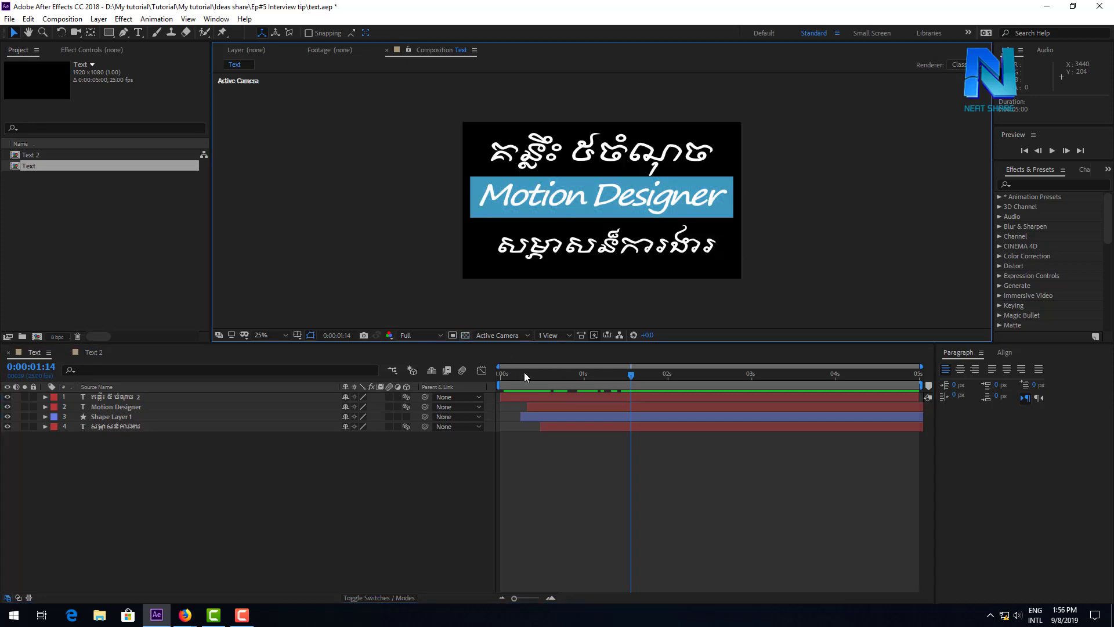
left_click_drag(544, 374, 617, 376)
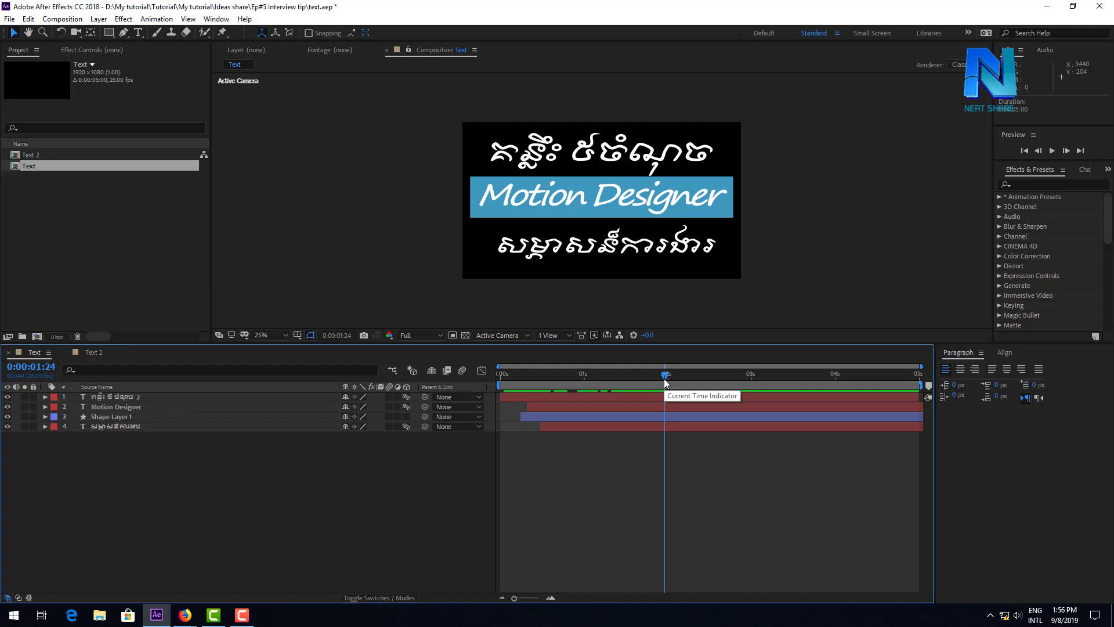
left_click(465, 335)
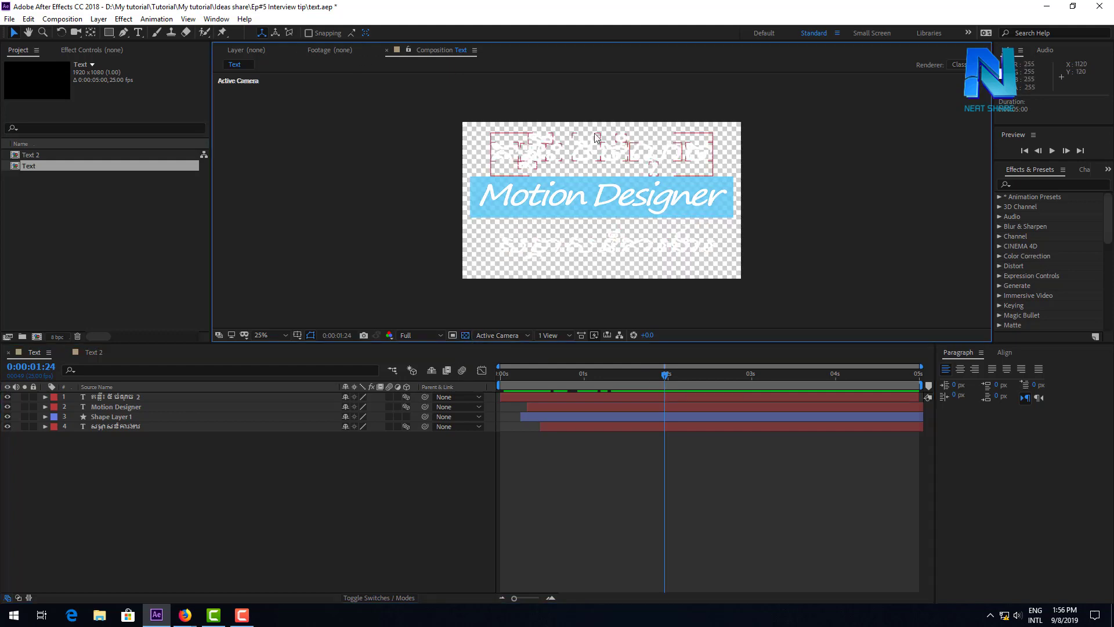
Step: Add the Text composition to the render queue from the Composition menu
left_click(73, 23)
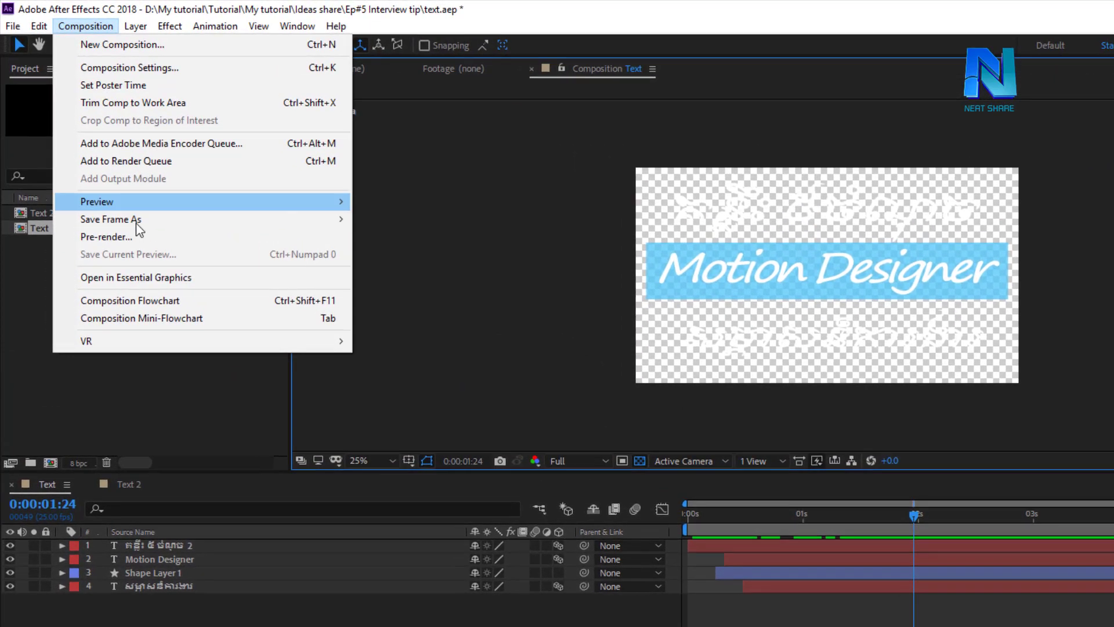
mouse_move(101, 156)
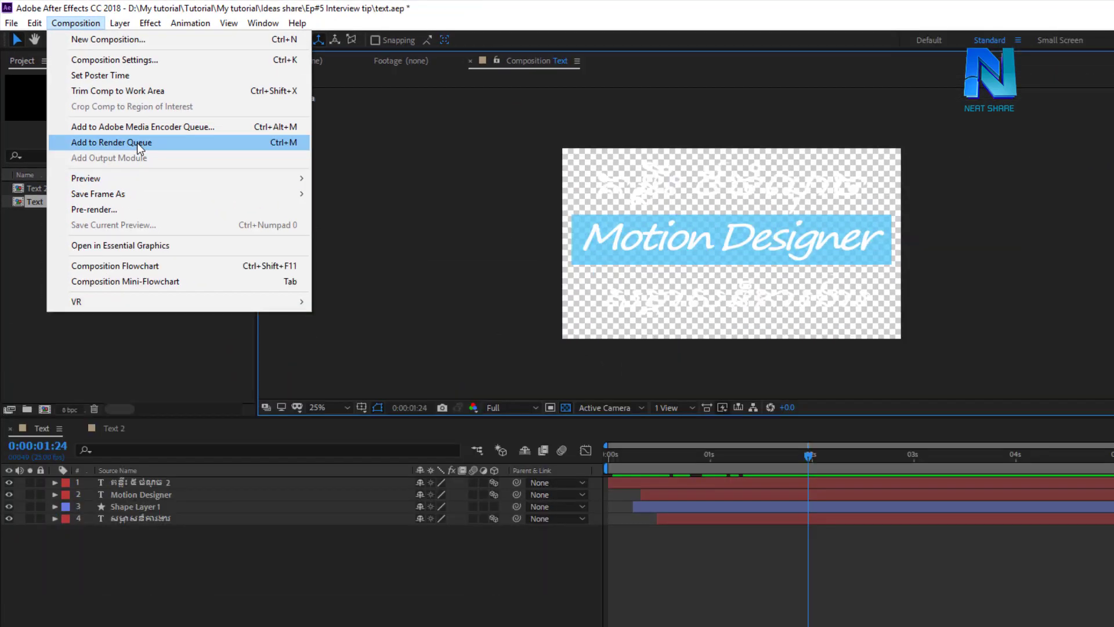
left_click(137, 143)
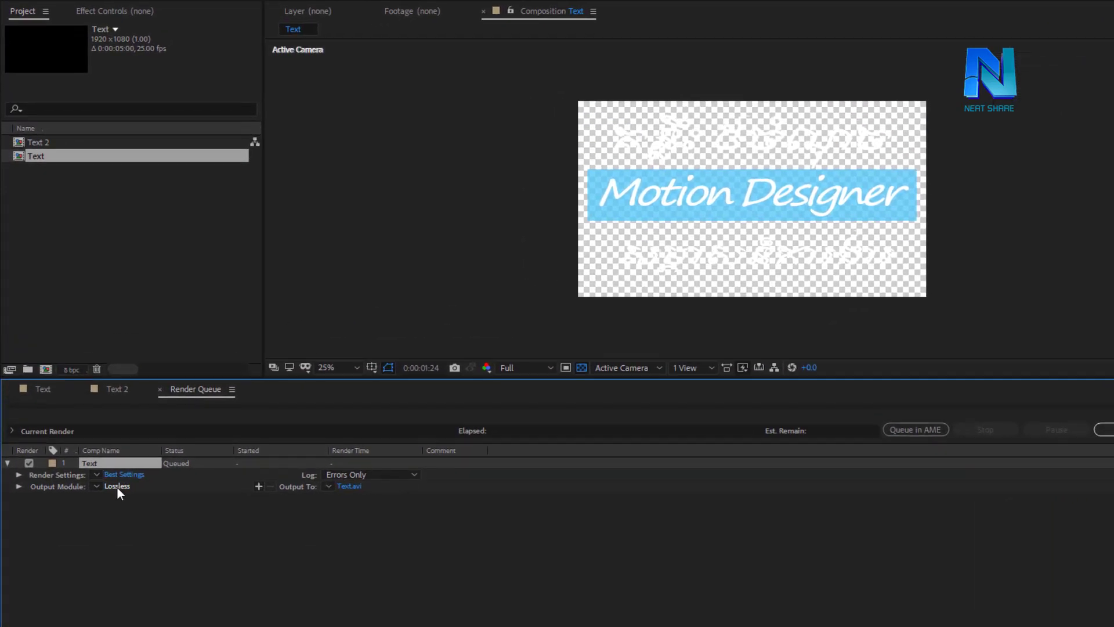
Step: In Output Module Settings, keep AVI for now and set Channels to RGB + Alpha
left_click(120, 486)
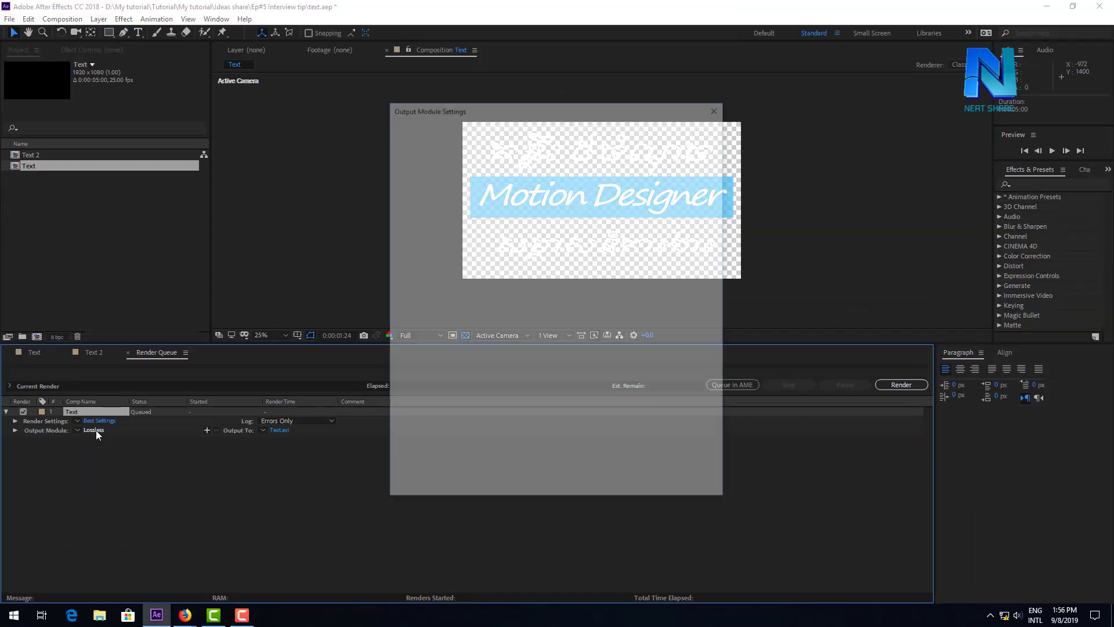
left_click_drag(487, 100, 318, 102)
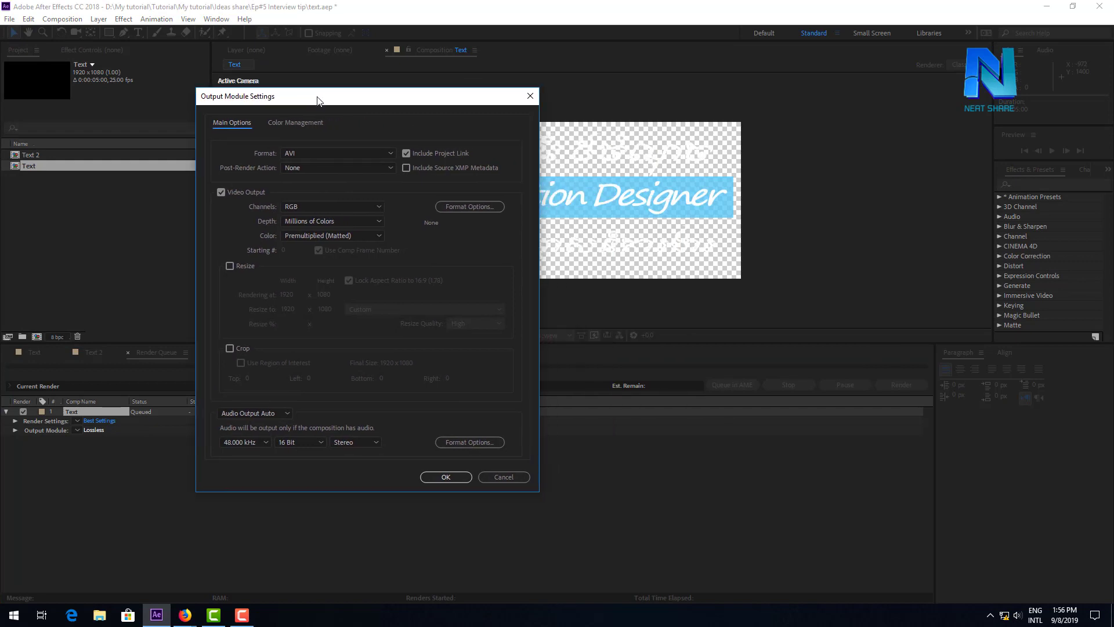
left_click(297, 153)
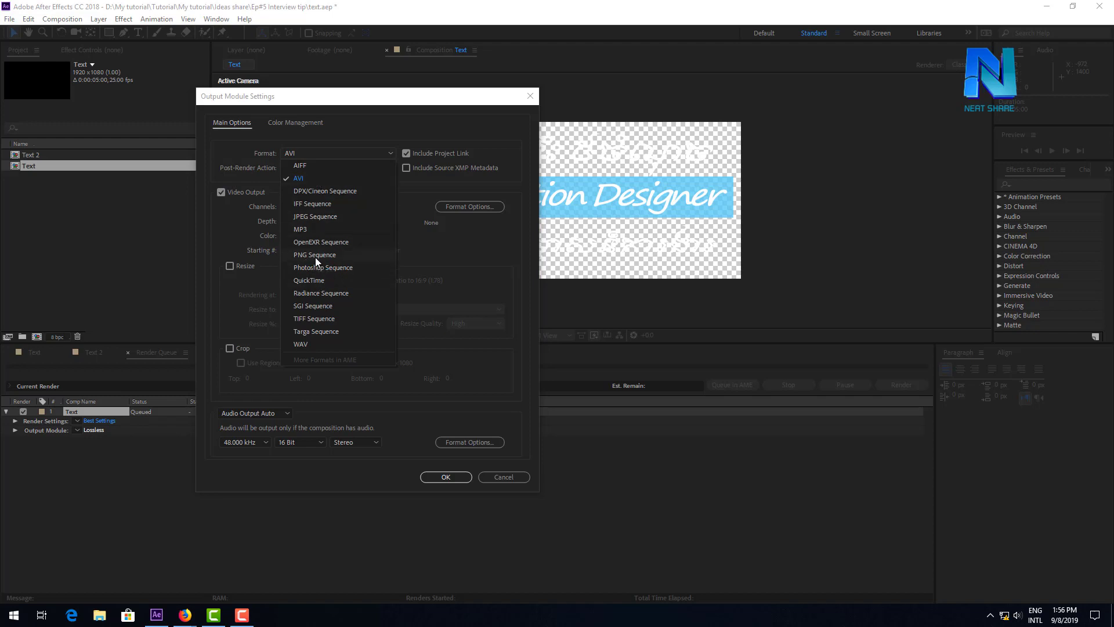
left_click(311, 178)
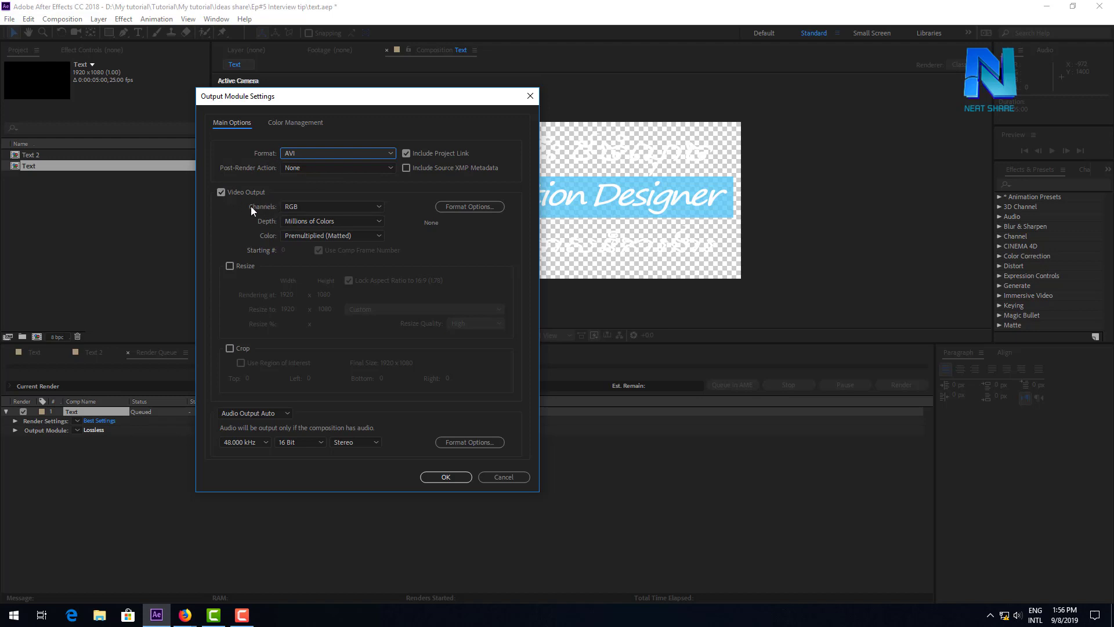
left_click(298, 206)
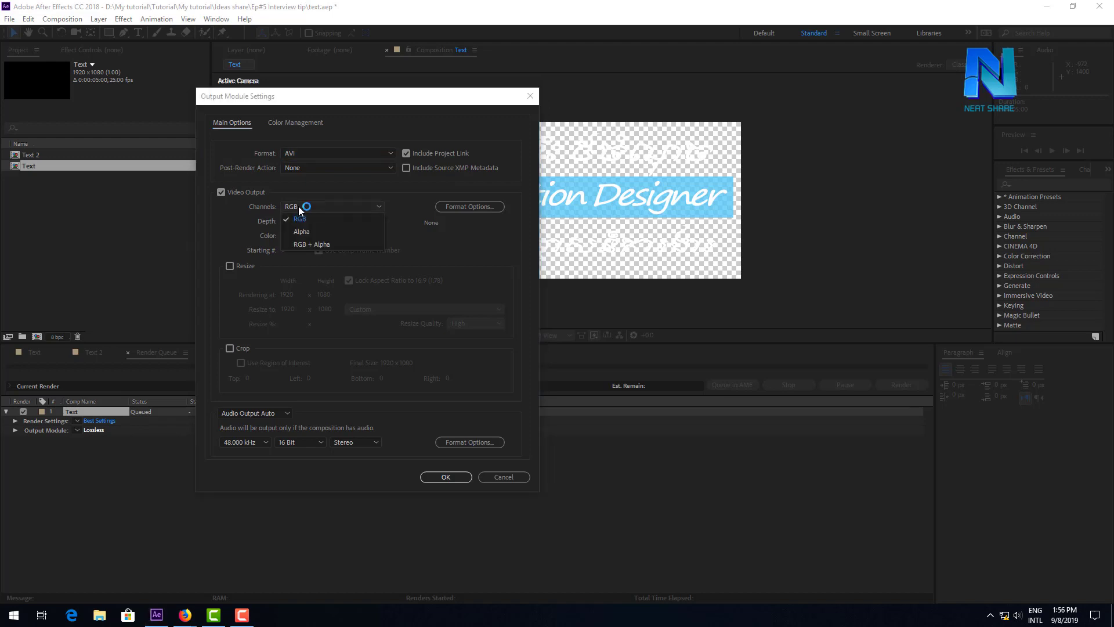
left_click(323, 245)
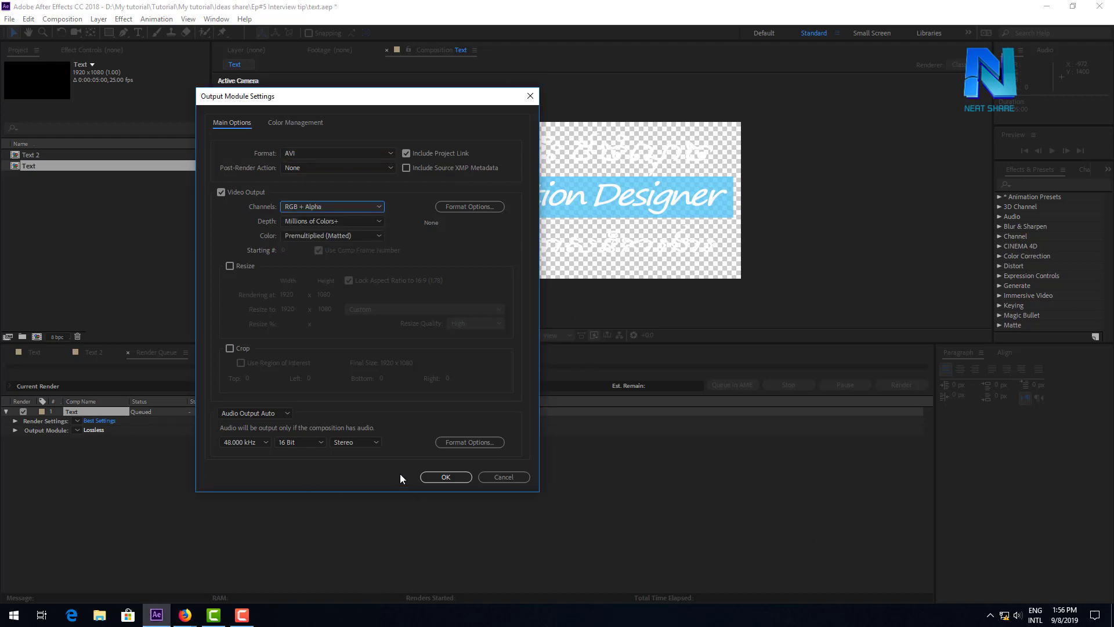
Step: Change the output format to QuickTime and look up QuickTime player on the web
left_click(322, 154)
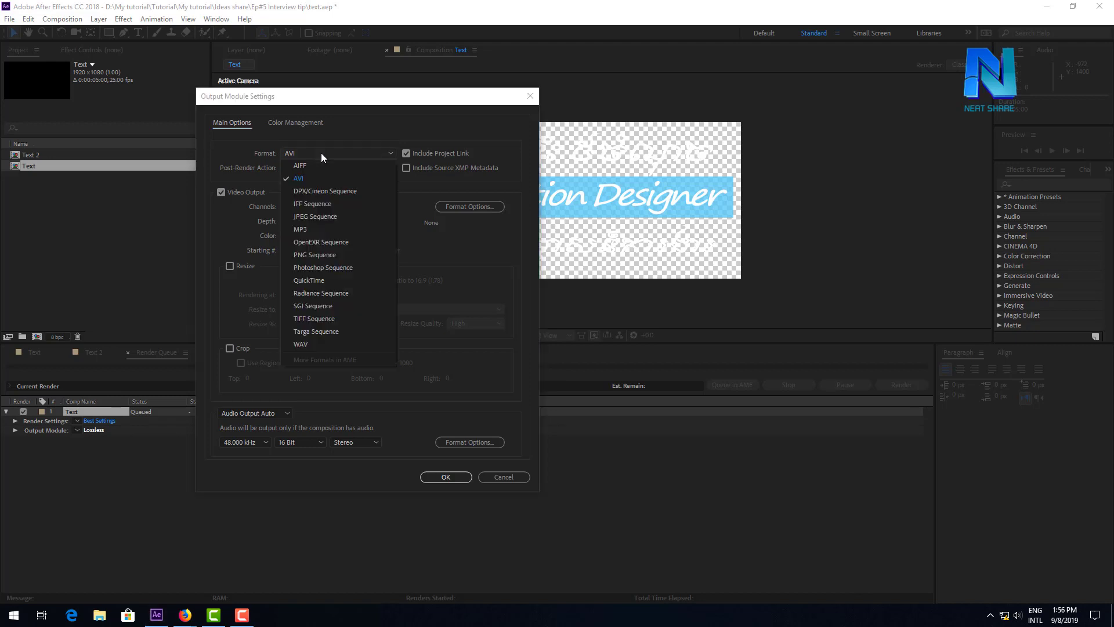
left_click(304, 283)
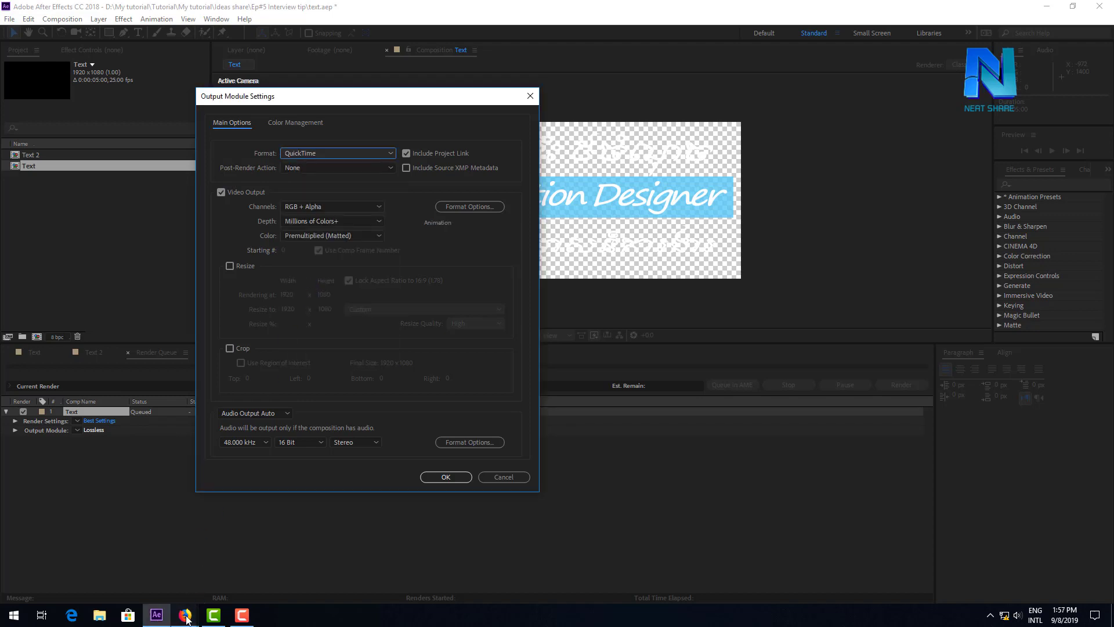
mouse_move(185, 619)
left_click(247, 572)
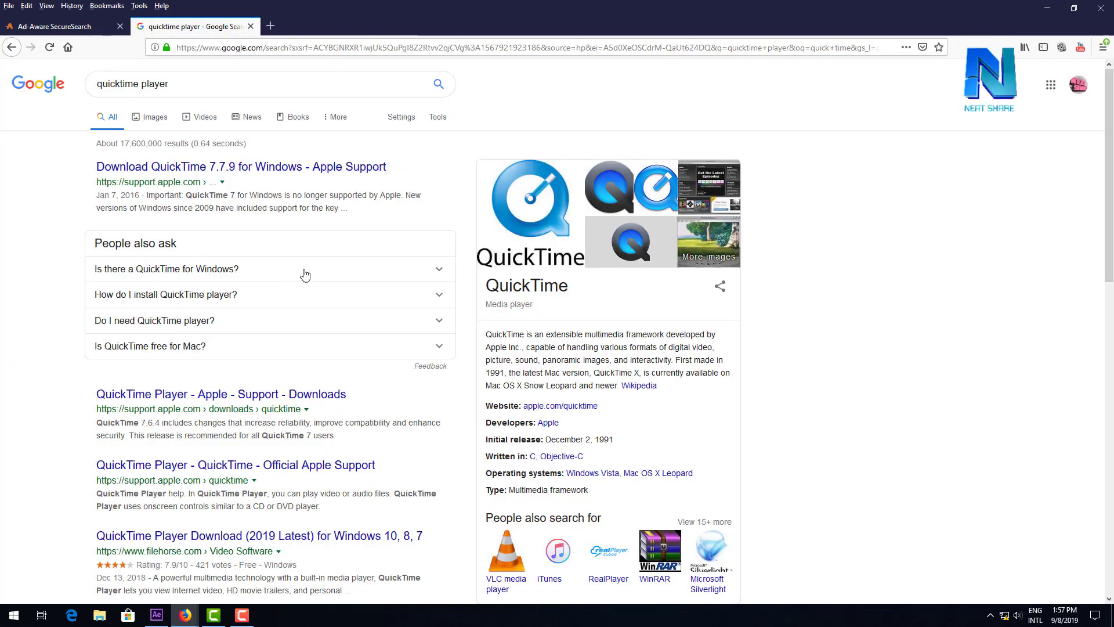
left_click(1056, 9)
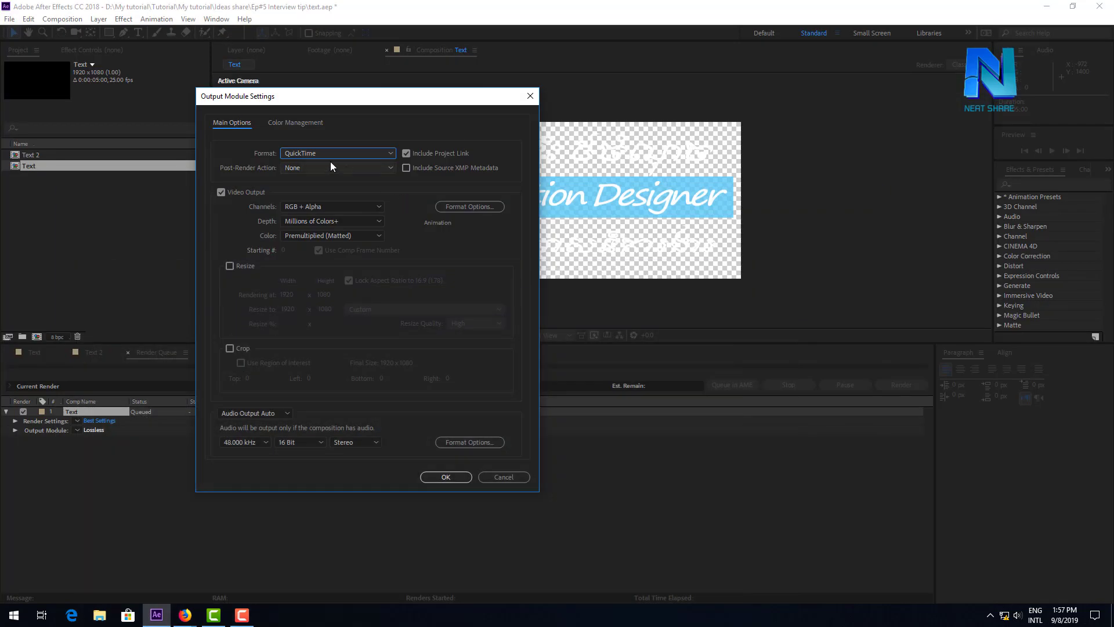
Step: Confirm QuickTime format with RGB + Alpha channels and apply the output module settings
left_click(321, 155)
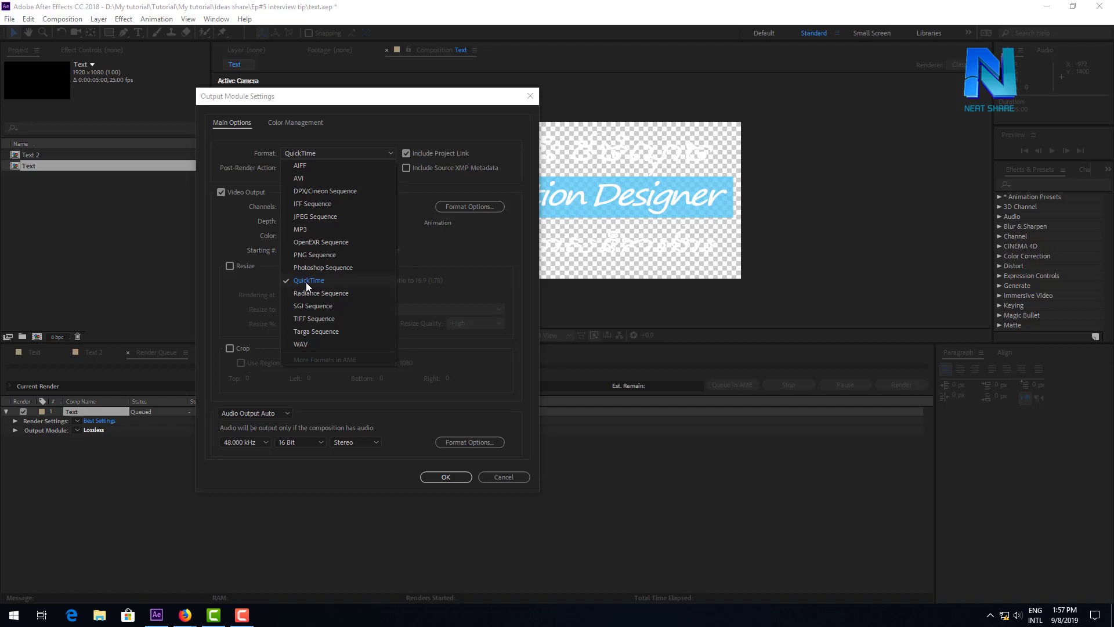
left_click(307, 282)
left_click(312, 155)
left_click(317, 282)
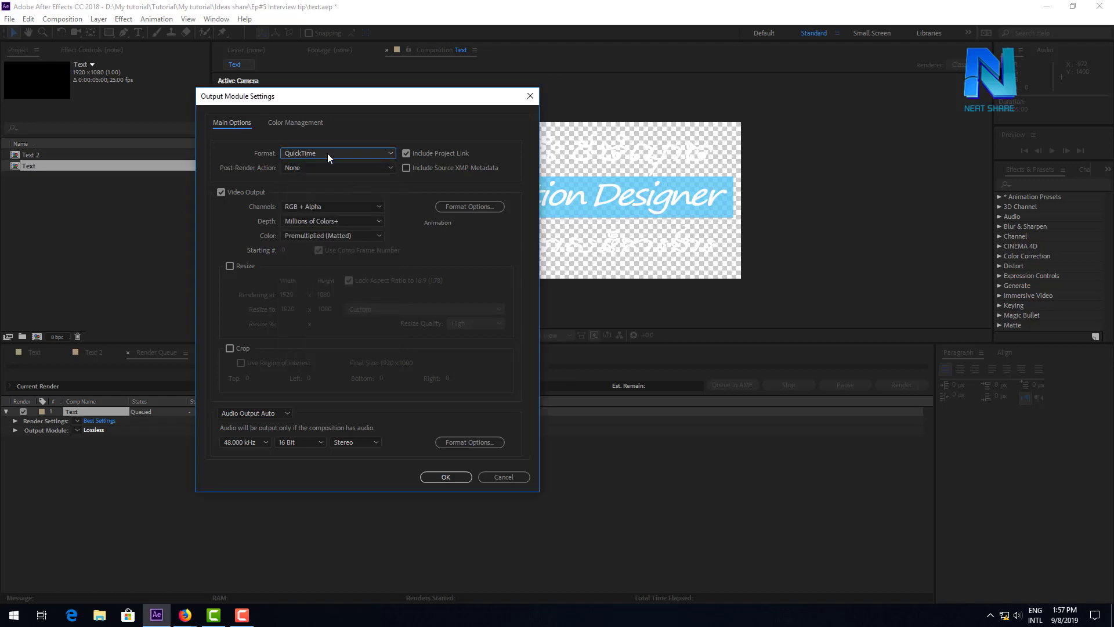
left_click(318, 208)
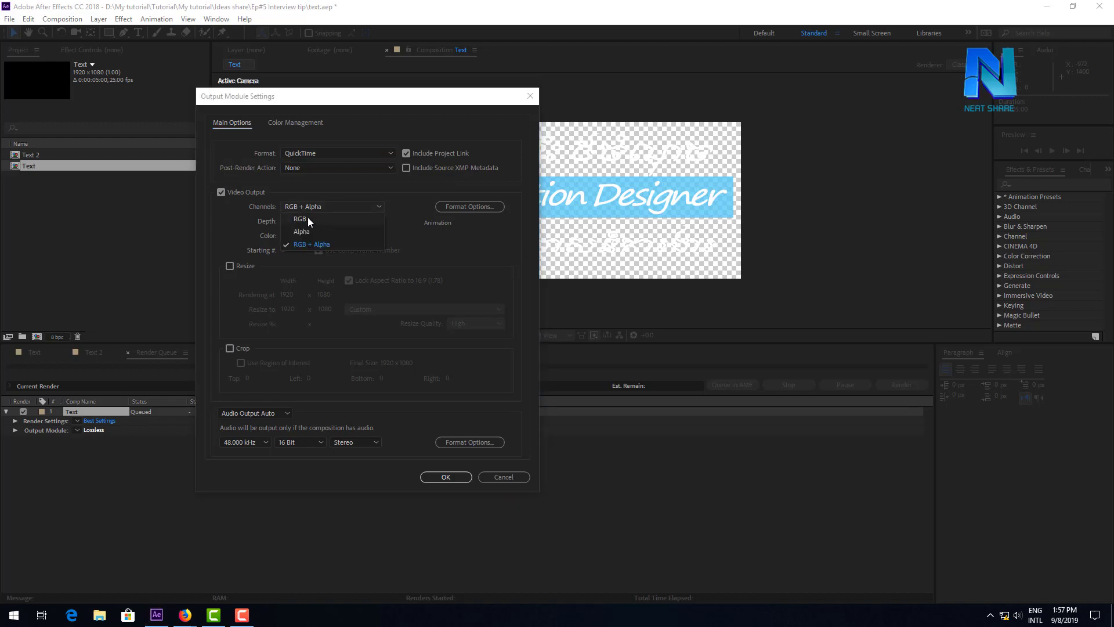
left_click(308, 217)
left_click(309, 207)
left_click(298, 244)
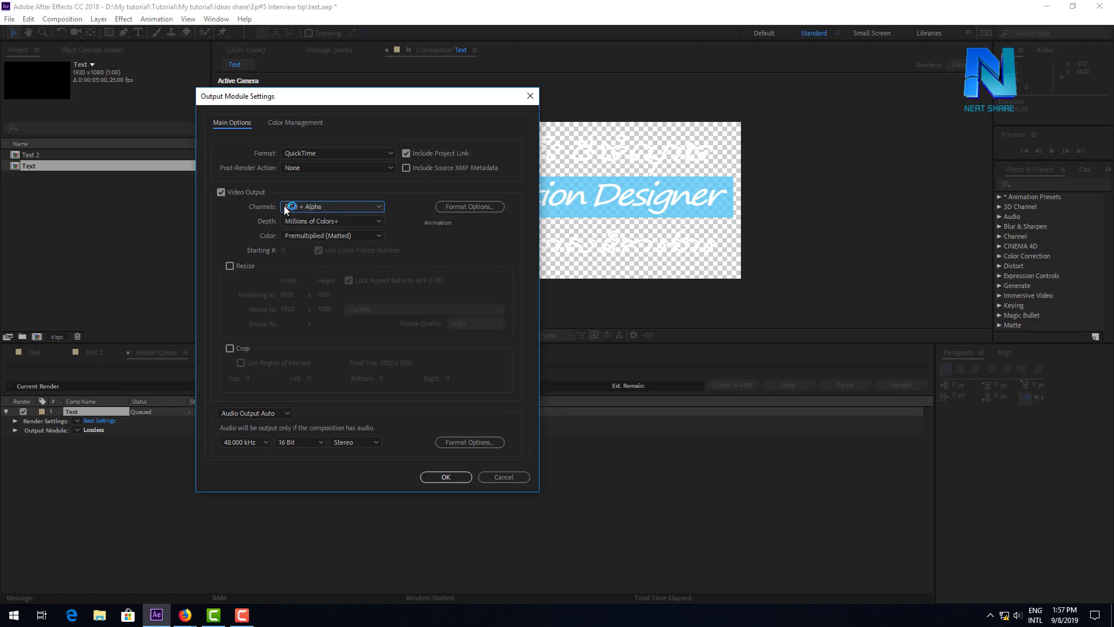
left_click(443, 479)
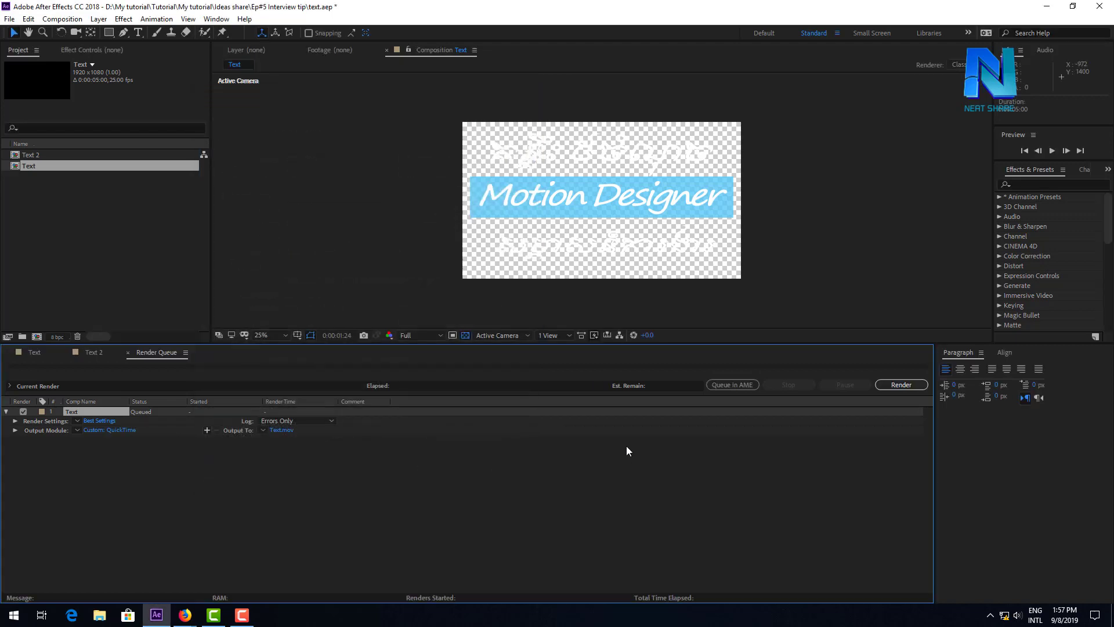
Step: Save the output as Text.mov on the Desktop and start rendering the Text composition
left_click(289, 432)
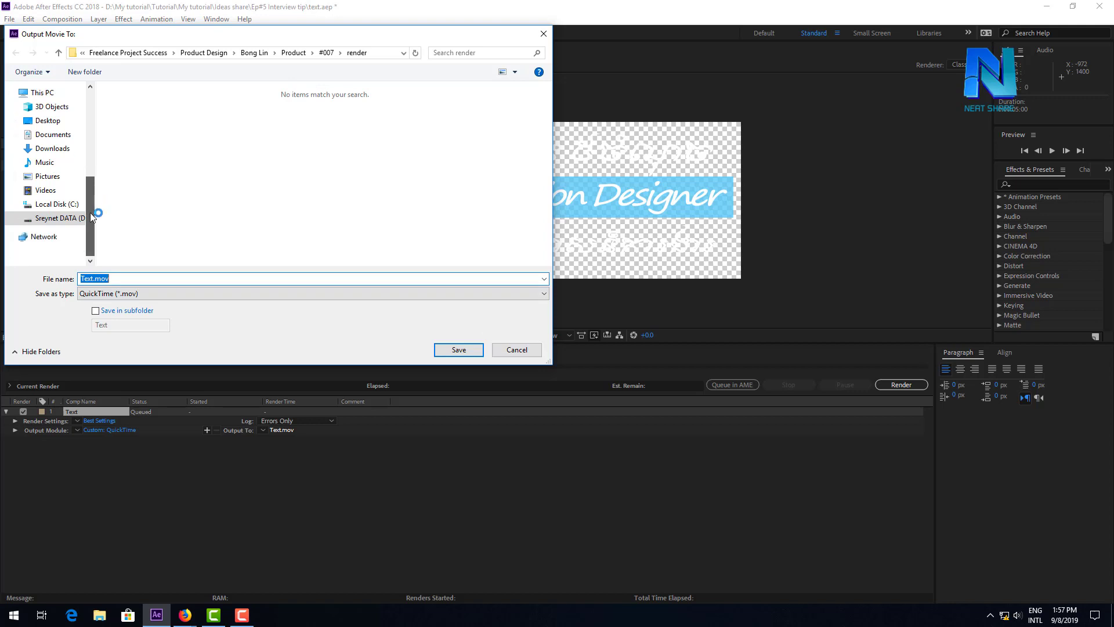
scroll(60, 192, "up", 3)
left_click(58, 209)
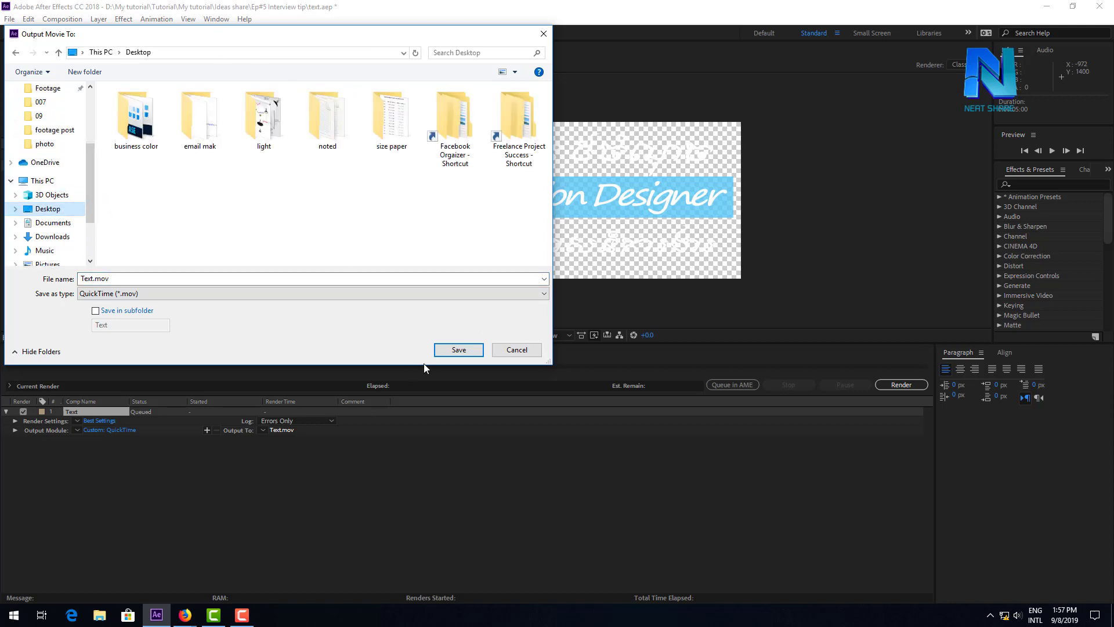
left_click(458, 350)
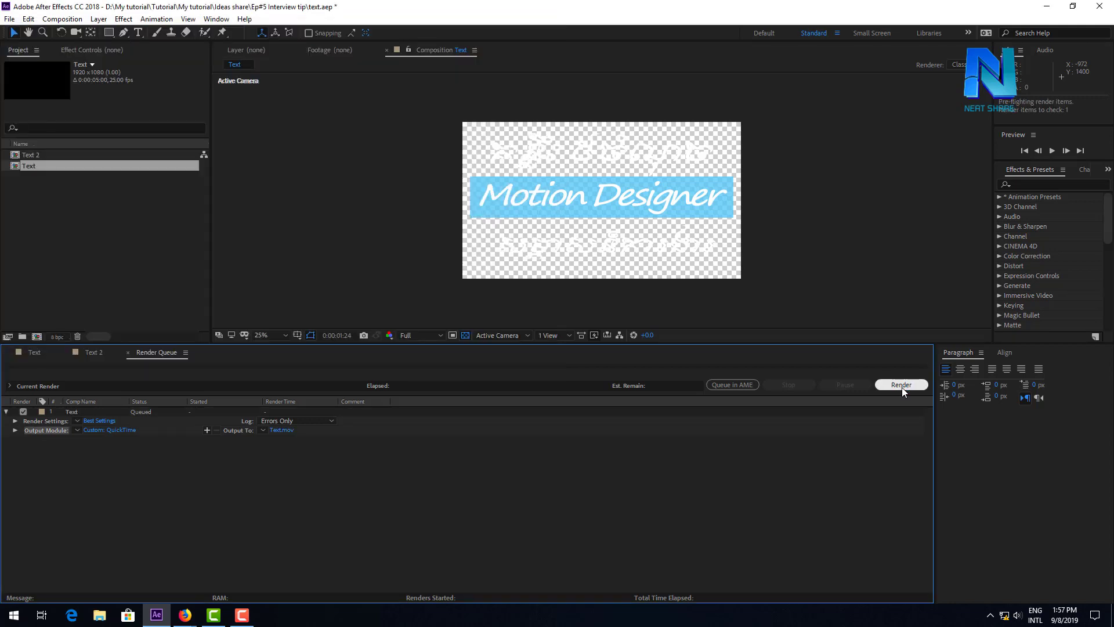
left_click(902, 386)
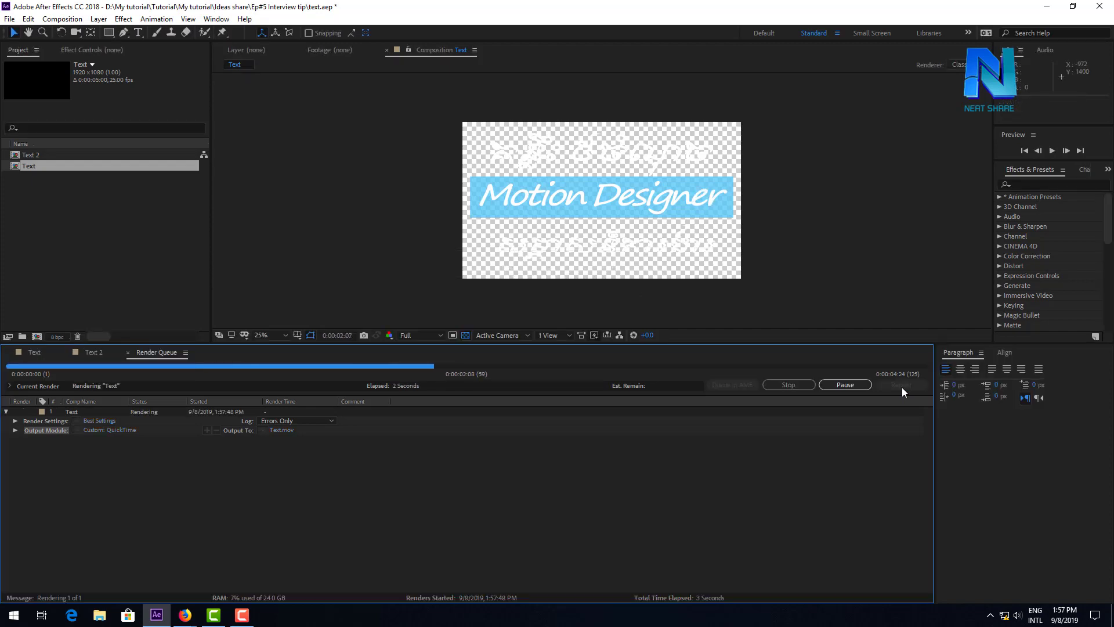
Step: Refresh the desktop to show the rendered file, then return to After Effects
key("super+d")
right_click(260, 229)
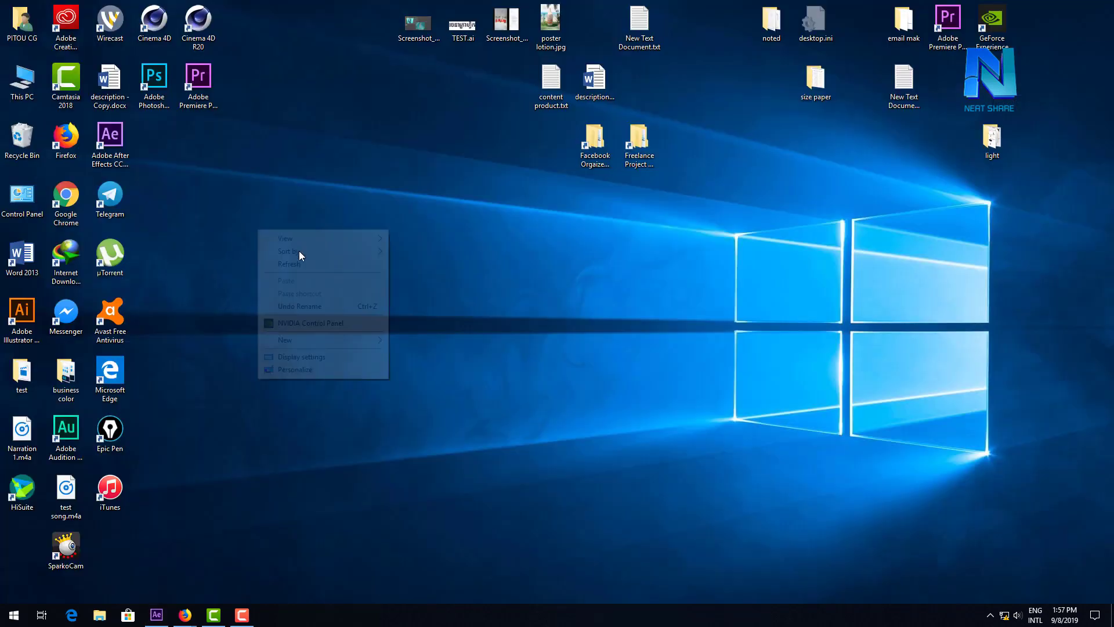
left_click(302, 265)
left_click(156, 615)
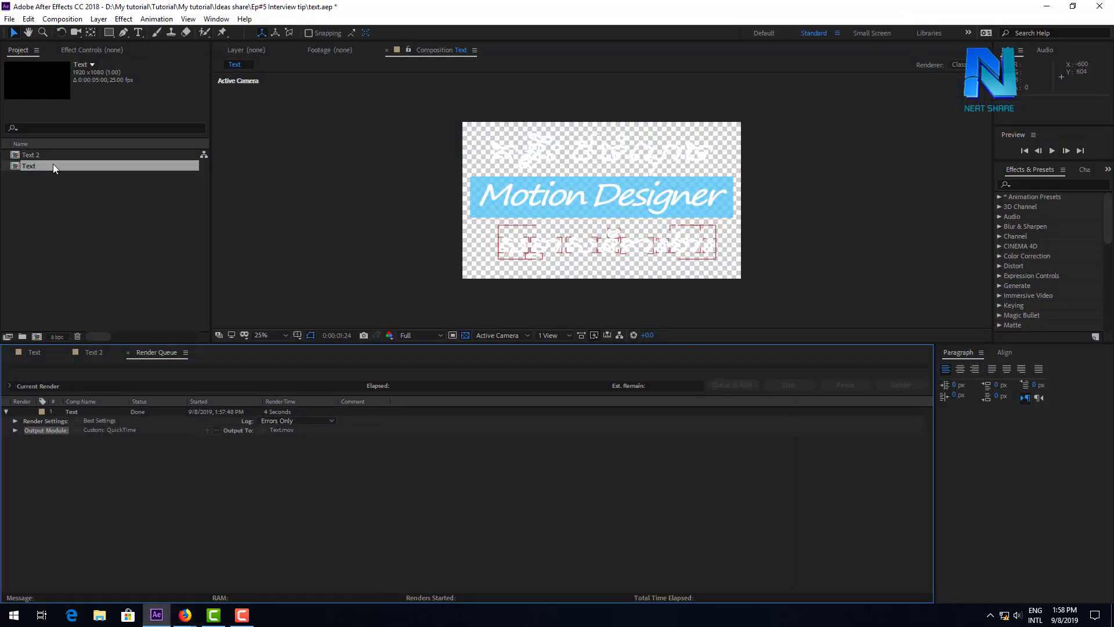
Step: Create a new composition, Comp 1, and add a red solid layer to it
left_click(36, 208)
right_click(41, 221)
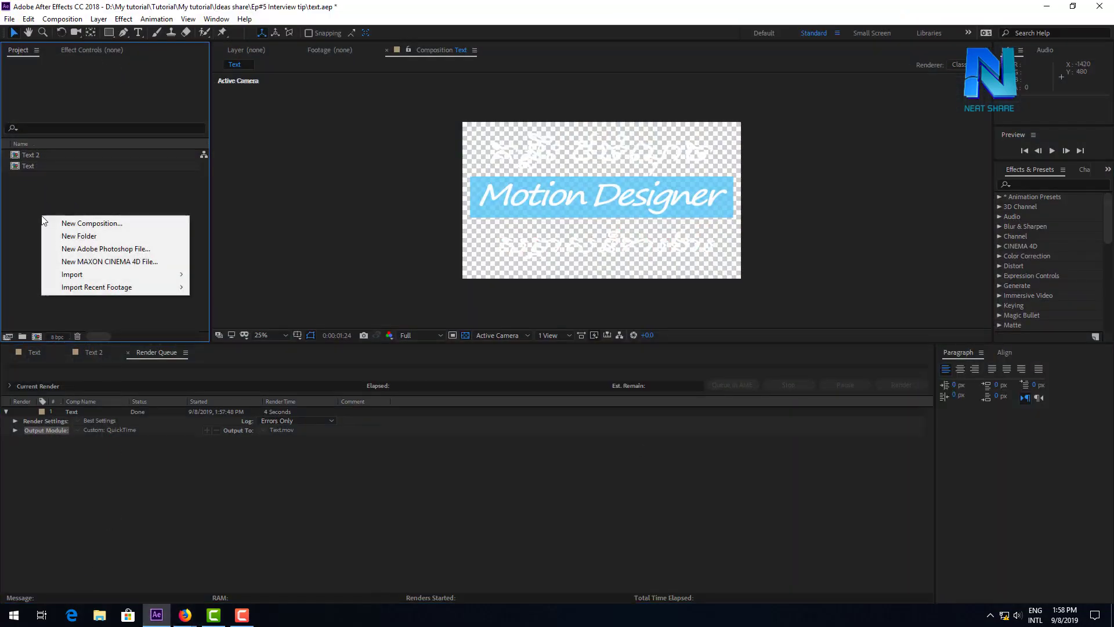
left_click(78, 223)
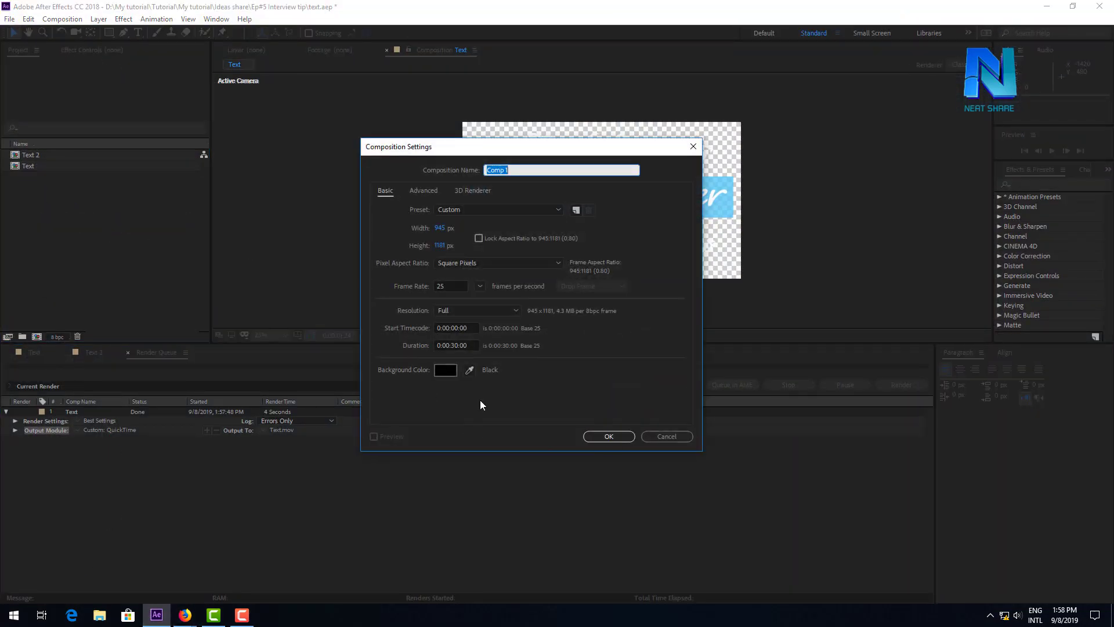
key("Return")
right_click(261, 418)
mouse_move(285, 424)
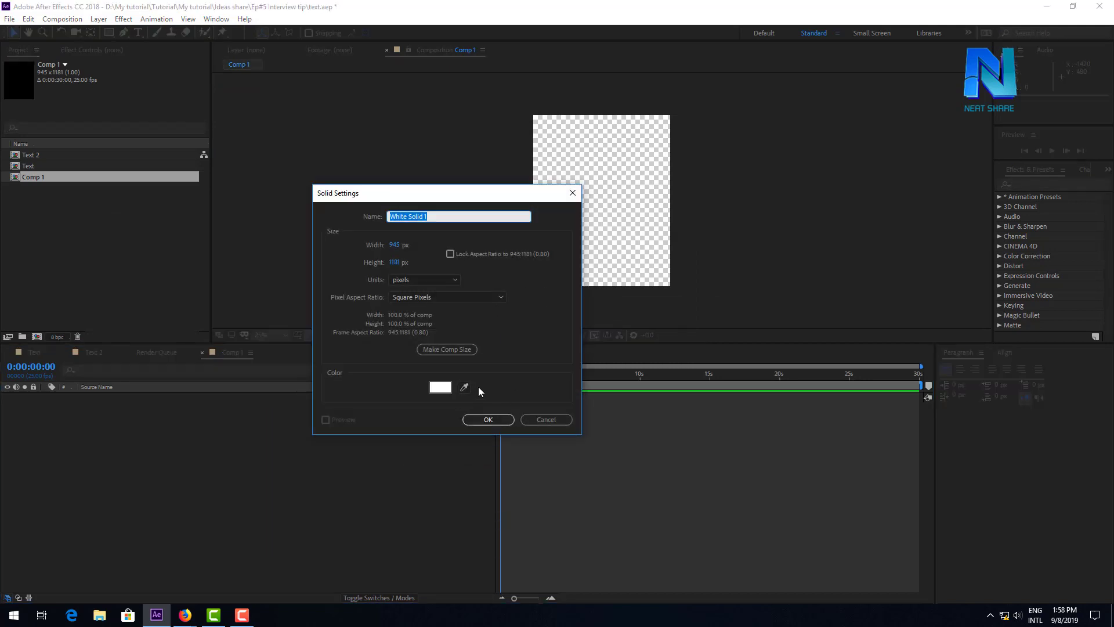
left_click(439, 387)
key("Return")
key("Return")
Step: Set Comp 1 to the HDTV 1080 25 preset (1920×1080)
left_click(99, 19)
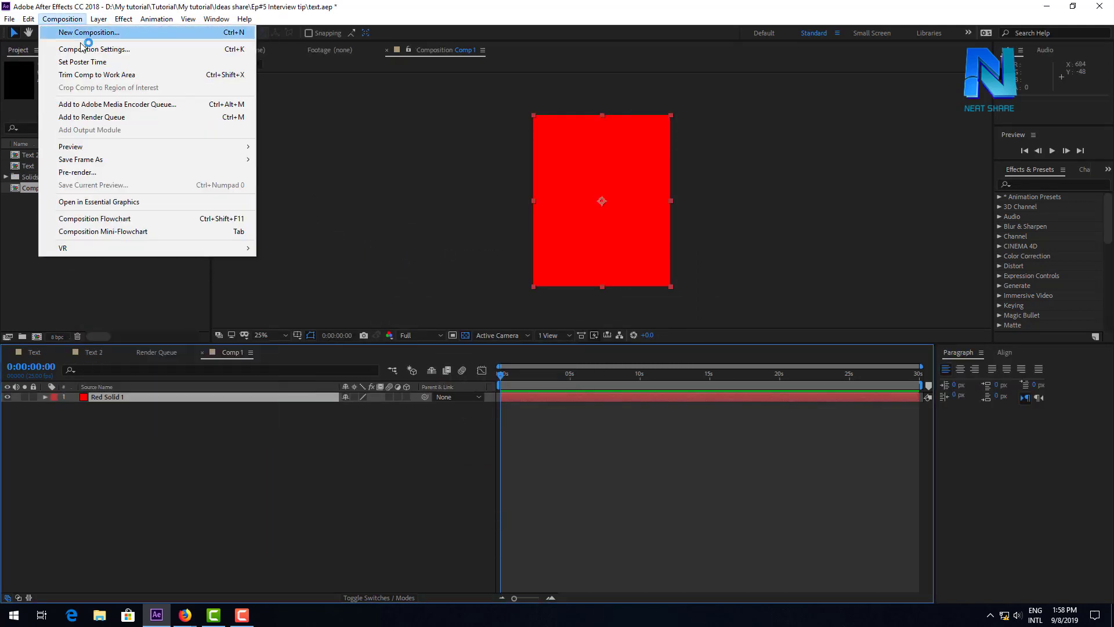
left_click(82, 47)
left_click(470, 210)
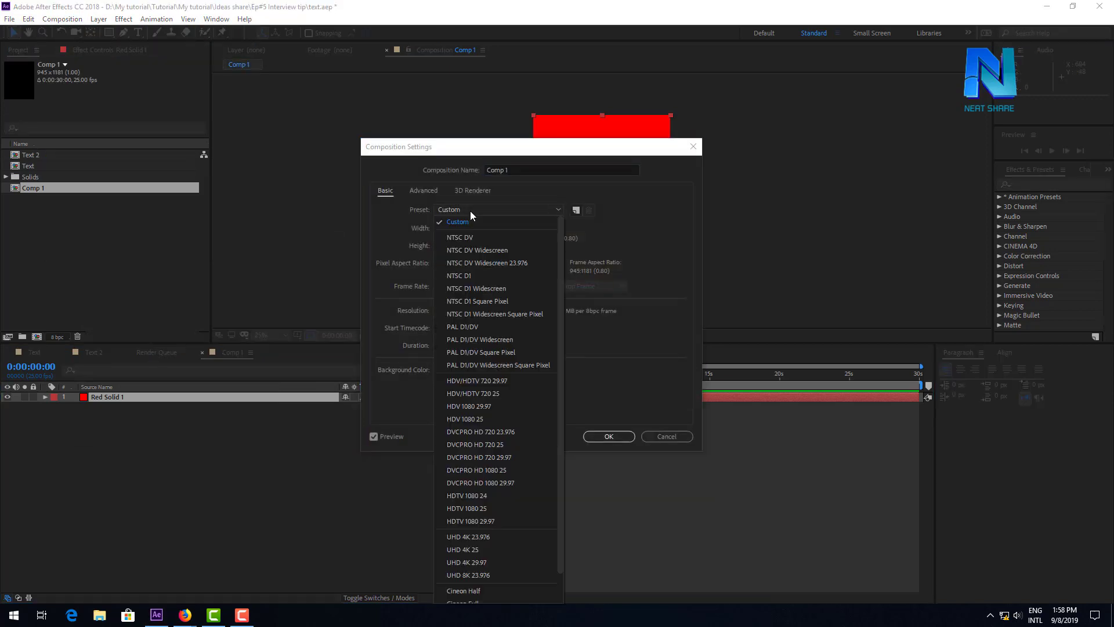
left_click(478, 508)
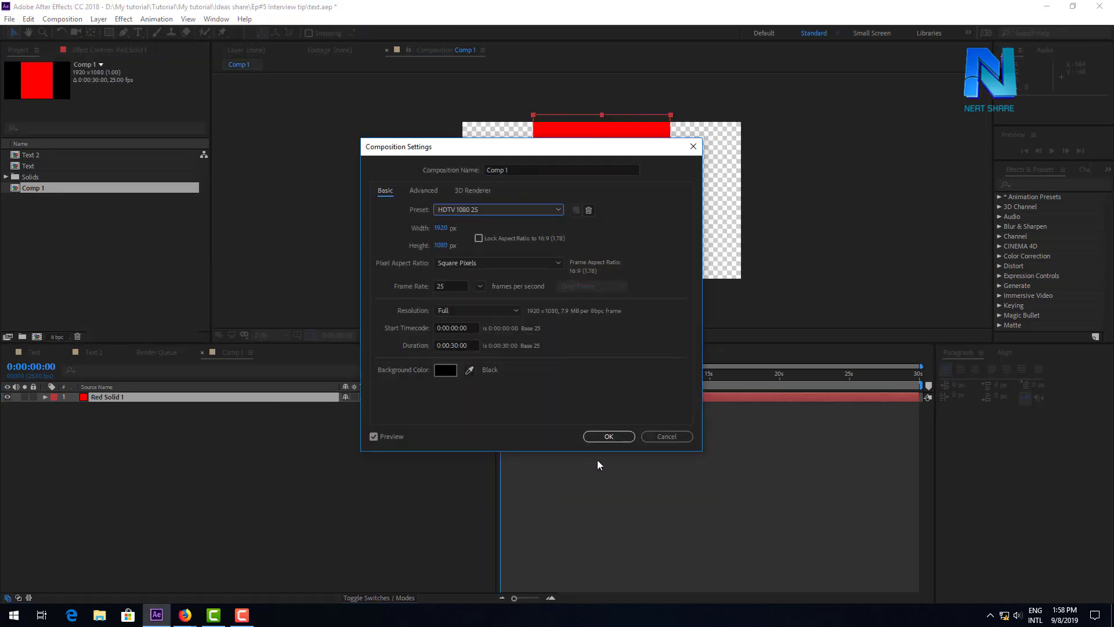
left_click(608, 437)
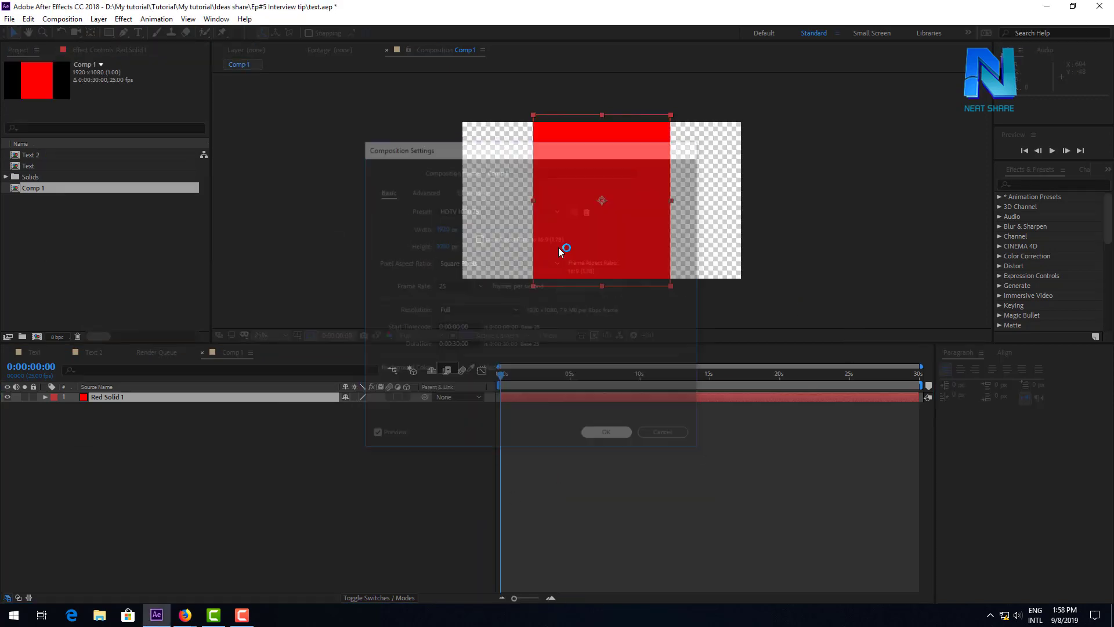
left_click(101, 617)
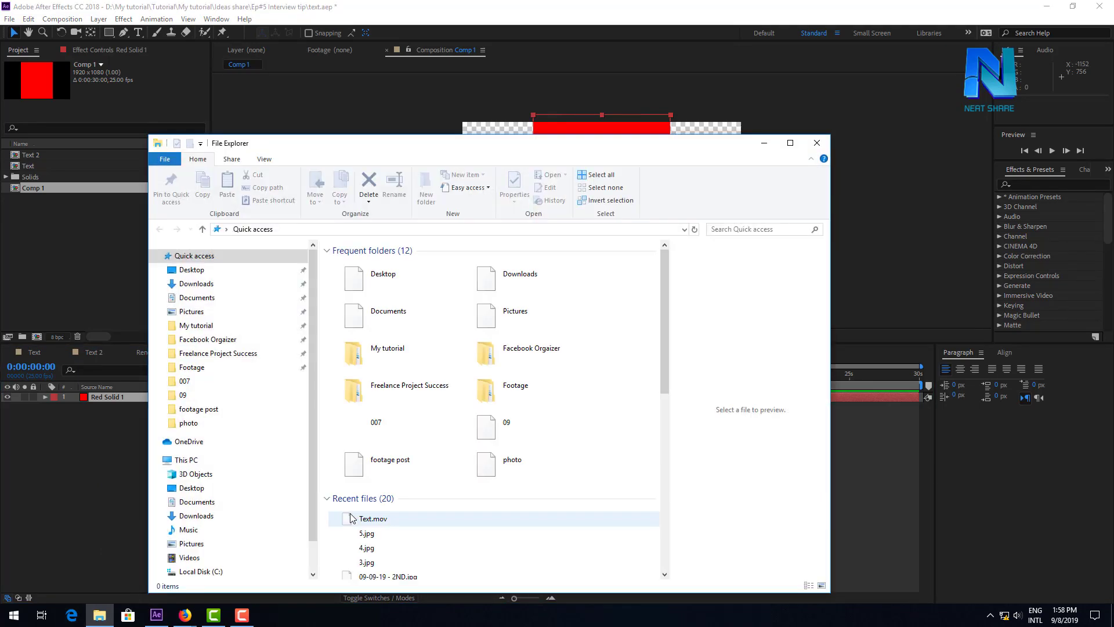
Step: Drag Text.mov from Desktop > test into the After Effects Project panel
left_click(222, 489)
double_click(358, 345)
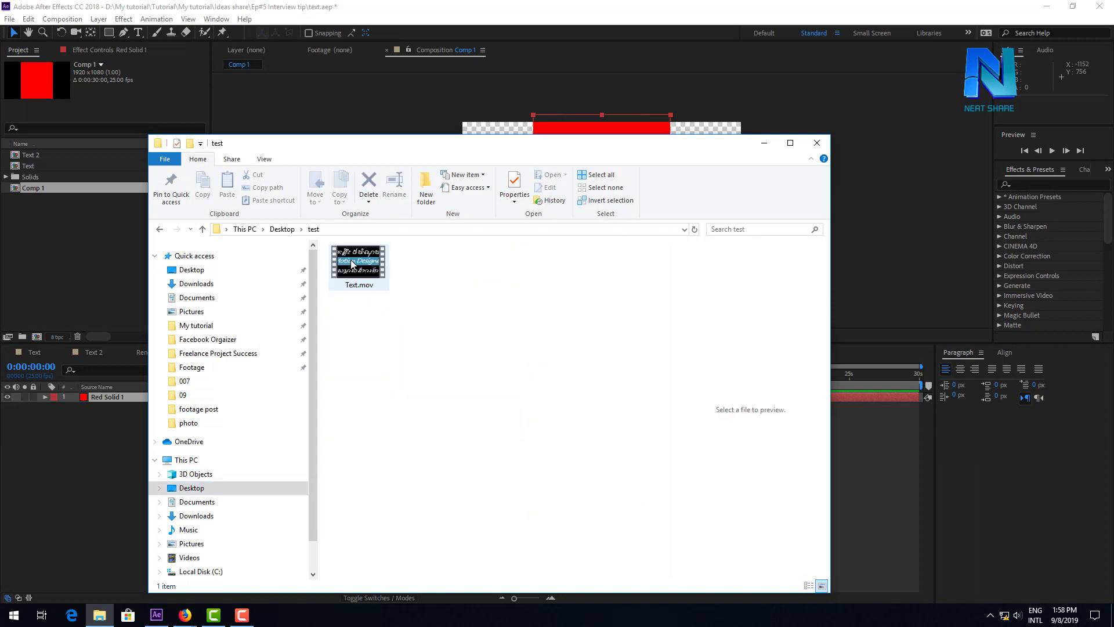
left_click(346, 262)
left_click_drag(346, 263, 99, 284)
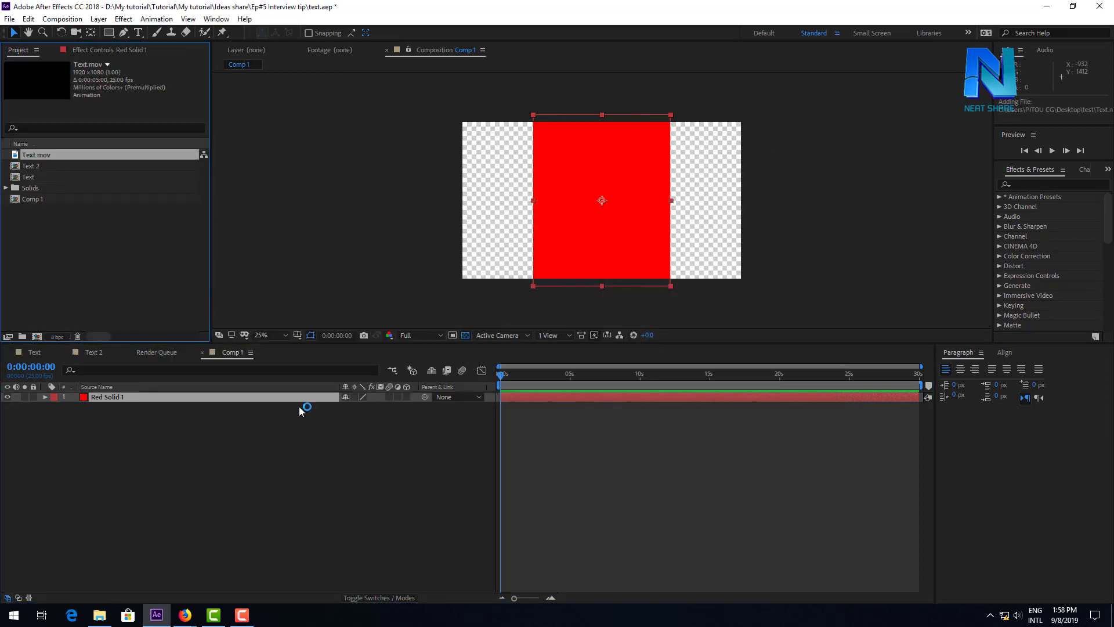
Step: Scale Red Solid 1 to 256%, place Text.mov above it, and hide the solid
key("s")
left_click_drag(374, 407, 284, 383)
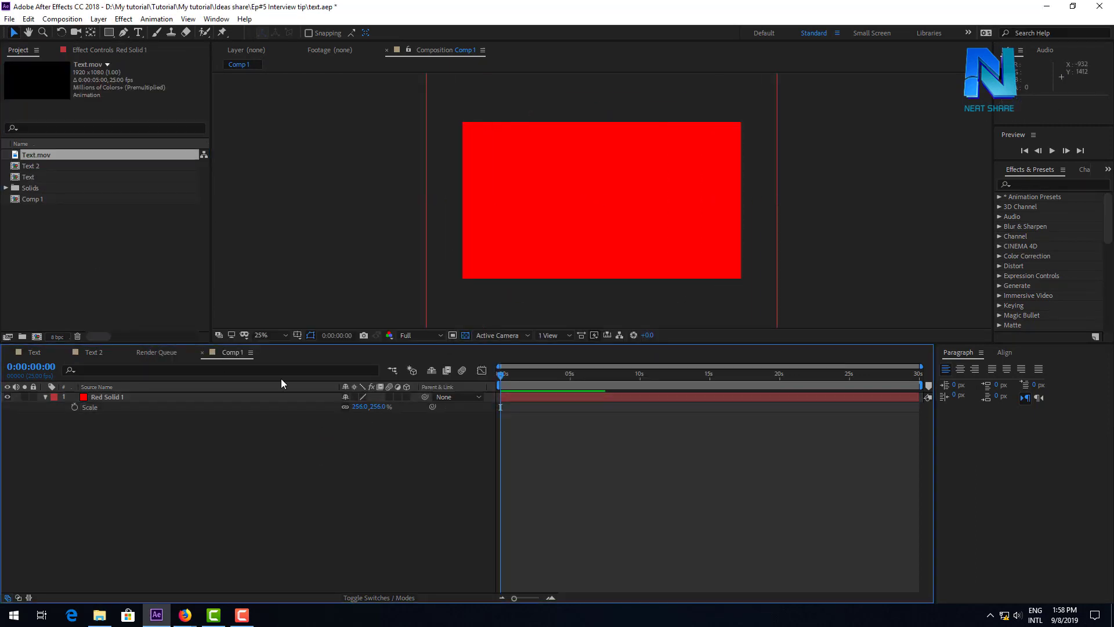
left_click_drag(58, 157, 99, 398)
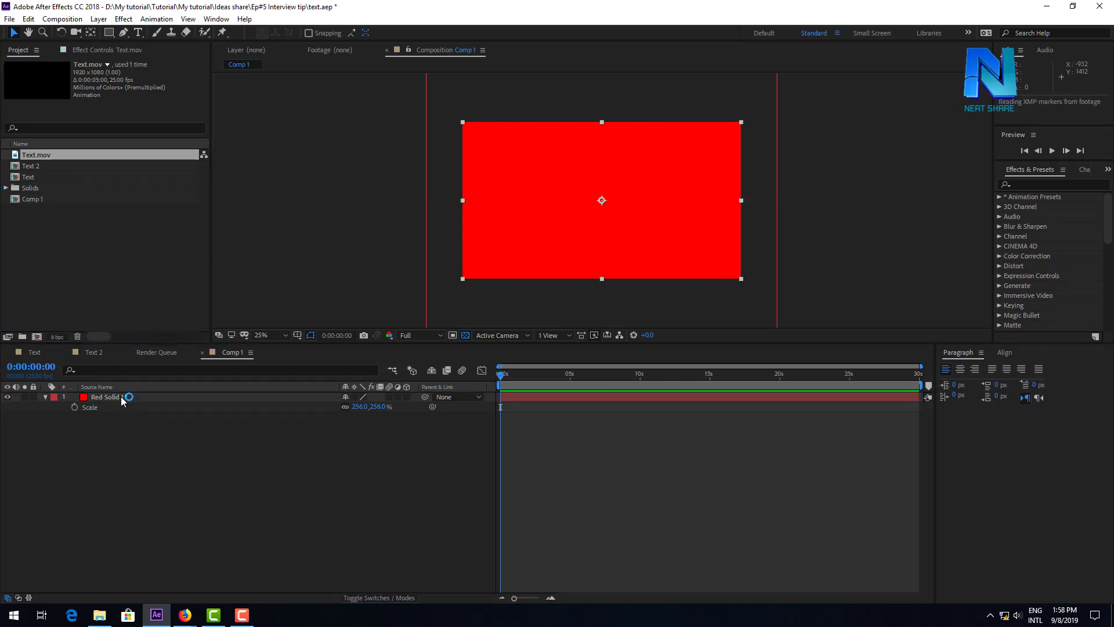
mouse_move(514, 380)
left_mouse_down()
mouse_move(505, 381)
mouse_move(516, 383)
left_mouse_up()
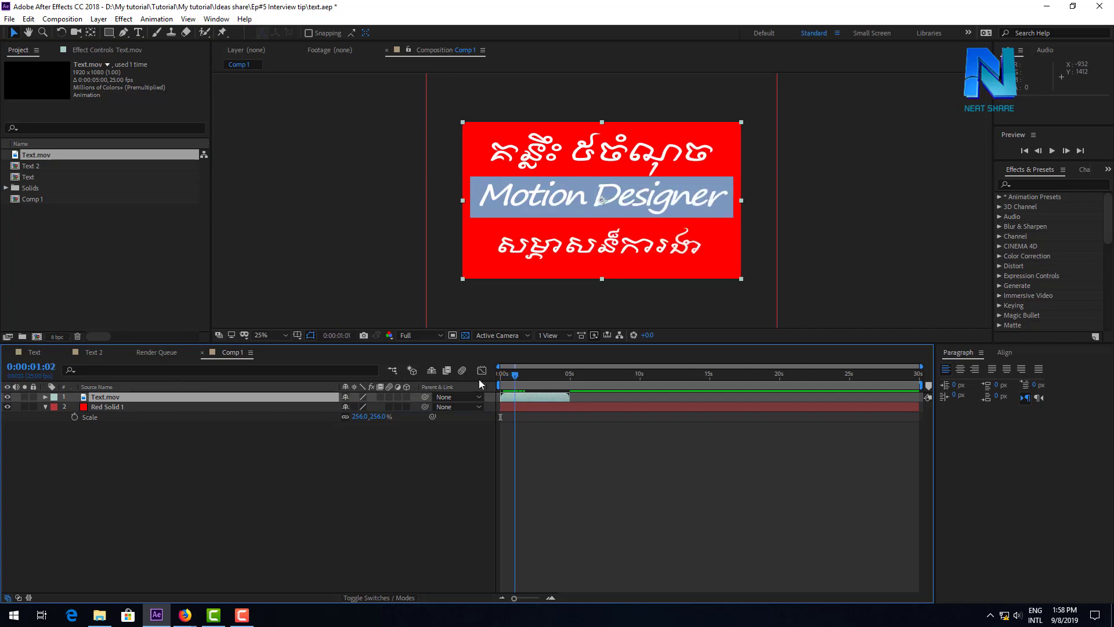
left_click(7, 407)
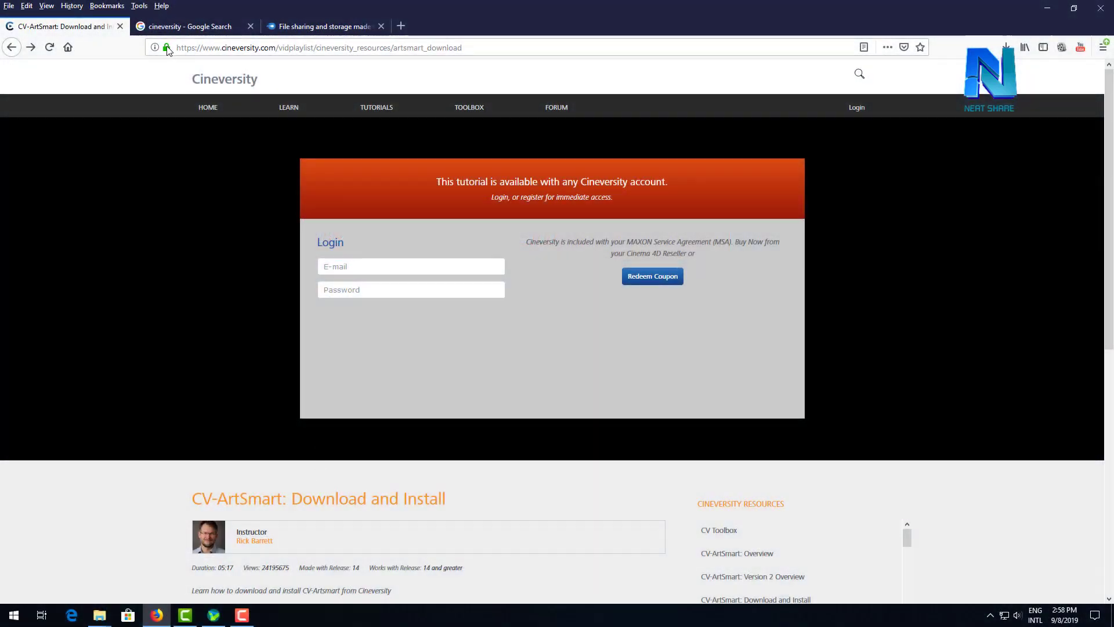
left_click_drag(197, 48, 278, 47)
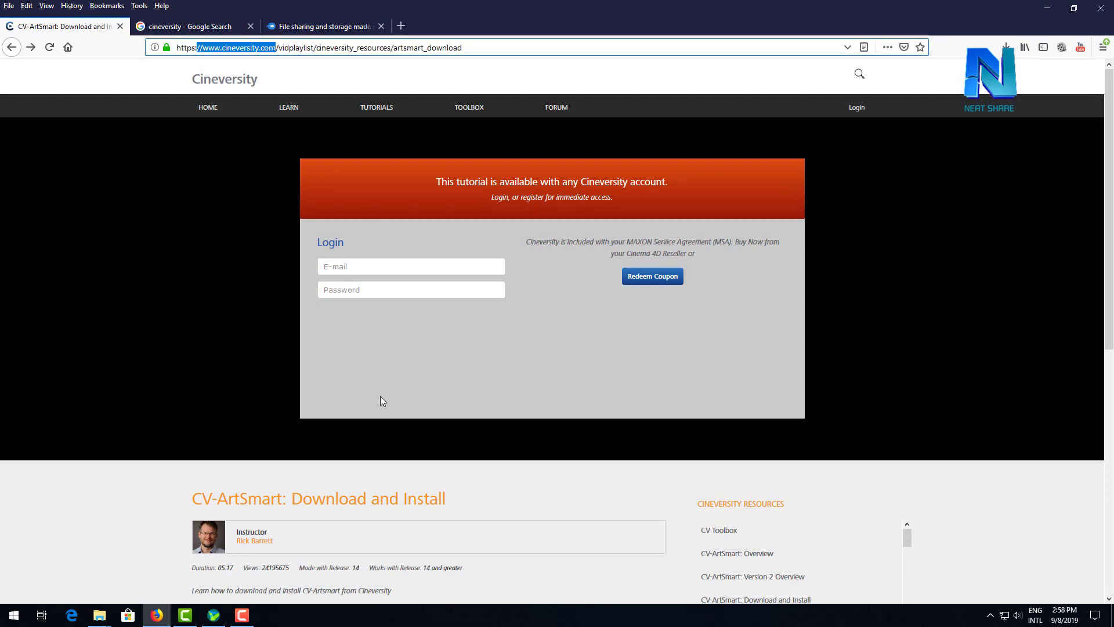
scroll(274, 473, "down", 3)
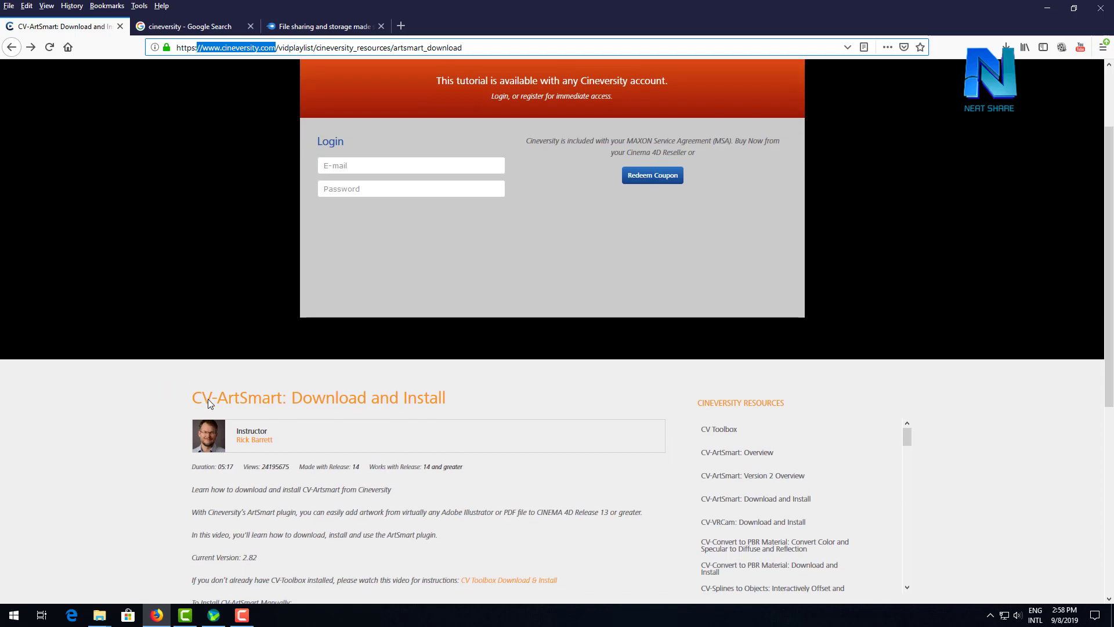
left_click_drag(203, 400, 398, 395)
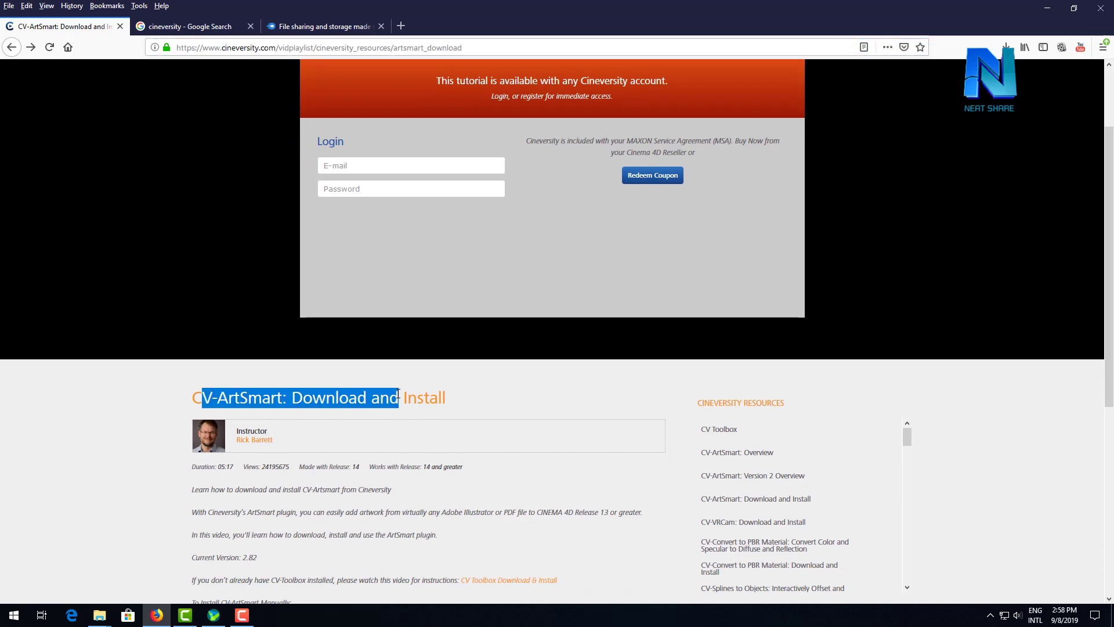
left_click(464, 415)
scroll(464, 415, "up", 3)
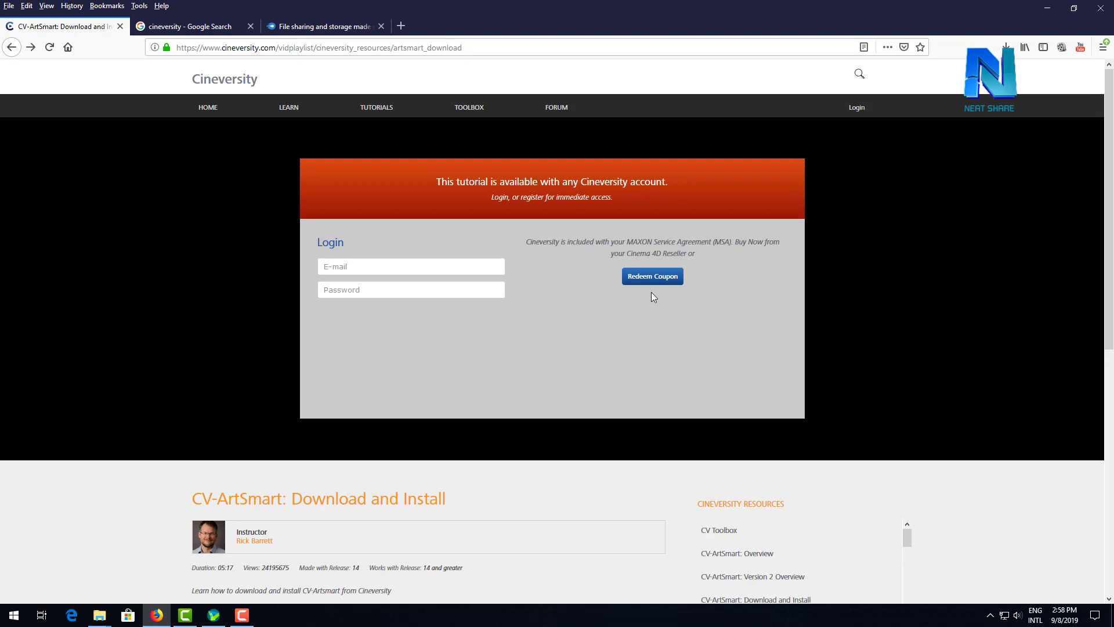
left_click_drag(538, 243, 637, 244)
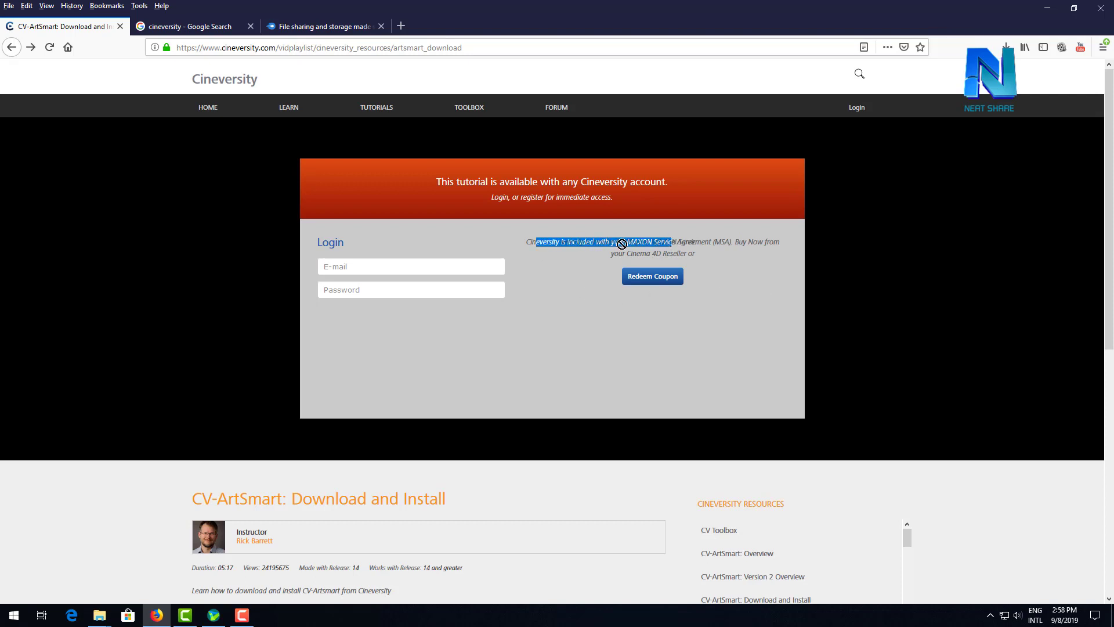
left_click(649, 246)
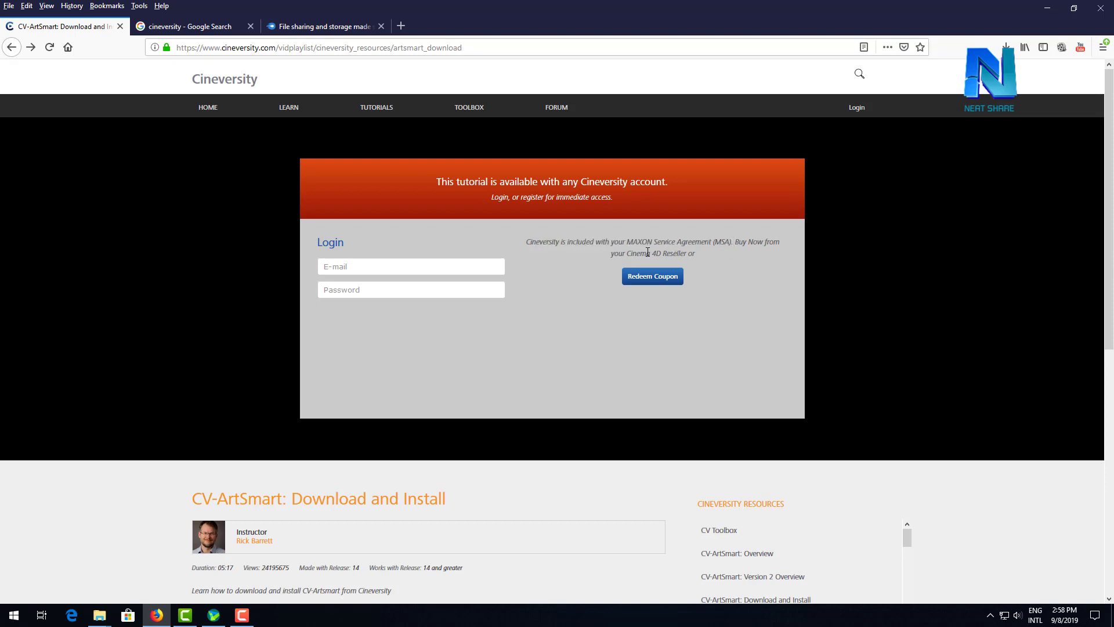
left_click_drag(624, 243, 668, 259)
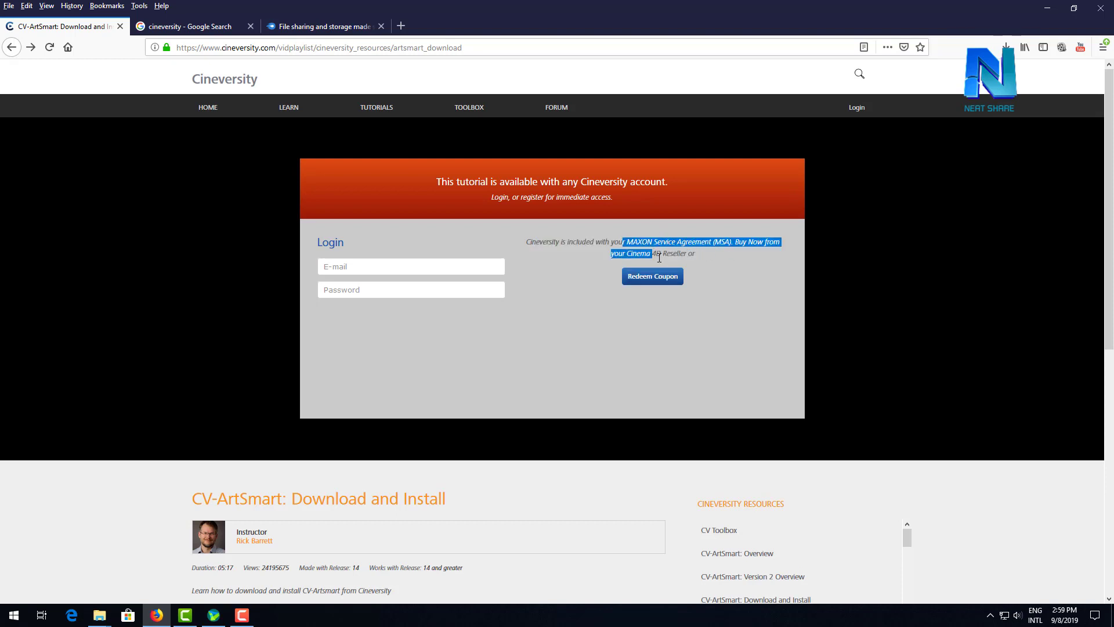
left_click(672, 262)
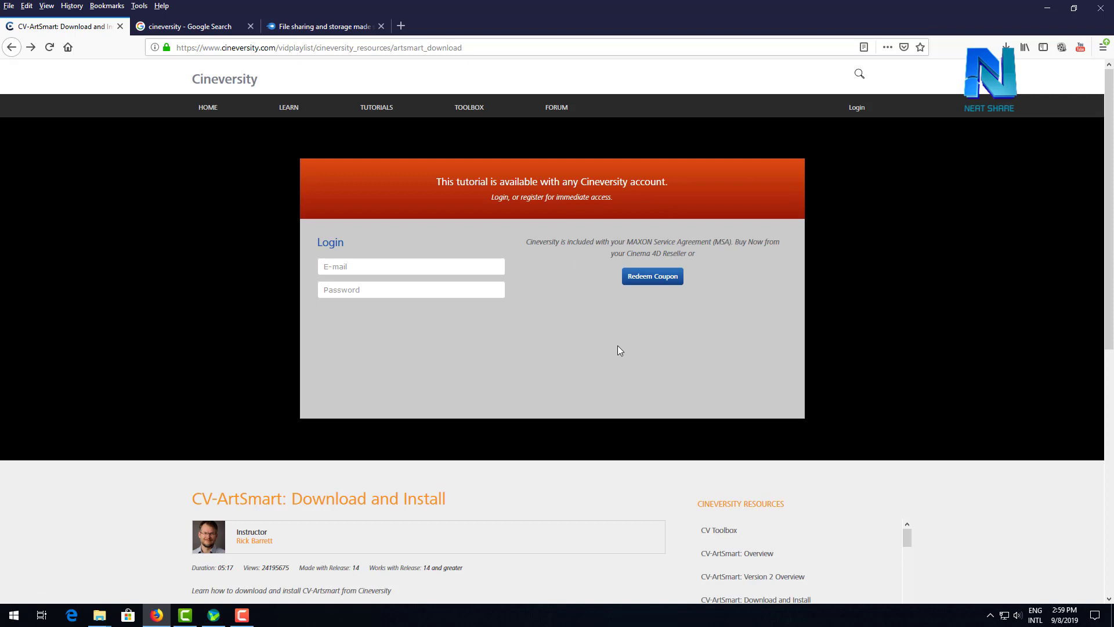
Step: Minimize Firefox and refresh the desktop
left_click(1047, 7)
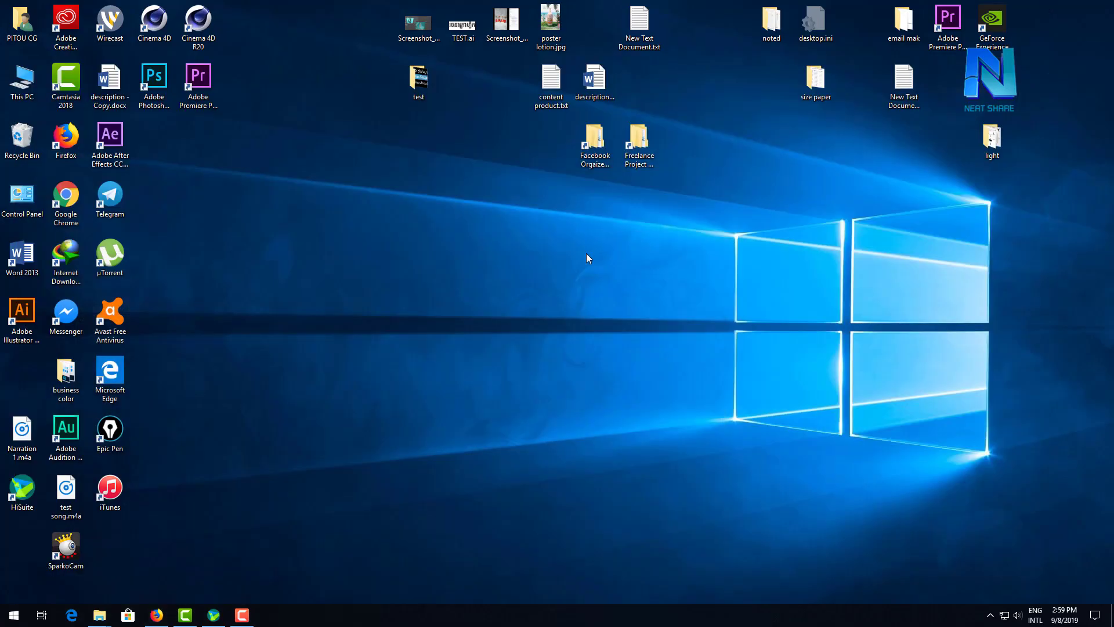
right_click(588, 258)
left_click(598, 286)
right_click(329, 353)
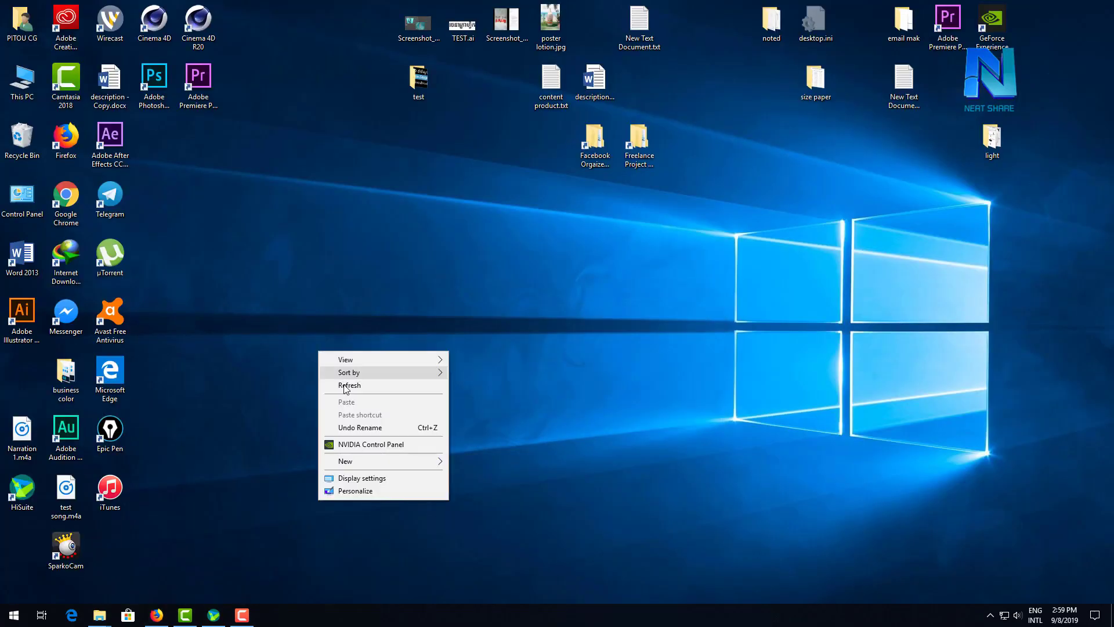
left_click(353, 385)
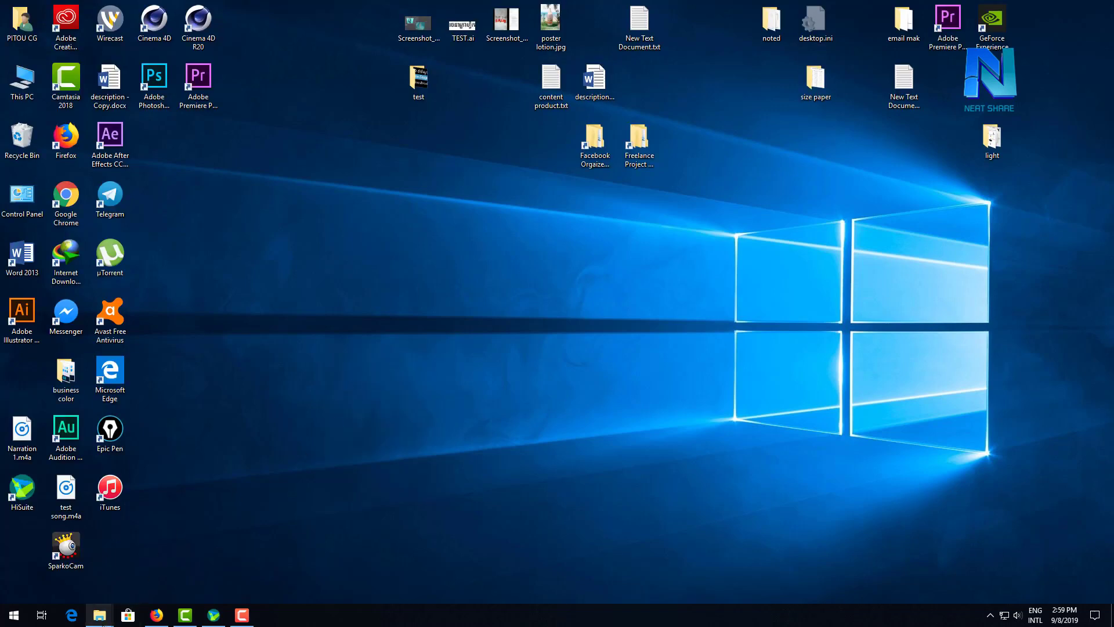
Step: Copy the CV-ArtSmart folder from D:\Plugin\C4D in File Explorer
mouse_move(100, 613)
left_click(266, 558)
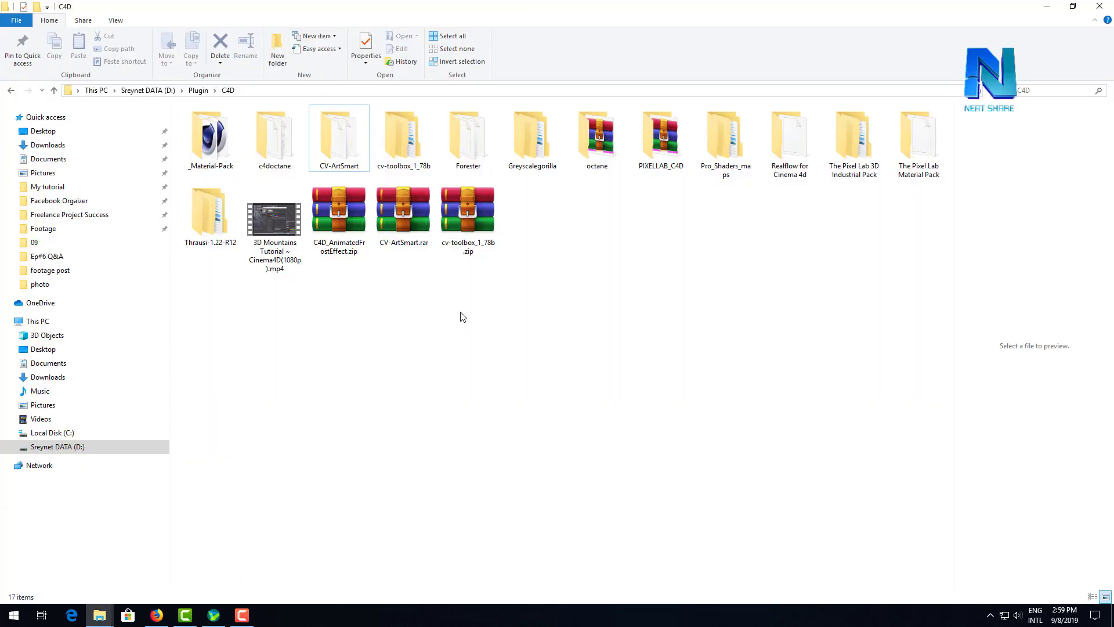
left_click(341, 134)
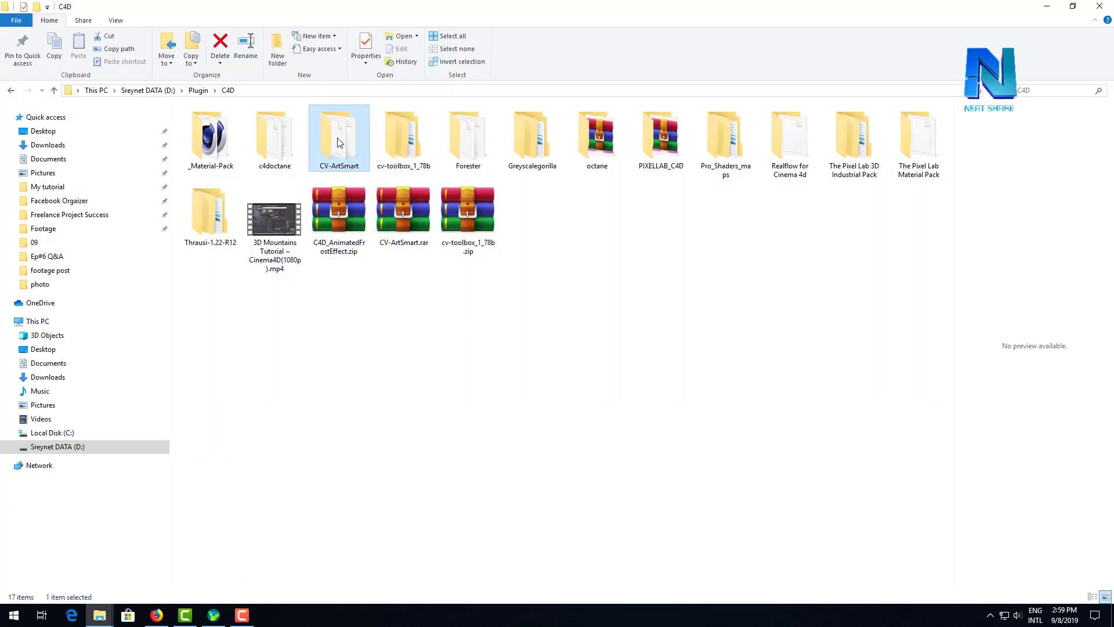
right_click(340, 142)
left_click(328, 290)
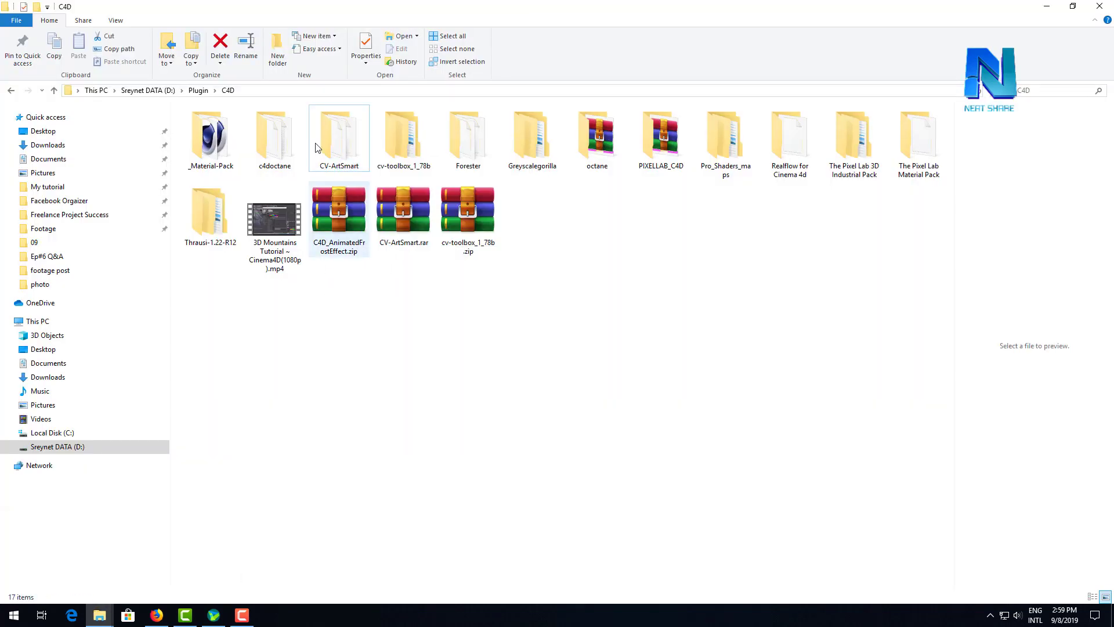
left_click(328, 119)
right_click(340, 137)
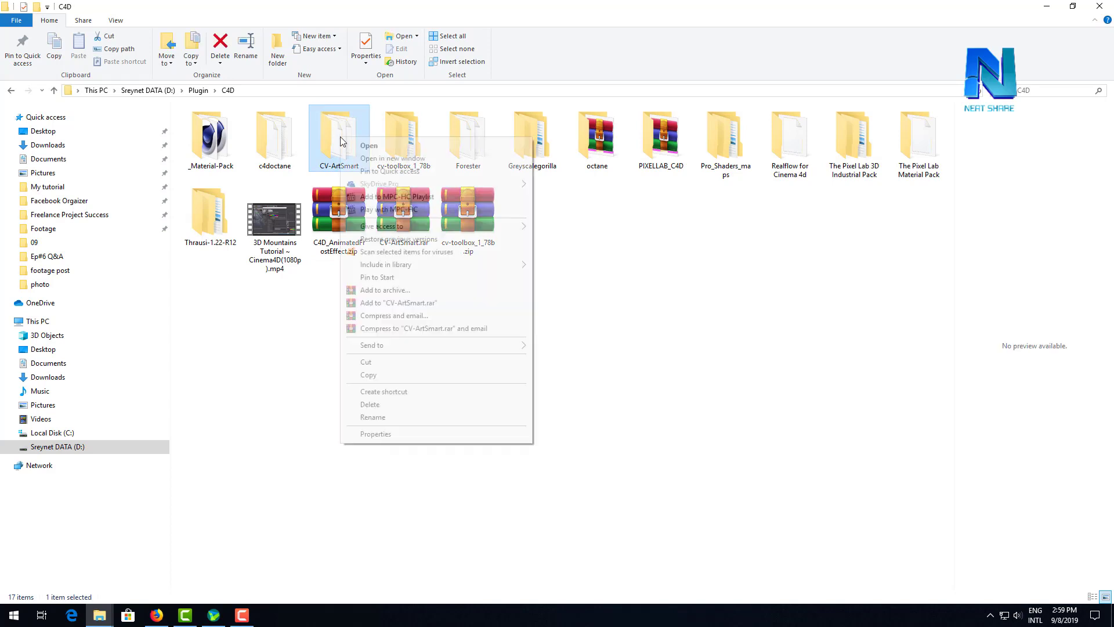
left_click(378, 375)
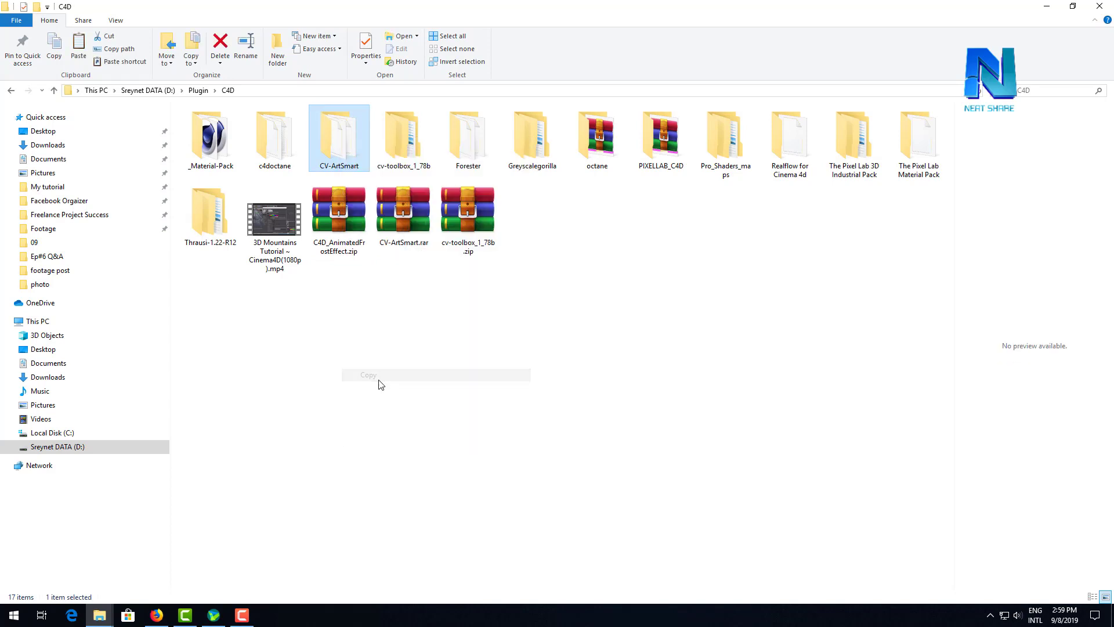
left_click(405, 425)
Step: Navigate to C:\Program Files\MAXON\Cinema 4D R19\plugins, where CV-ArtSmart already sits
left_click(110, 436)
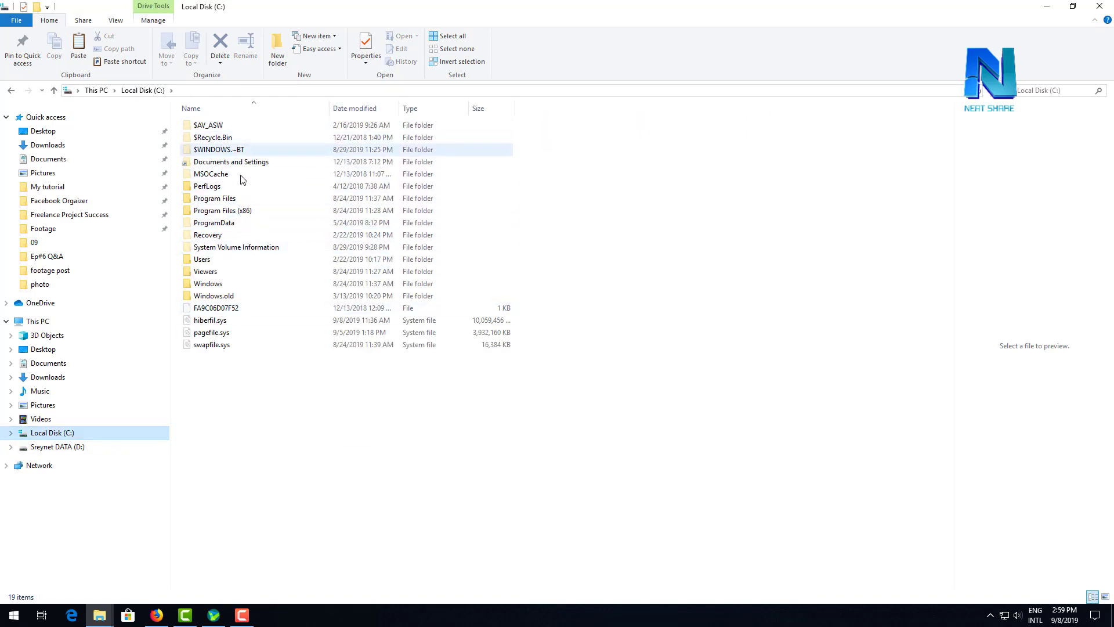
double_click(241, 200)
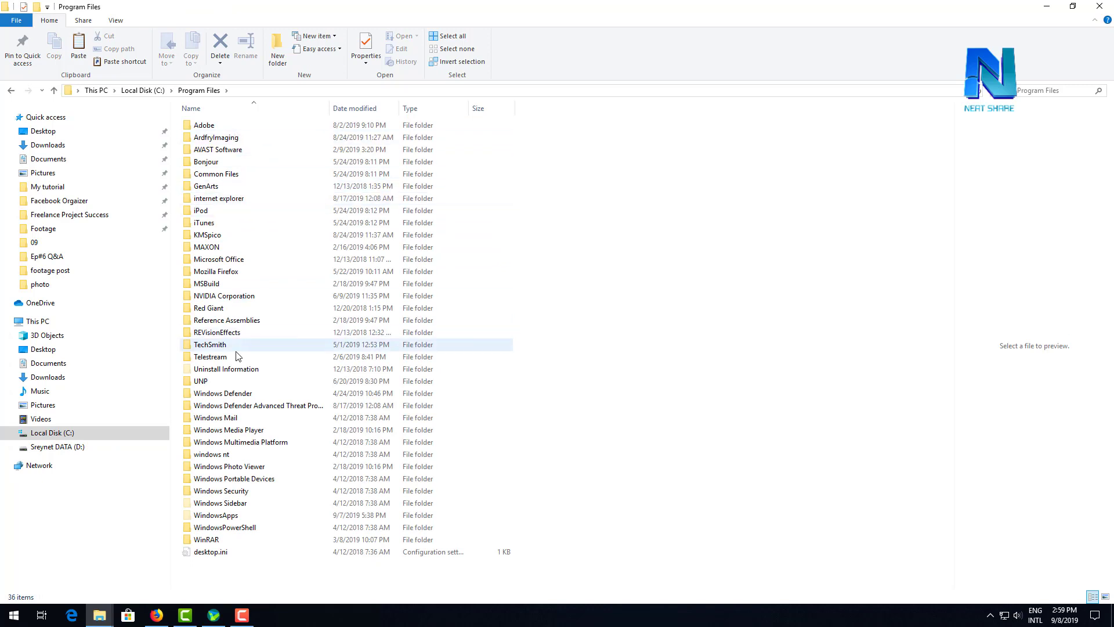
double_click(220, 248)
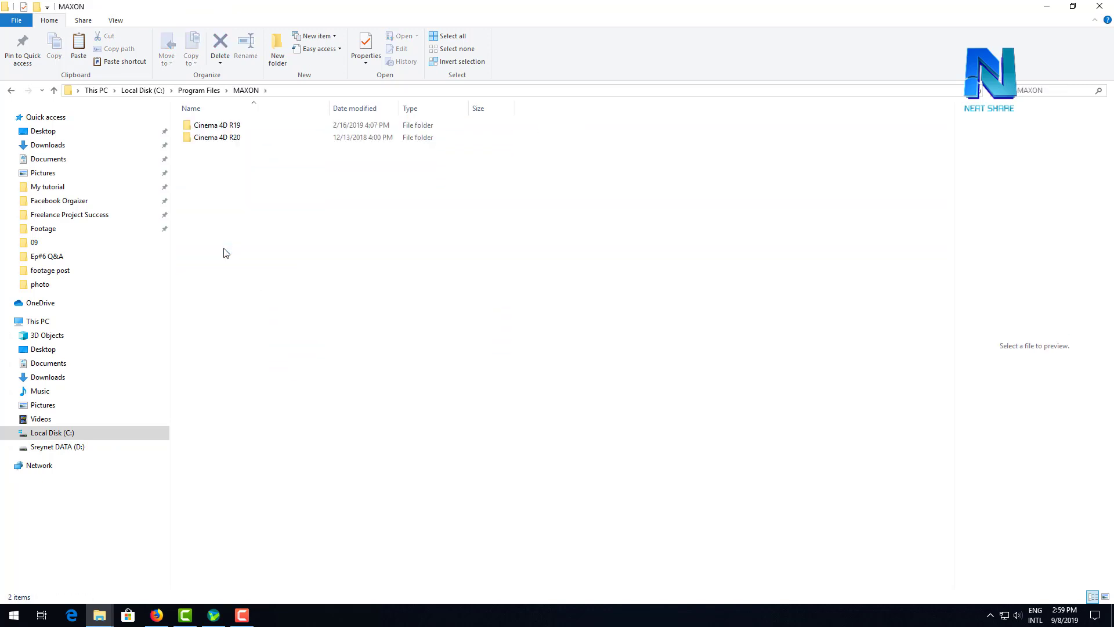
double_click(228, 128)
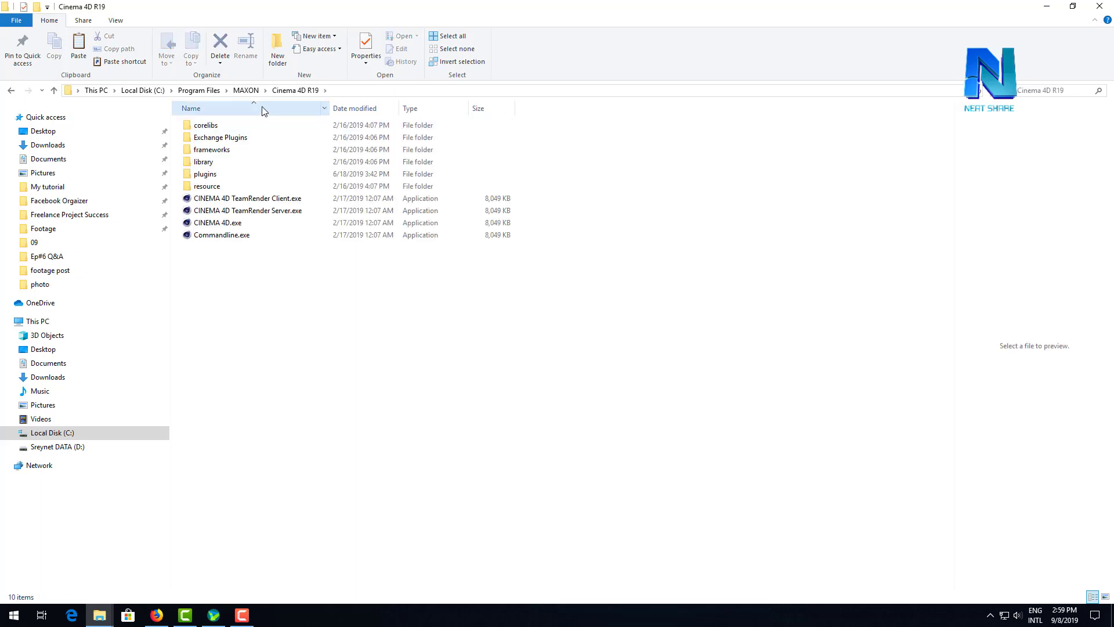
double_click(224, 174)
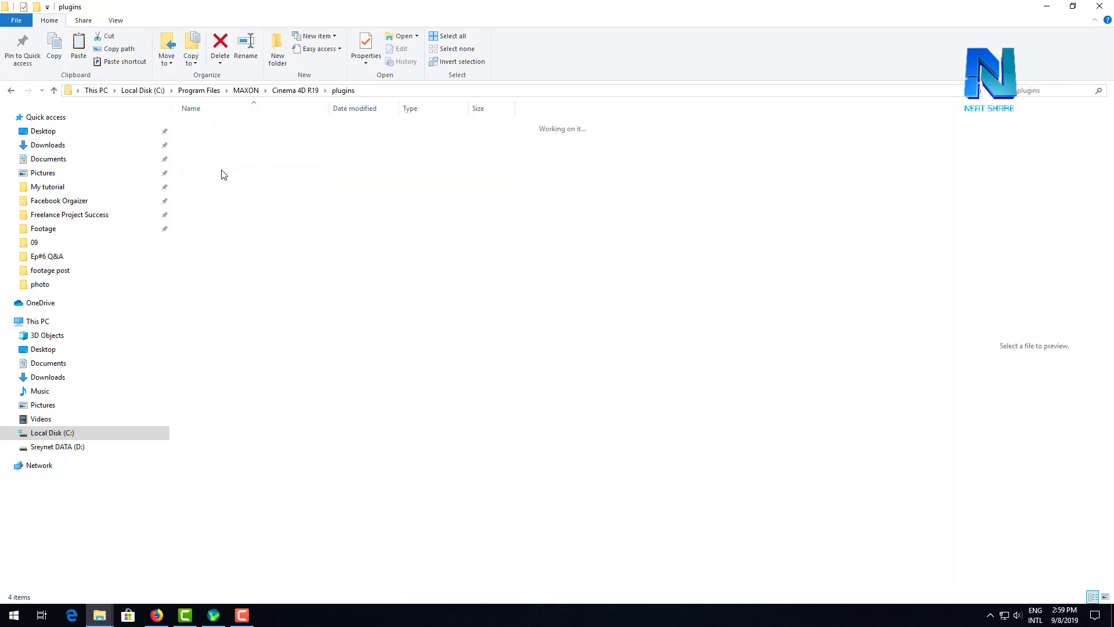
right_click(246, 206)
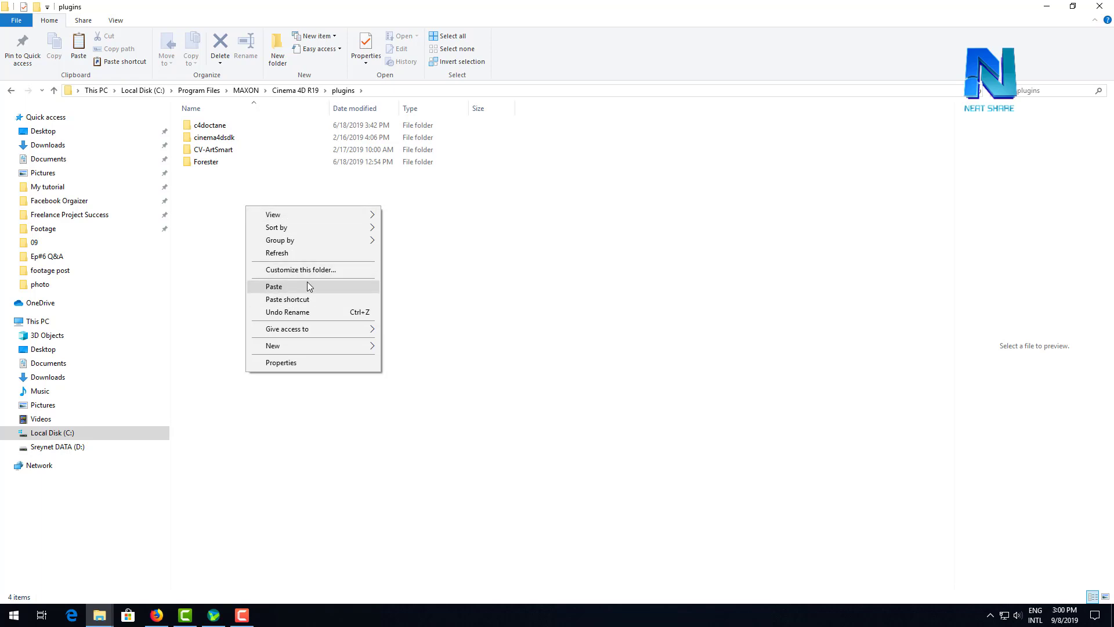
left_click(216, 163)
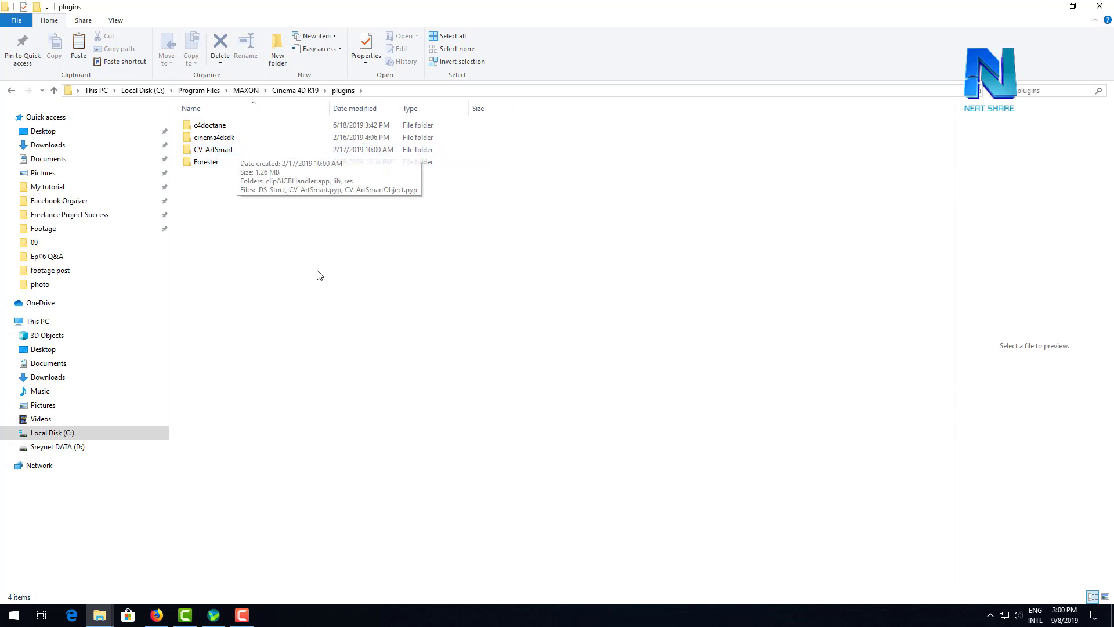
Step: Minimize File Explorer and refresh the desktop icons
left_click(1045, 5)
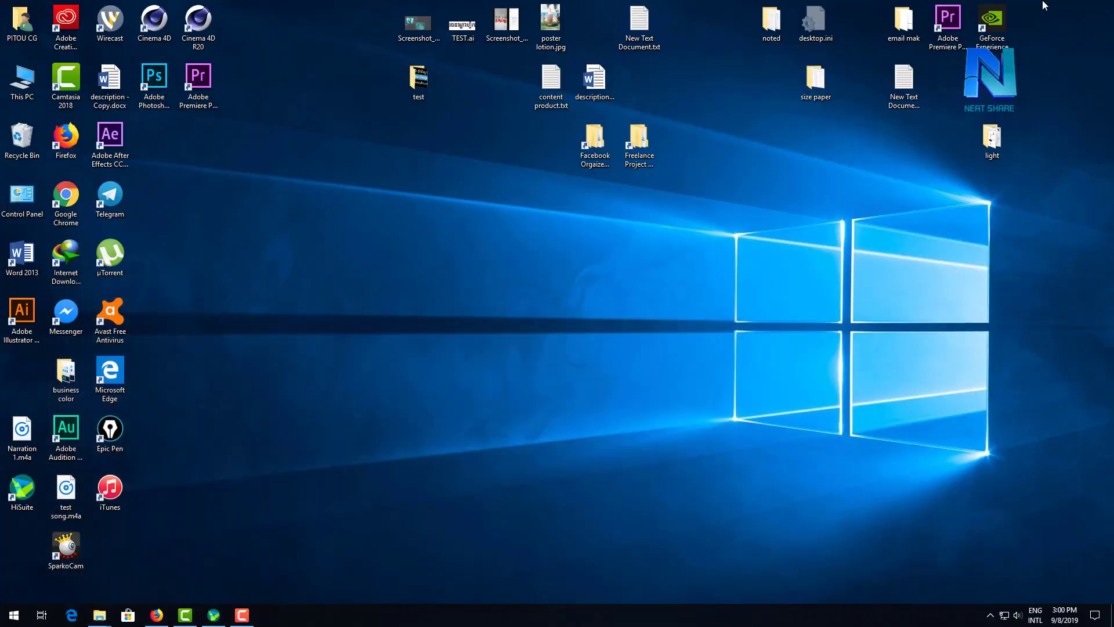
right_click(400, 170)
left_click(439, 200)
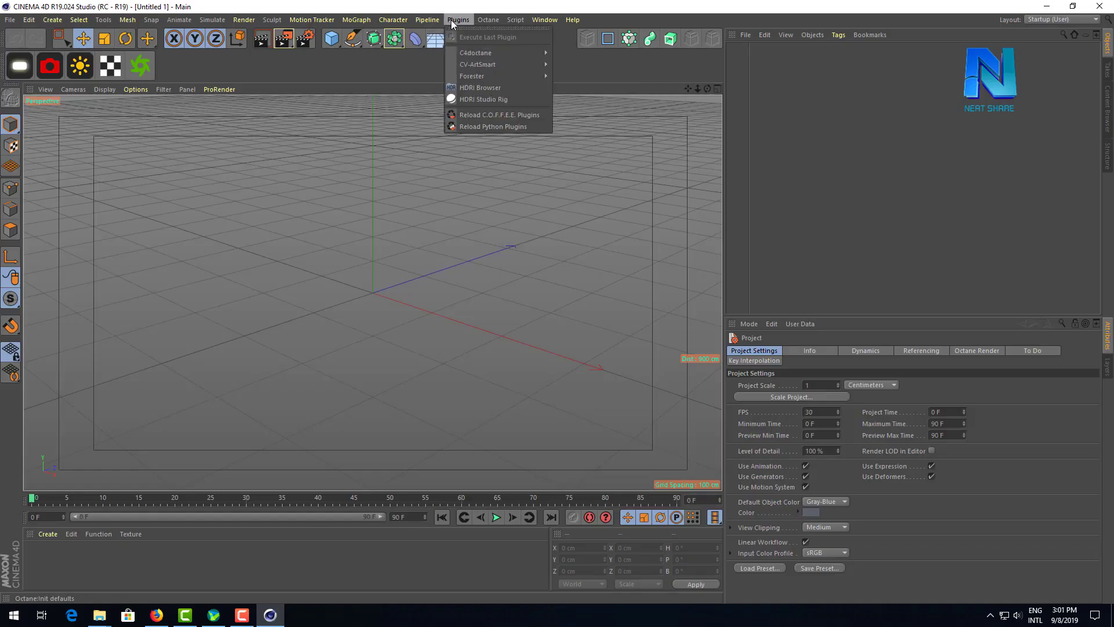
Step: Check Cinema 4D's Plugins menu and rewind the bumper 2 animation to frame 0
mouse_move(493, 62)
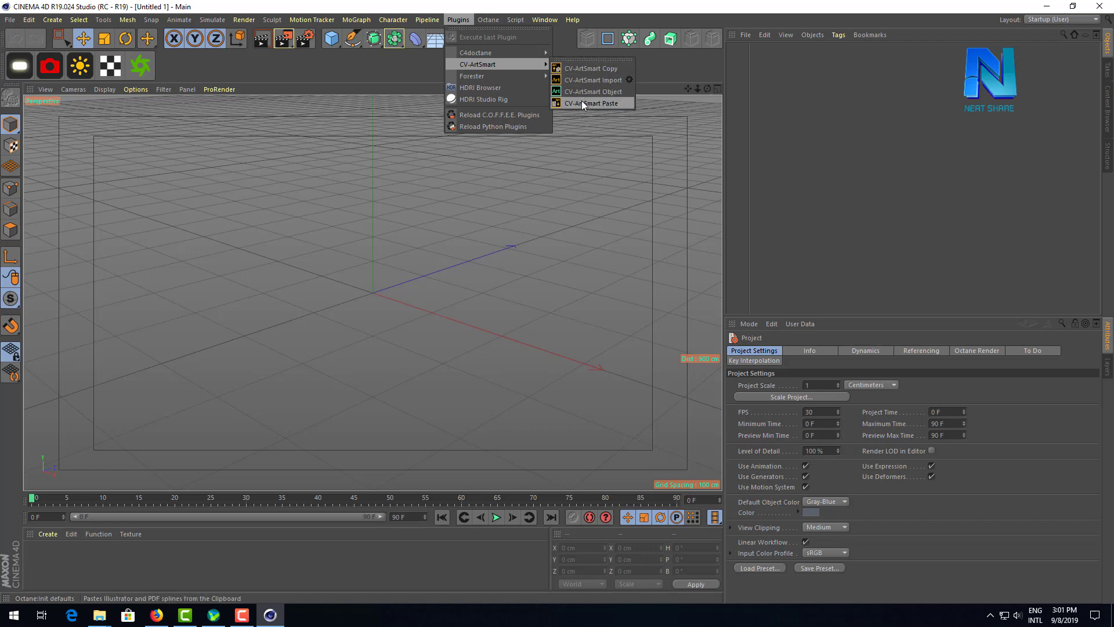
left_click(583, 187)
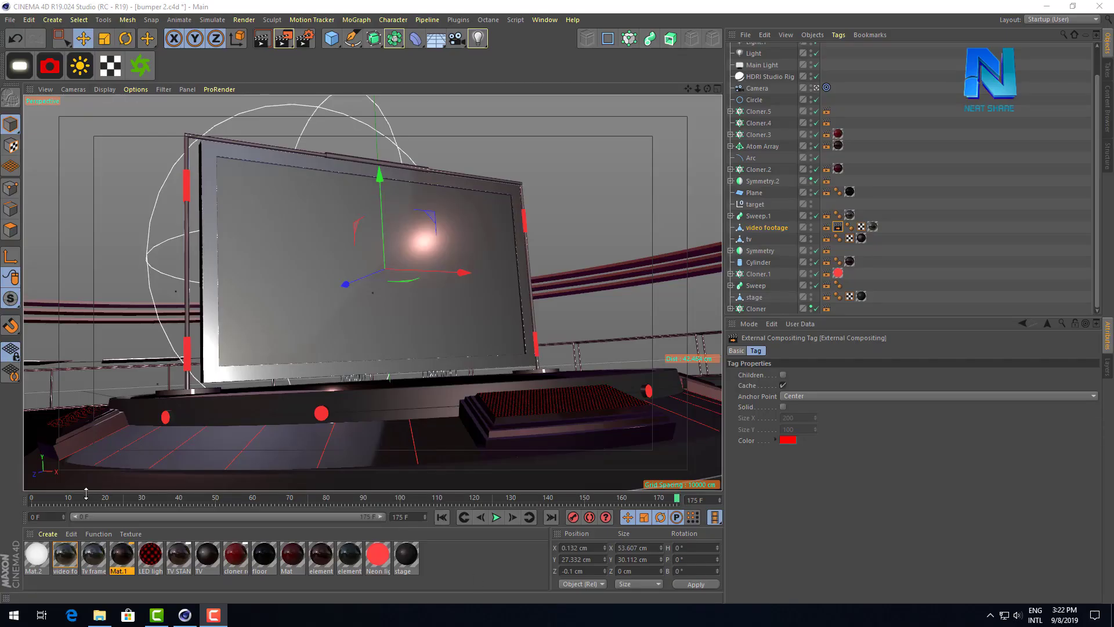
left_click_drag(86, 494, 1, 504)
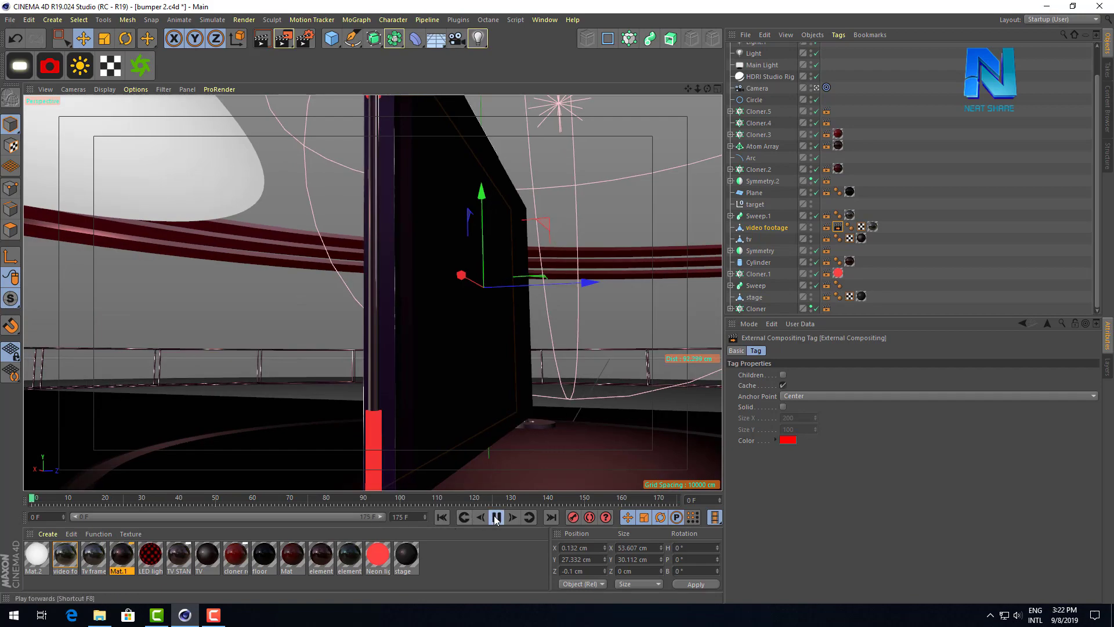
Step: Preview the bumper animation up to frame 108, then solo the video footage plane in the viewport
left_click(496, 517)
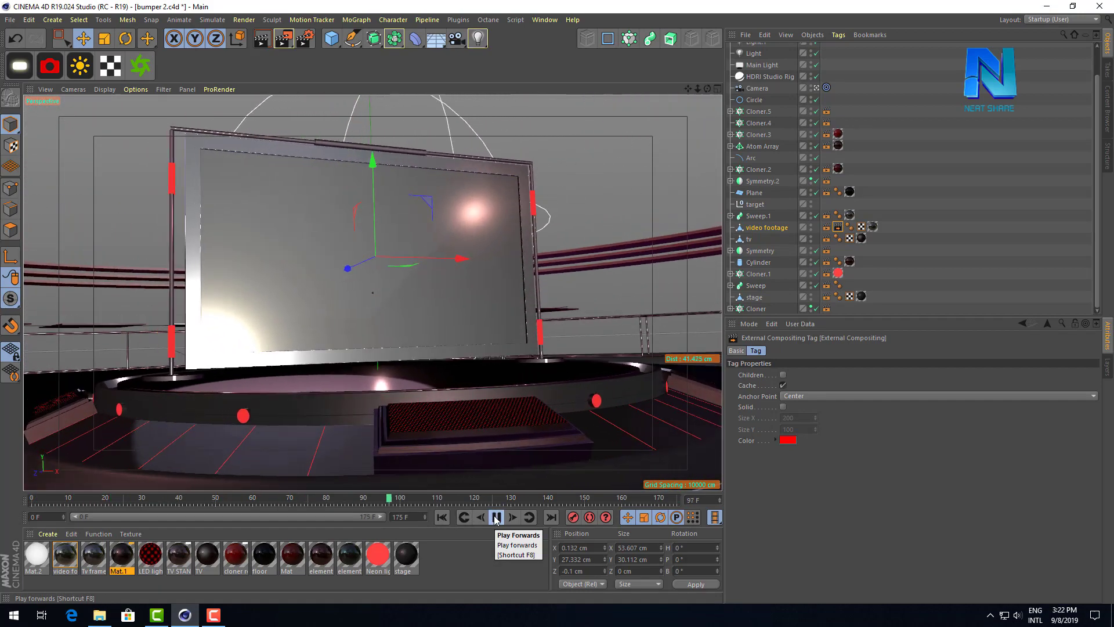
left_click(496, 517)
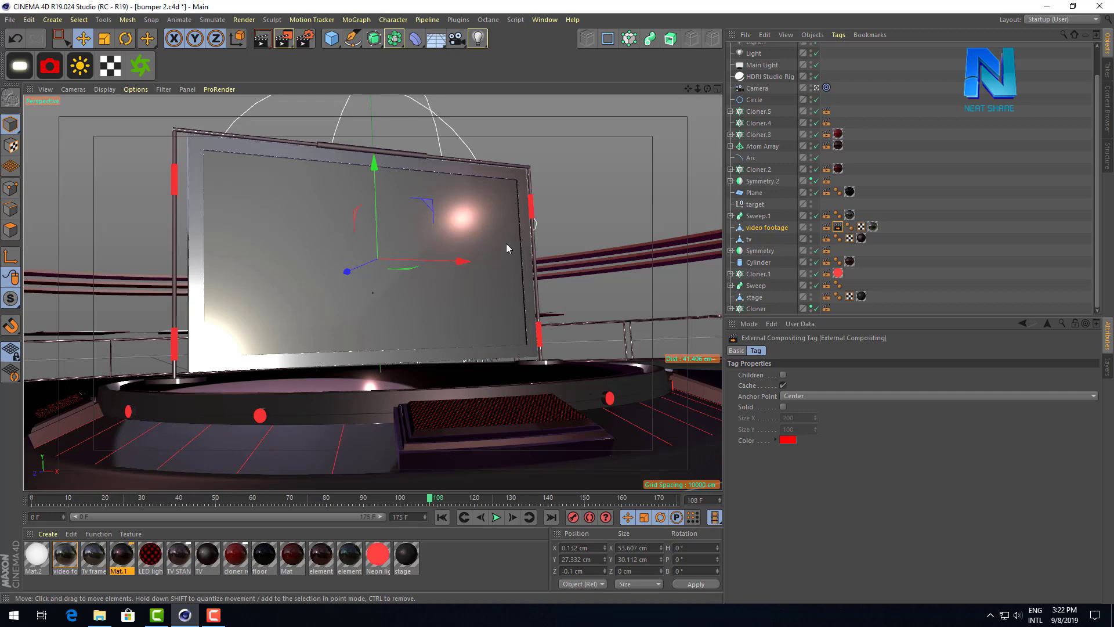
left_click(751, 230)
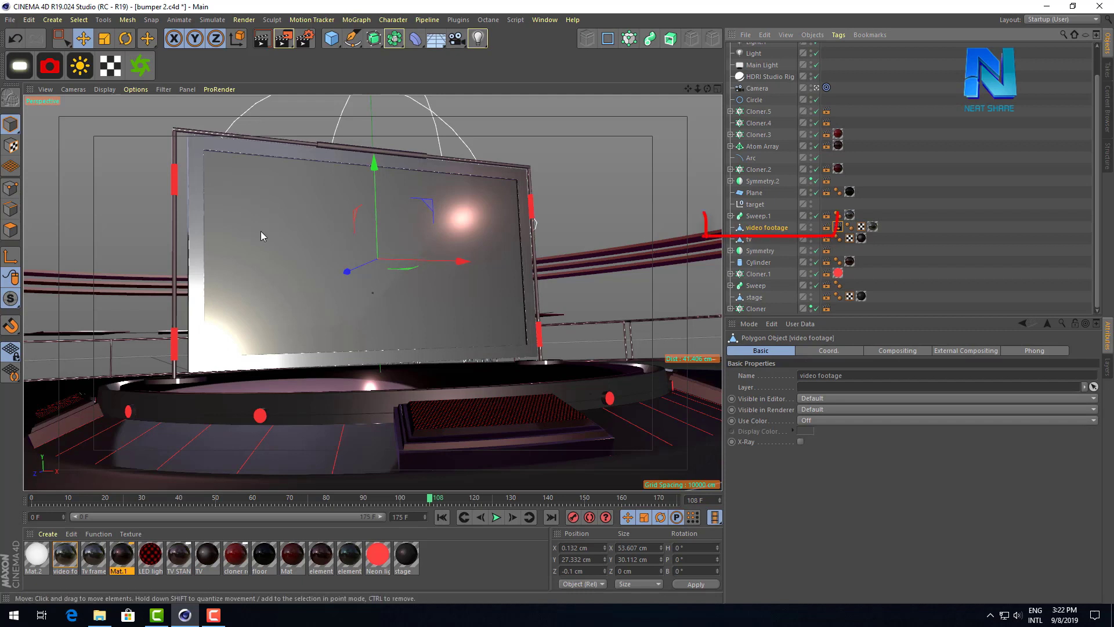
left_click(12, 300)
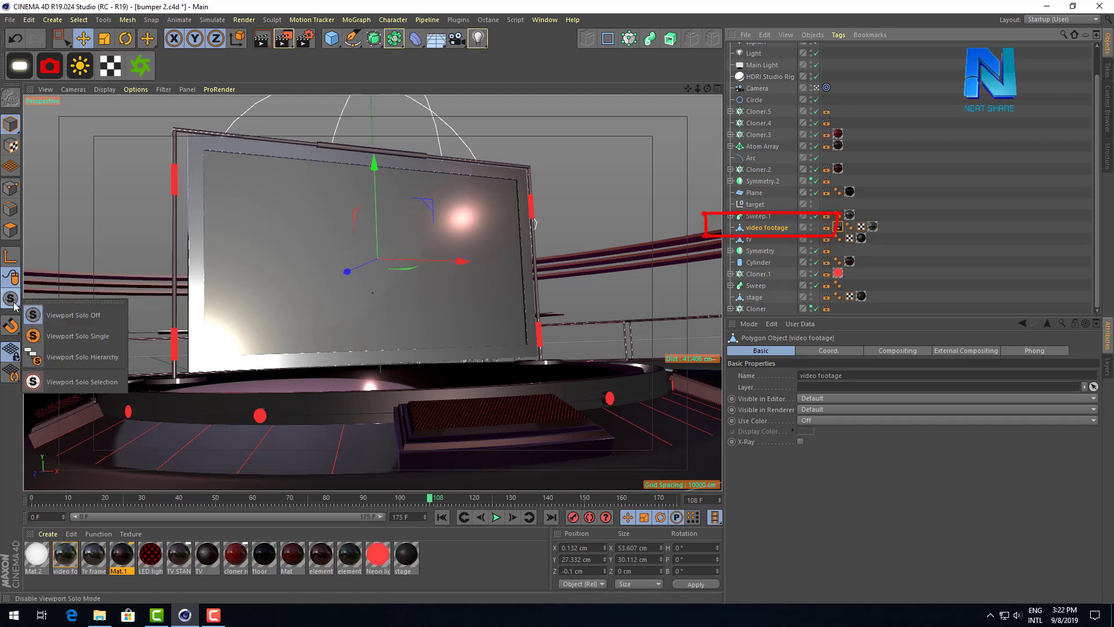
left_click(84, 338)
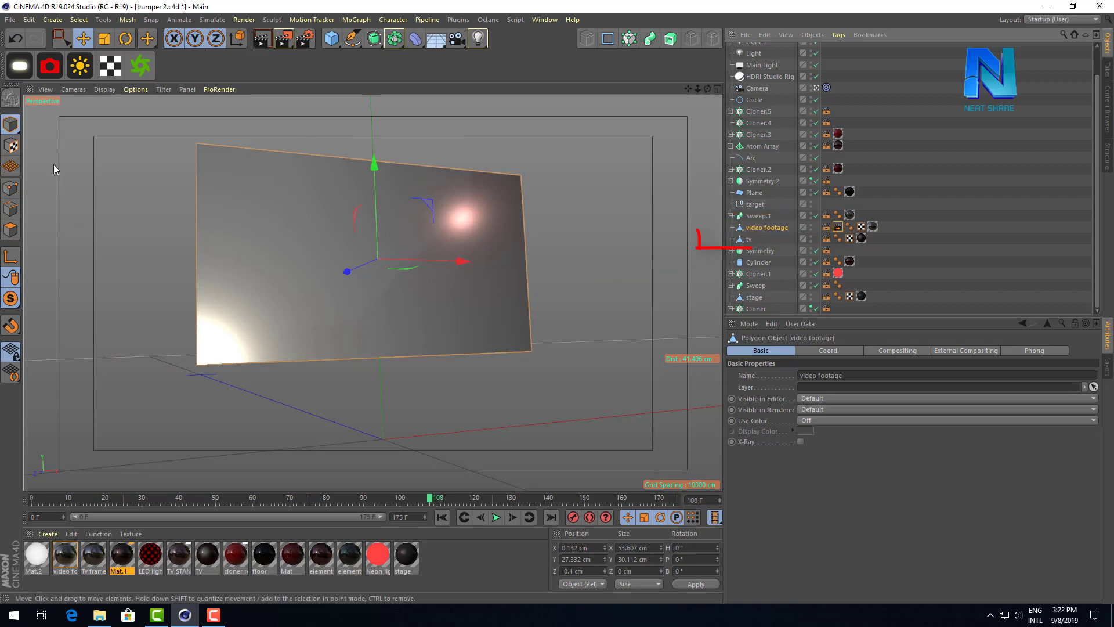
Step: Solo the tv object and orbit the free editor view around its screen
left_click(749, 240)
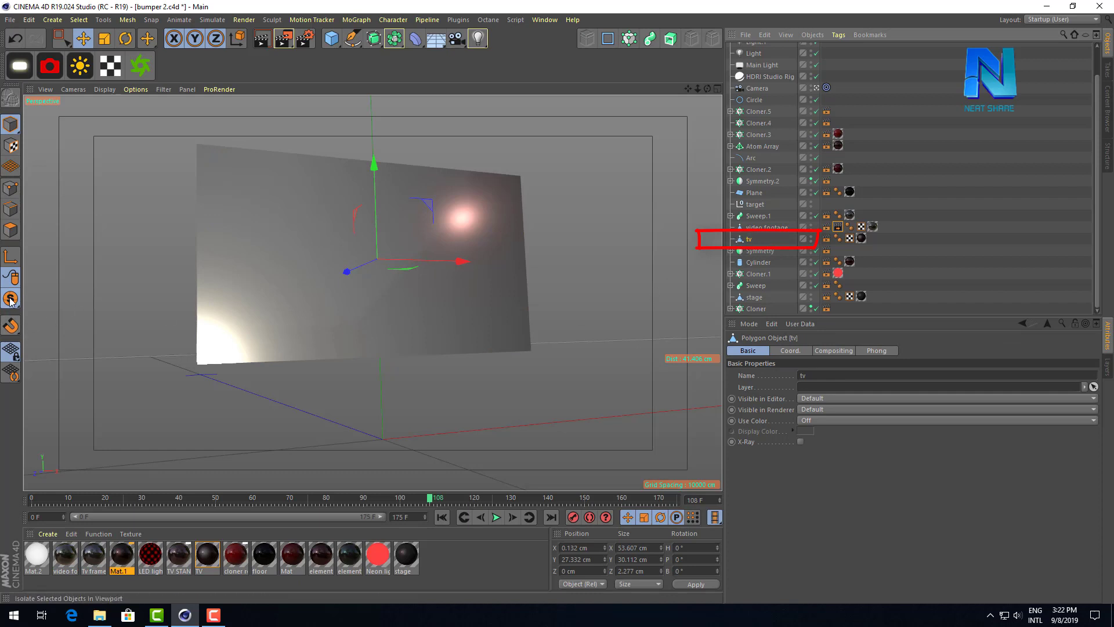
left_click_drag(10, 300, 56, 337)
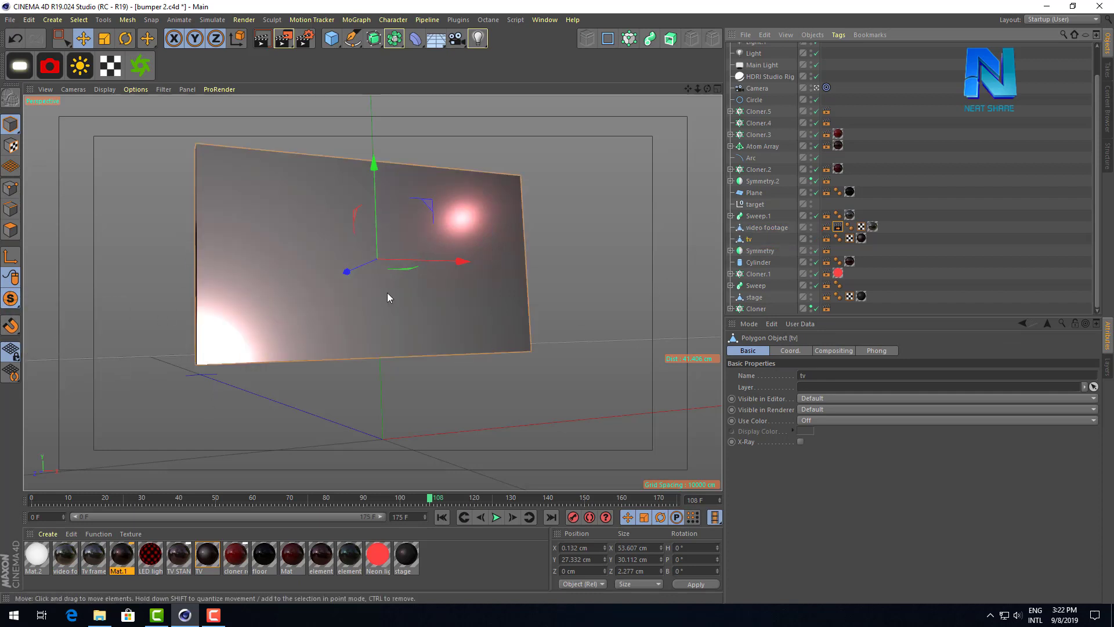
left_click(817, 88)
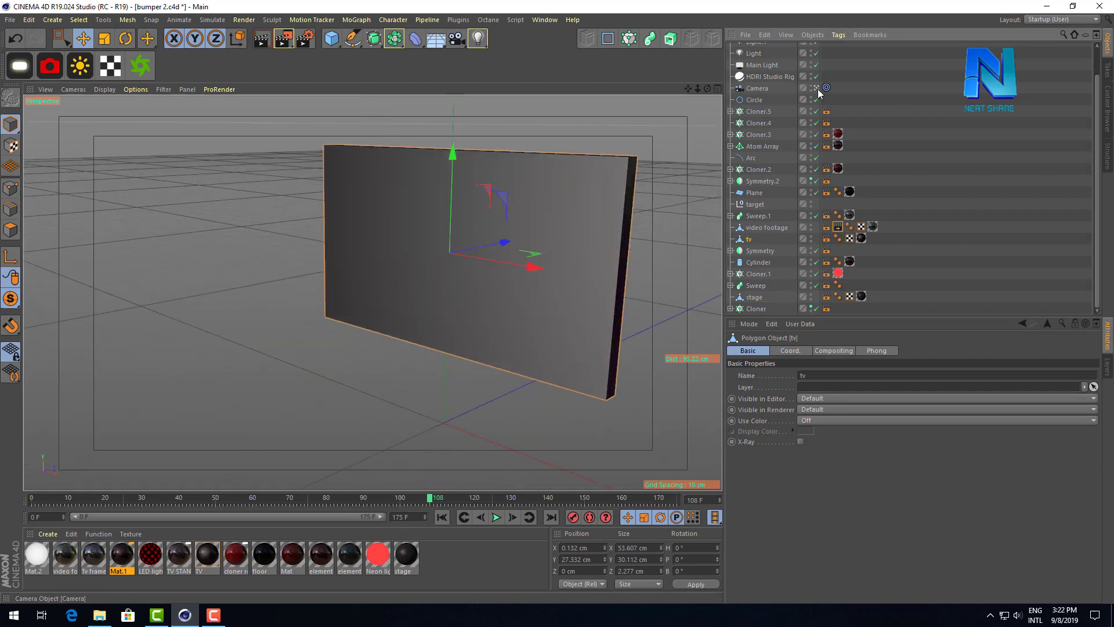
left_click_drag(691, 86, 650, 96)
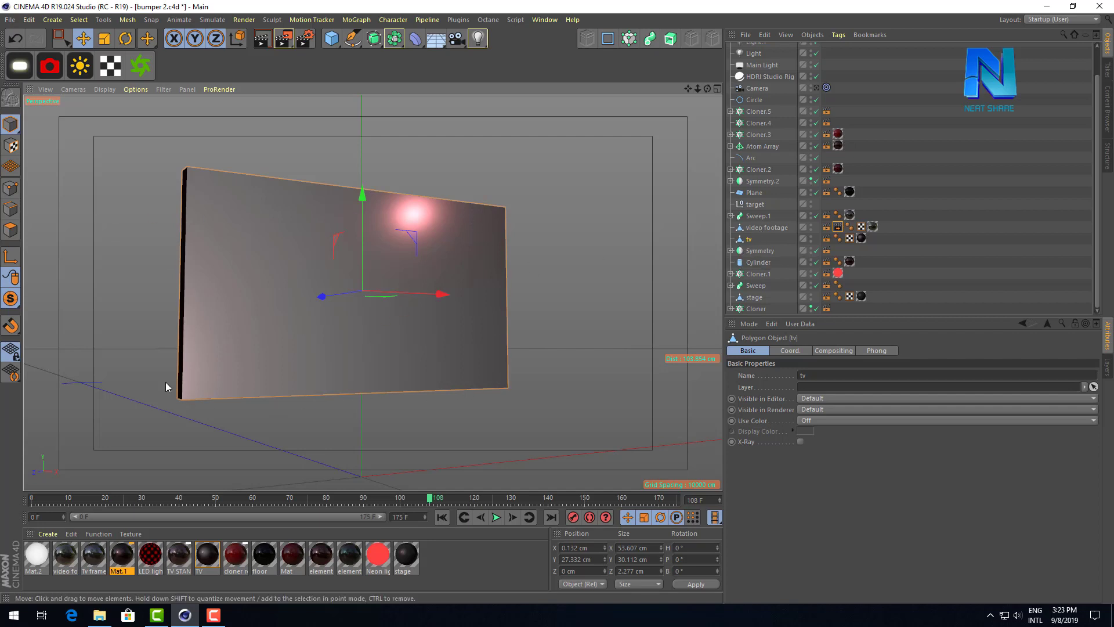
Step: Inspect the tv's polygons, then select video footage and turn viewport solo off
left_click(11, 230)
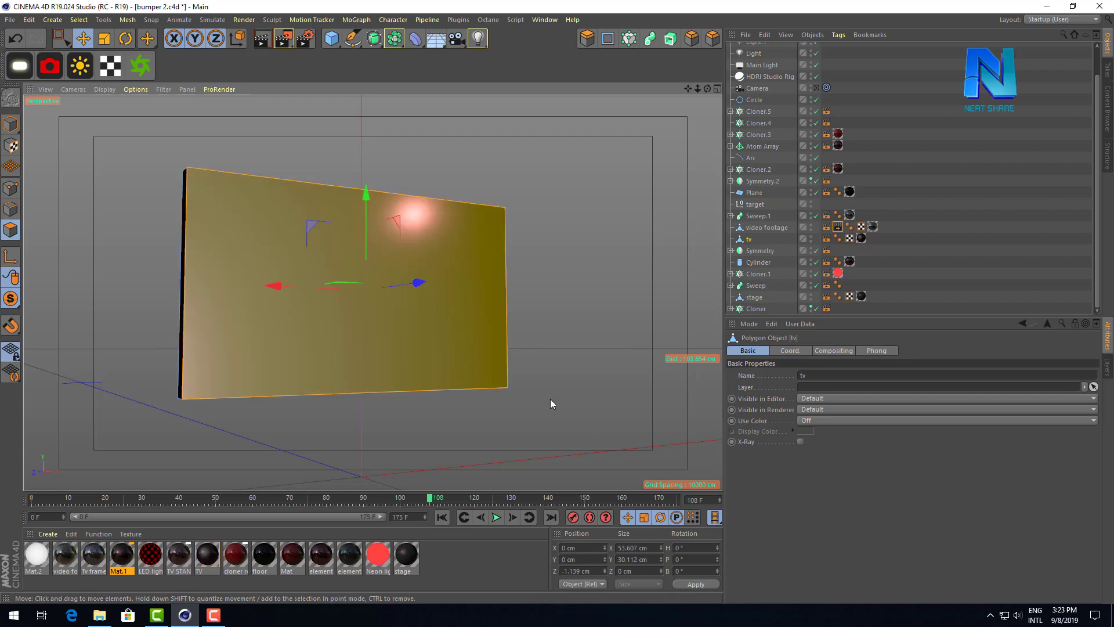
right_click(402, 312)
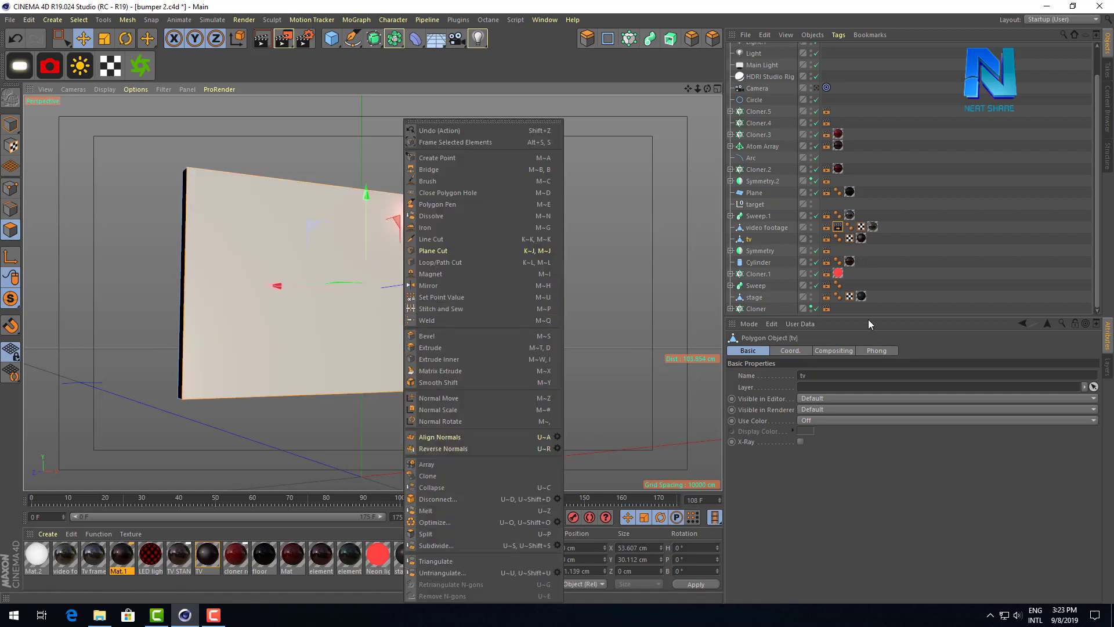
left_click(795, 242)
left_click(781, 231)
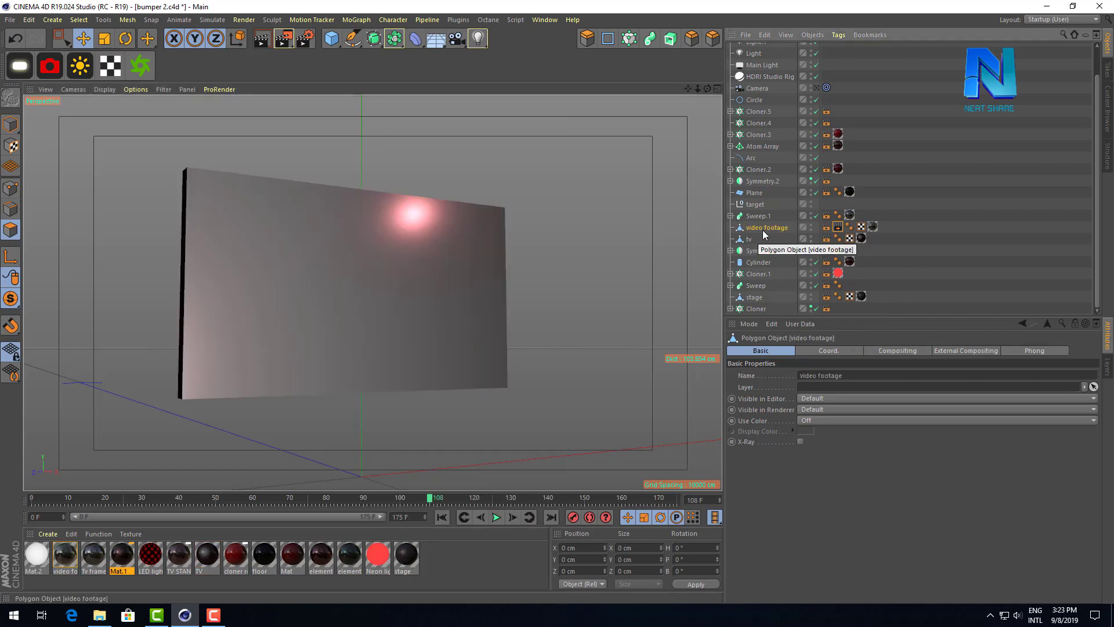
left_click_drag(10, 298, 49, 309)
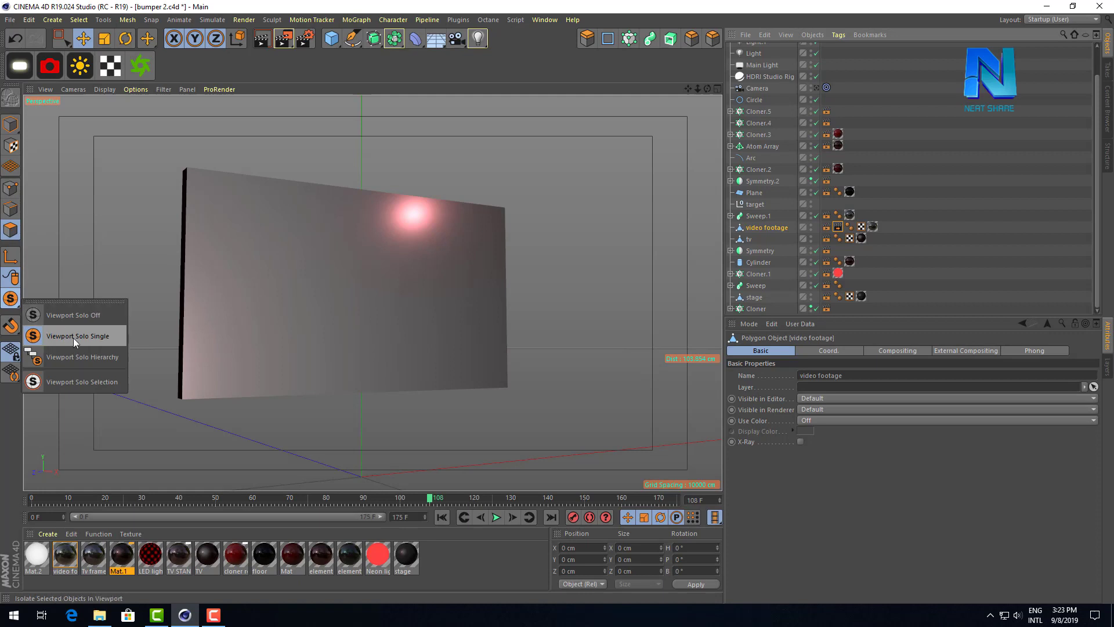
left_click(78, 317)
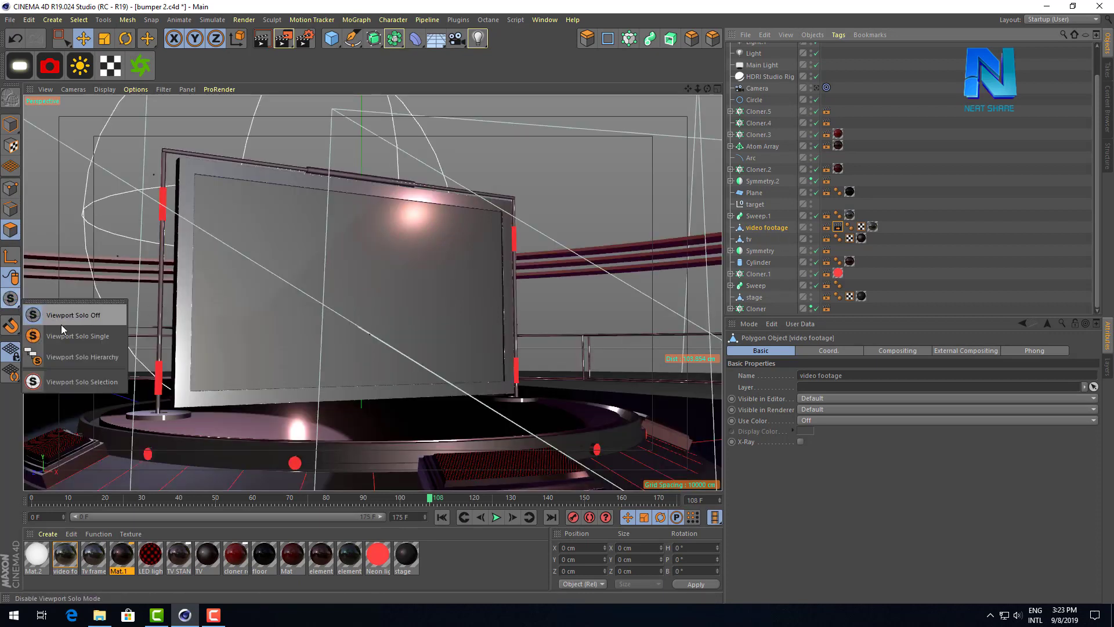
Step: Solo the video footage plane, orbit to face it head-on, then show the whole scene again
left_click_drag(10, 307, 61, 331)
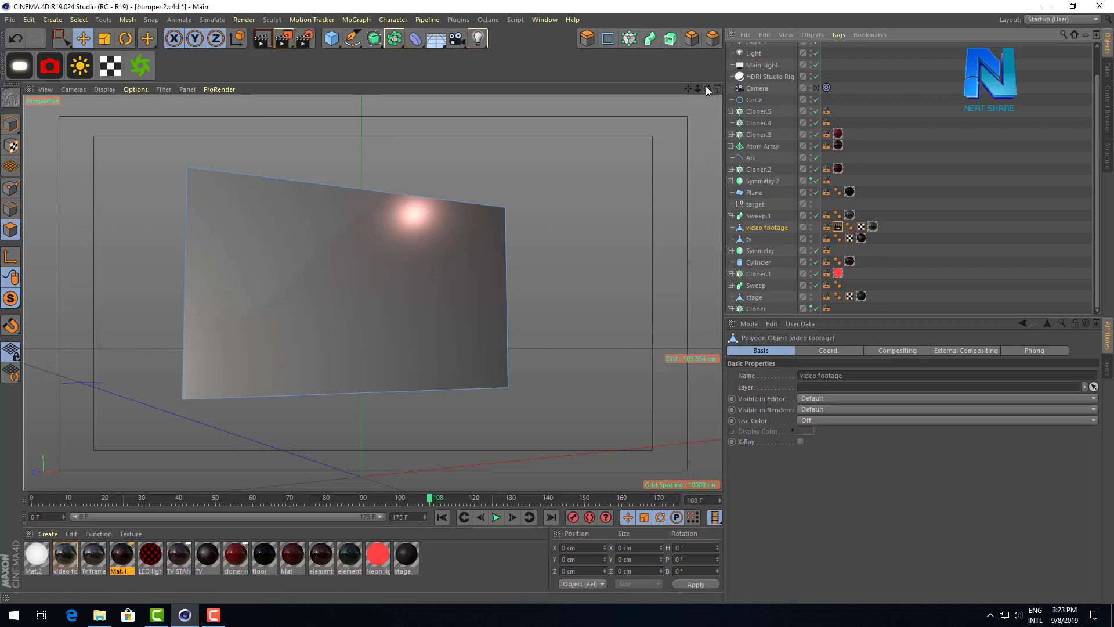
left_click_drag(707, 88, 668, 116)
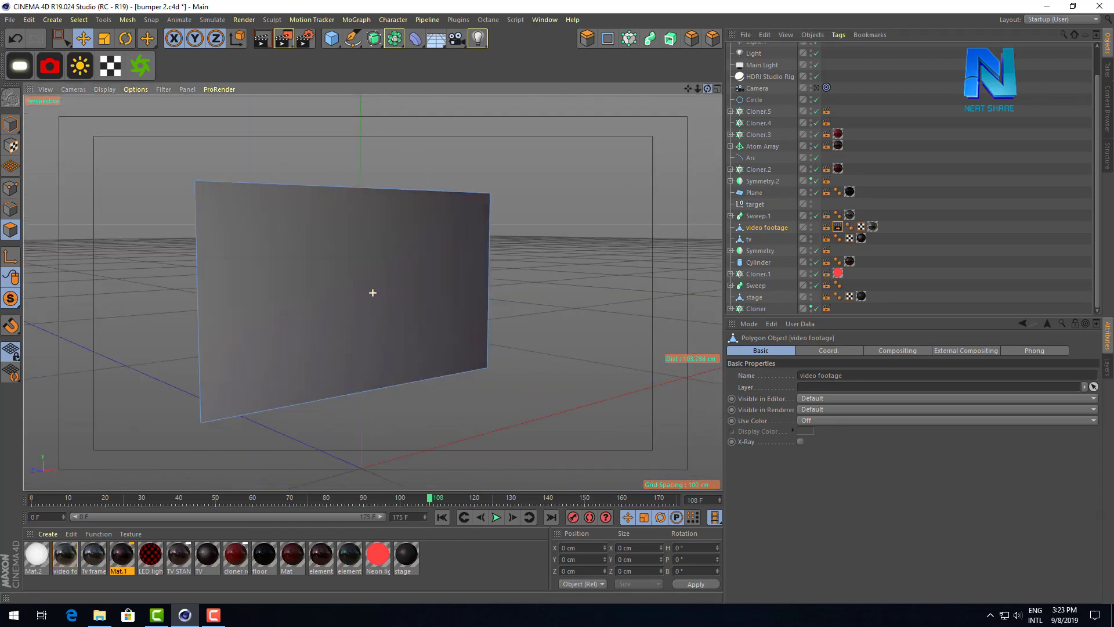
left_click_drag(372, 293, 428, 373)
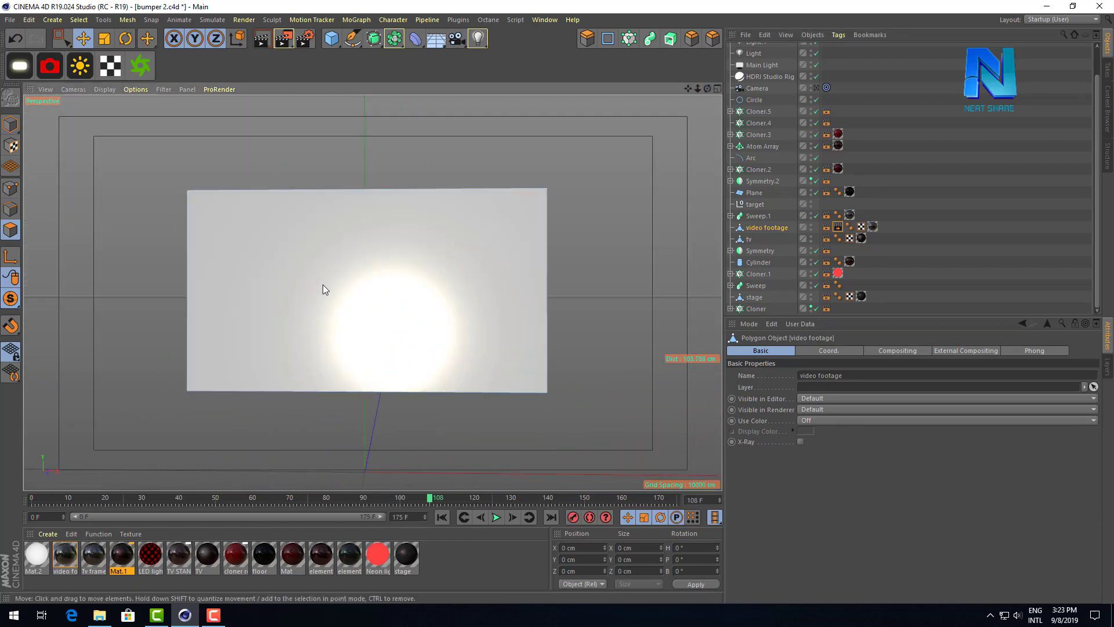
left_click_drag(10, 308, 49, 304)
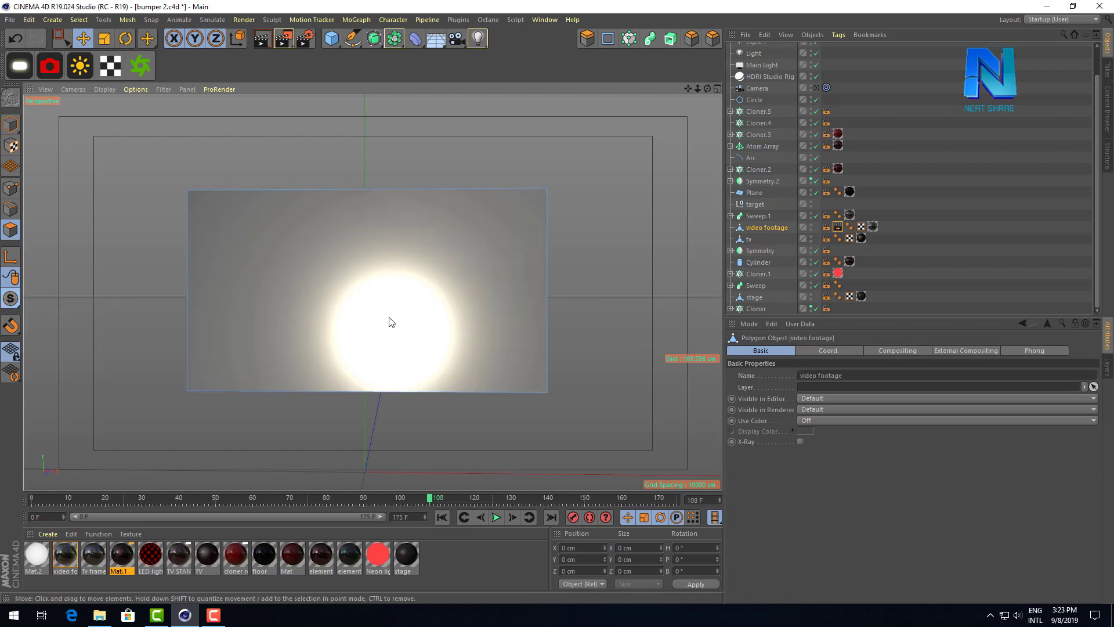
left_click(924, 259)
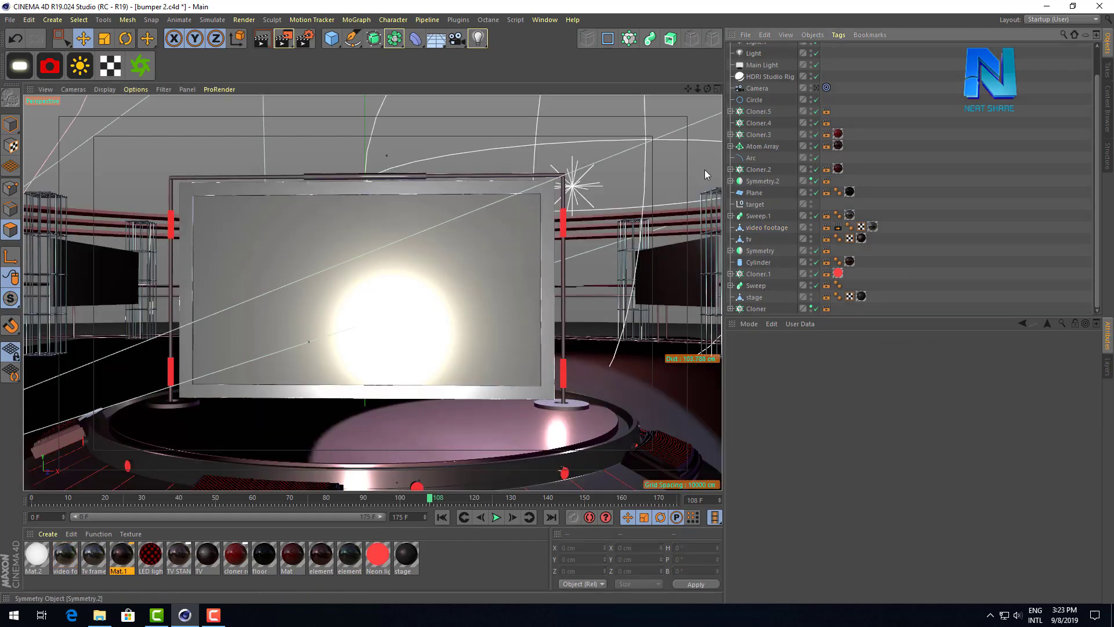
Step: Return to the scene camera and open the video footage Compositing tag's object-buffer settings
left_click(816, 88)
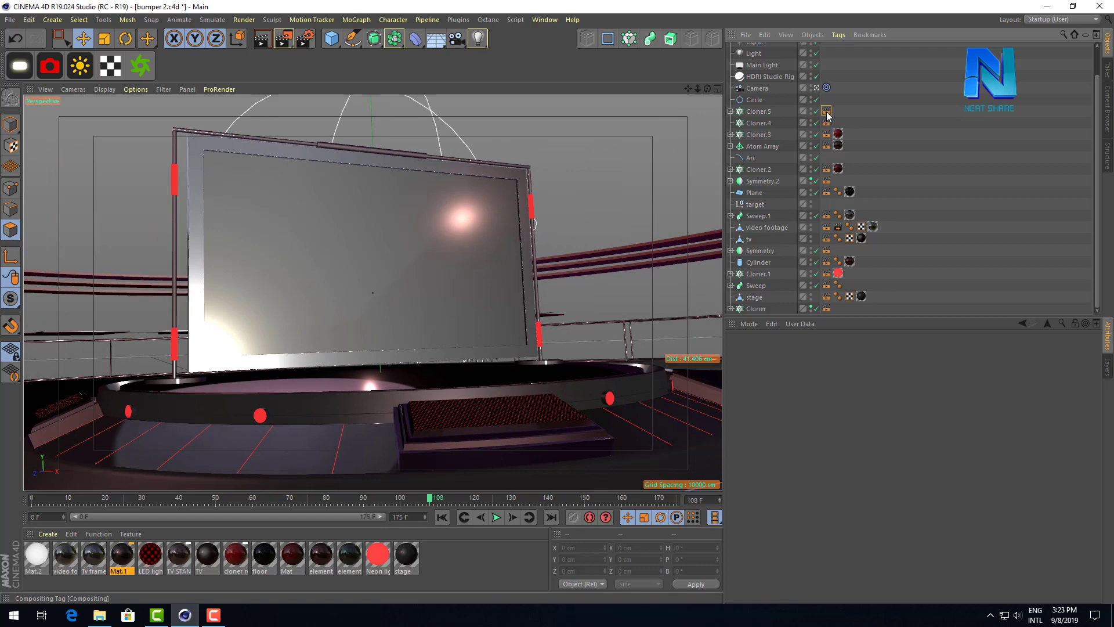
left_click(828, 116)
left_click(833, 162)
left_click(764, 227)
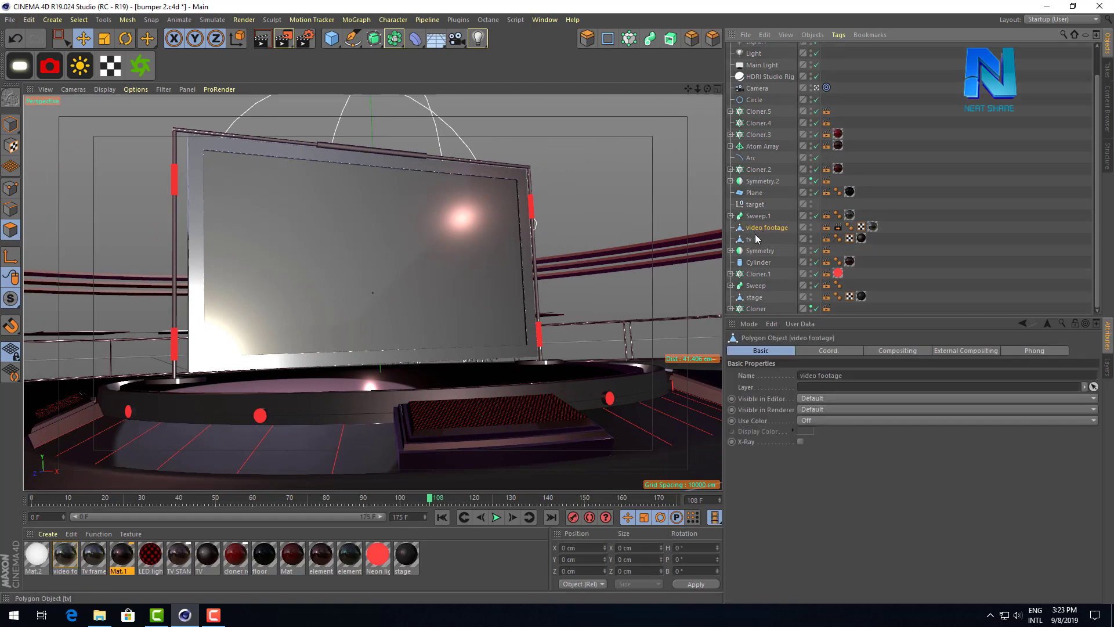
left_click(826, 227)
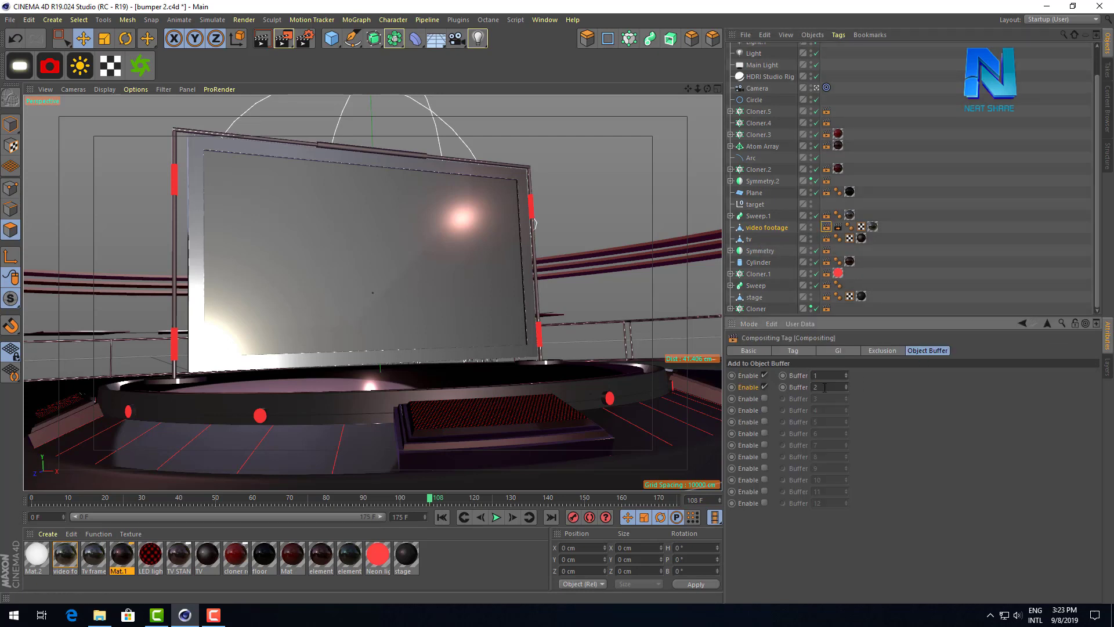
Step: Check the Buffer 2 number and reselect the video footage object
left_click(824, 387)
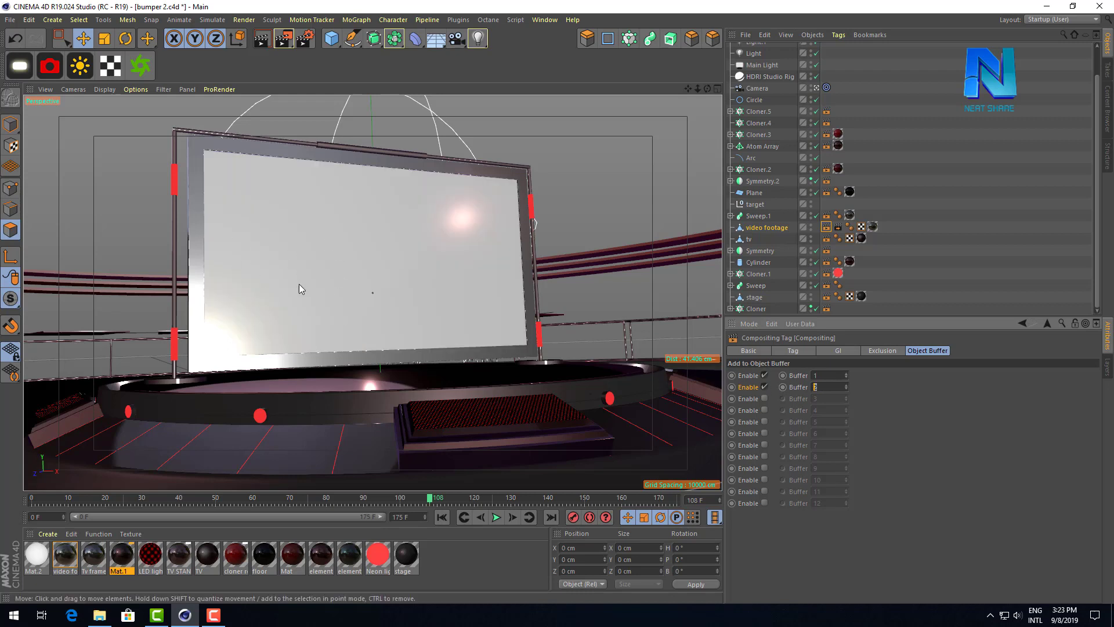
left_click(333, 264)
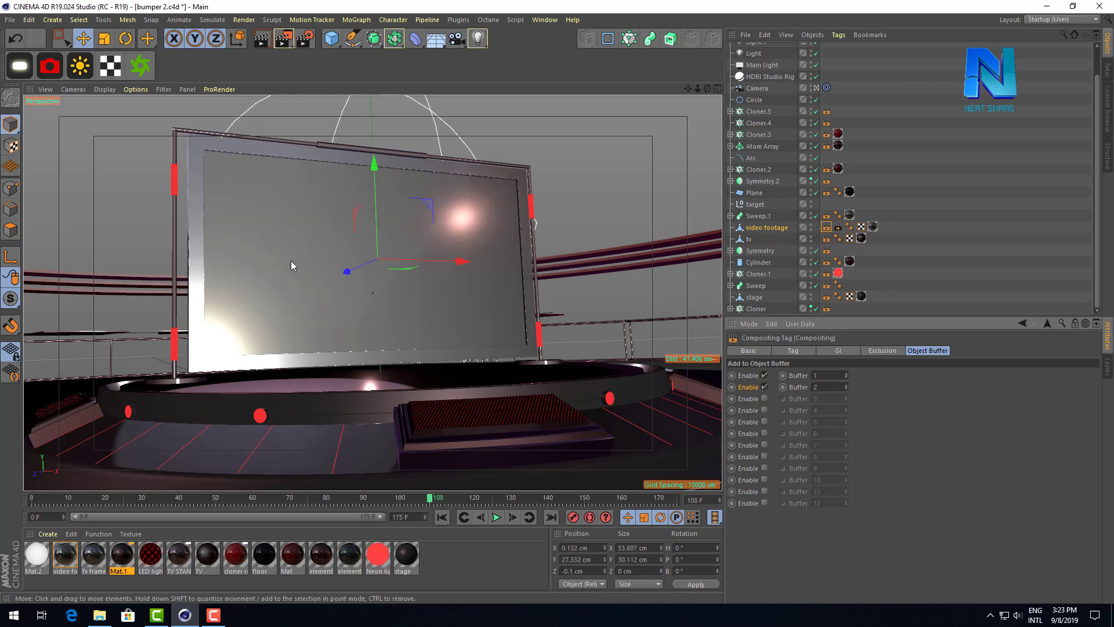
left_click(916, 229)
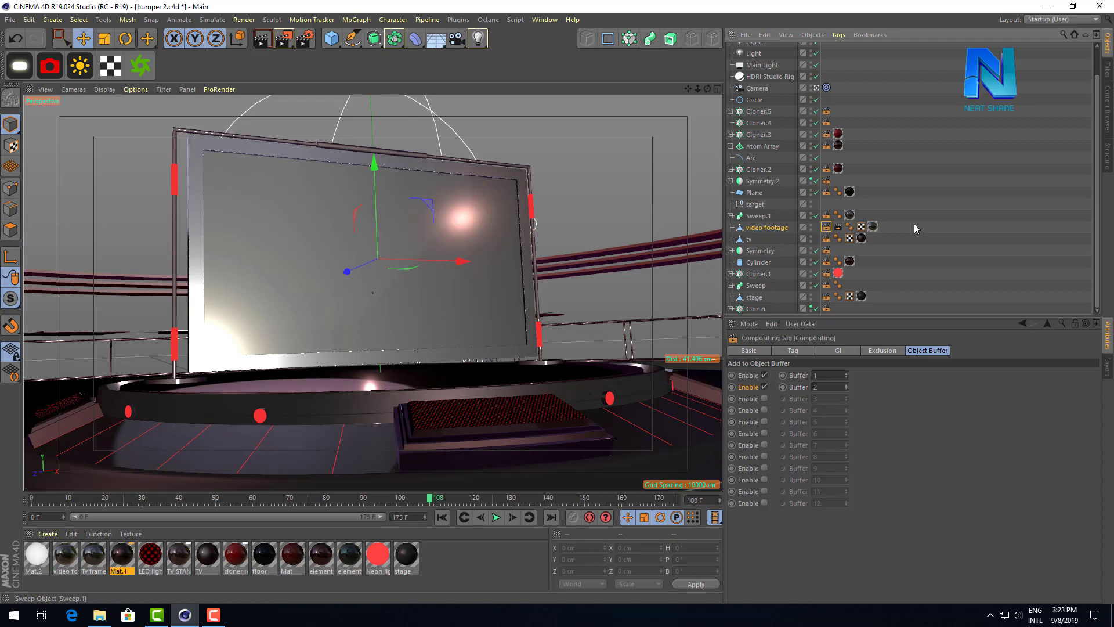
left_click(773, 232)
Step: Browse the video footage's tag menu, then open its External Compositing tag settings
right_click(767, 230)
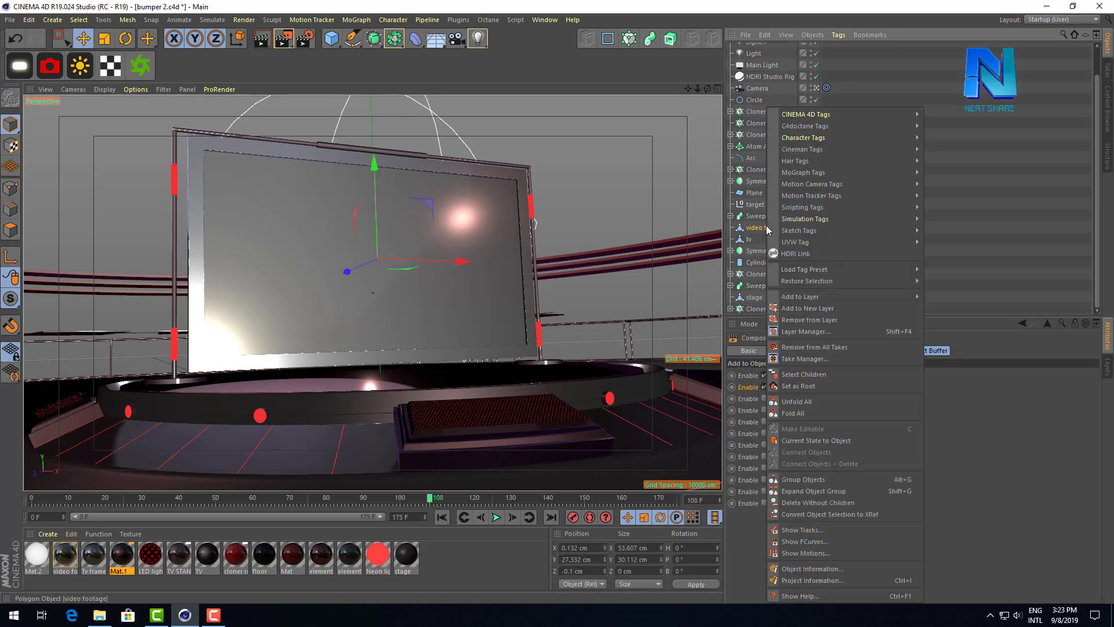
mouse_move(821, 116)
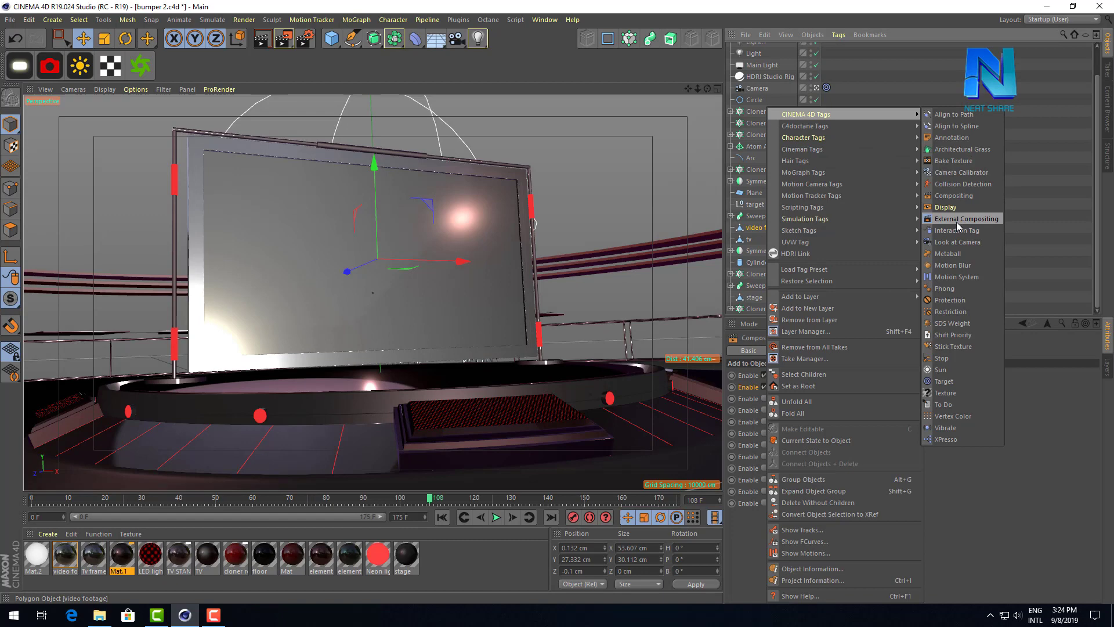
left_click(1050, 233)
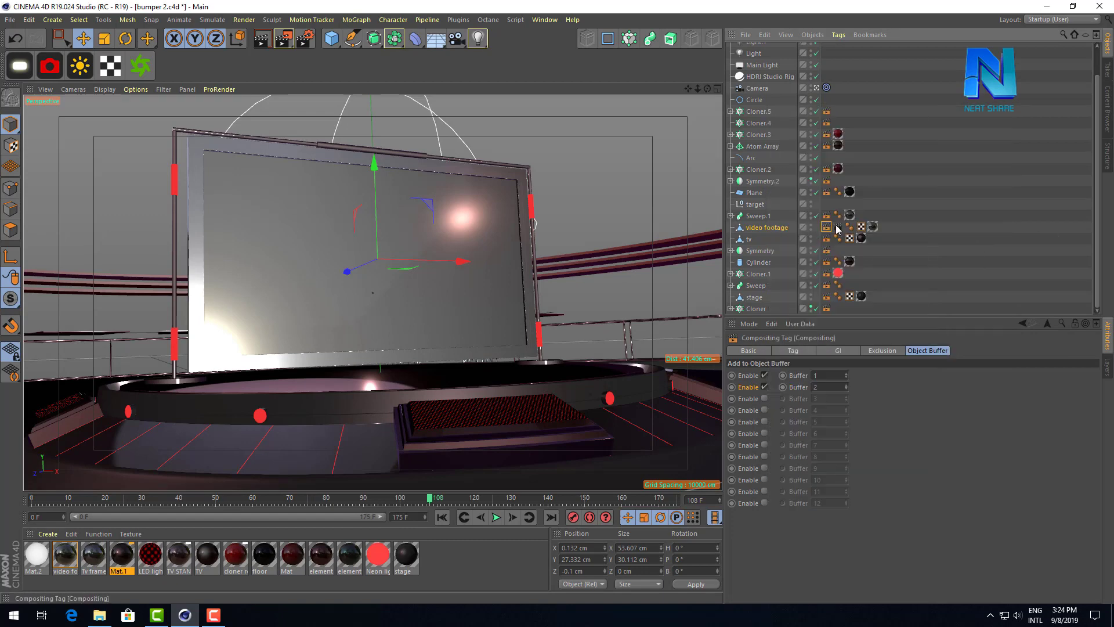
left_click(926, 235)
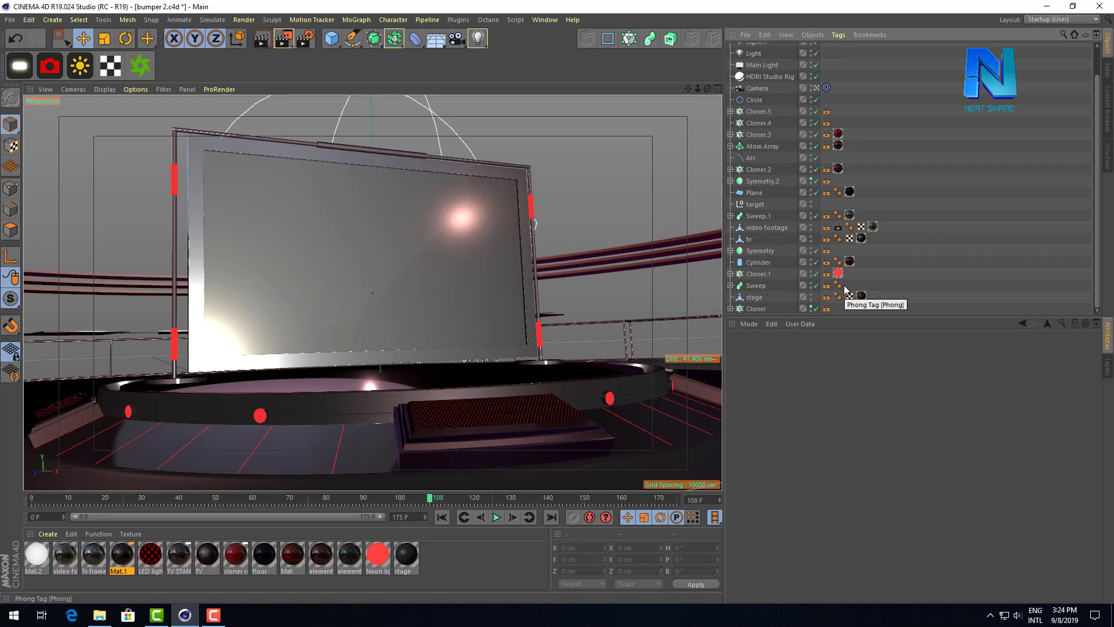
left_click(841, 228)
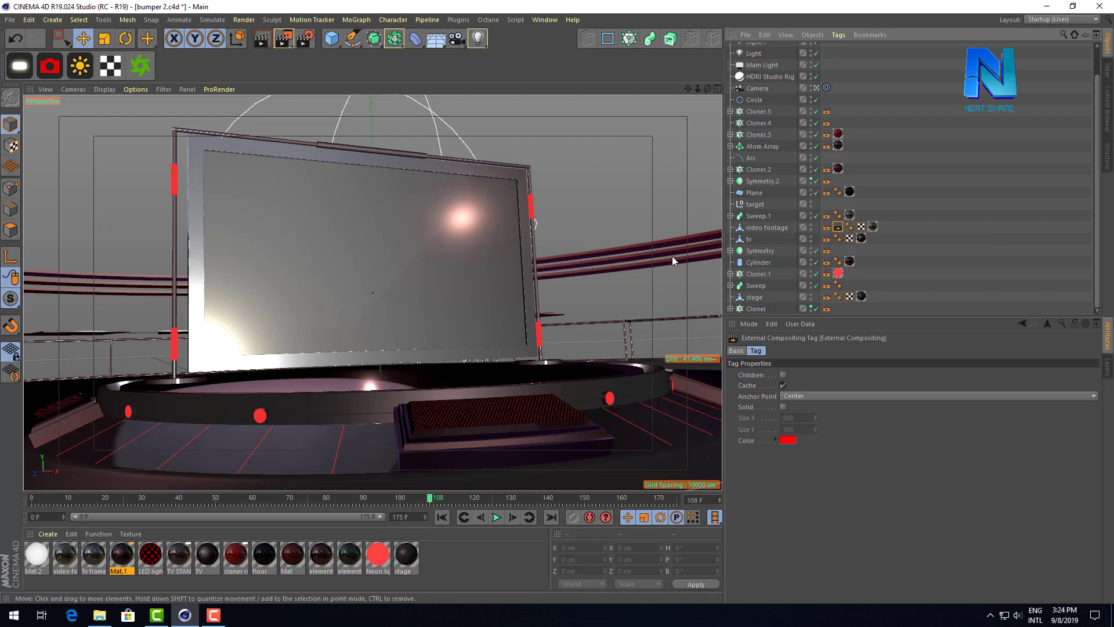
Step: Scrub the timeline to frame 100 and select the video footage object
left_click(375, 500)
left_click_drag(374, 501, 403, 500)
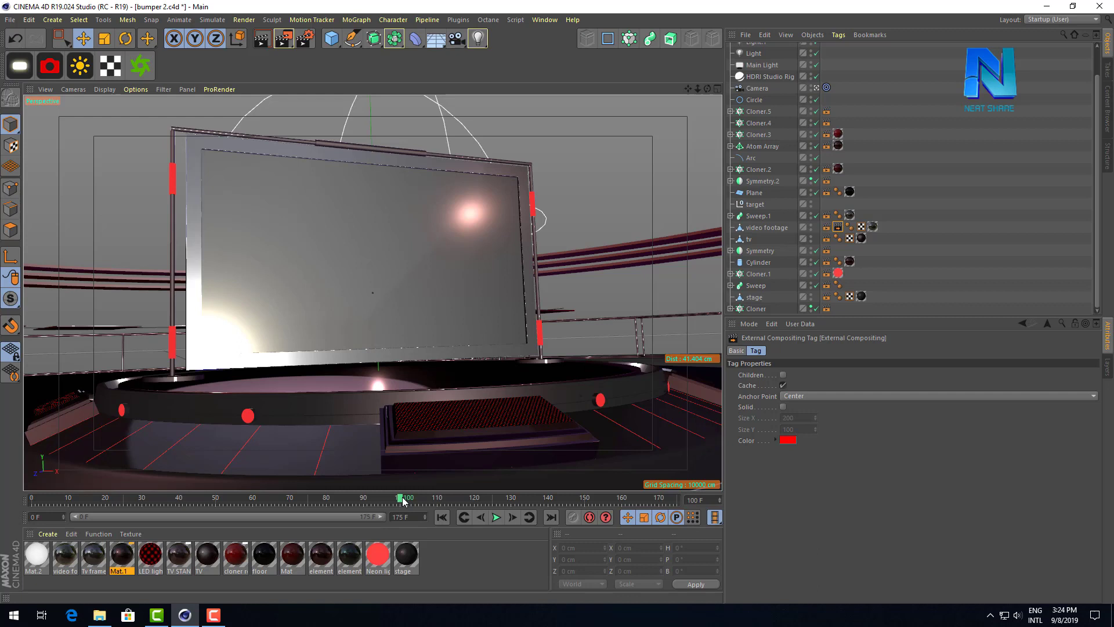
left_click(761, 229)
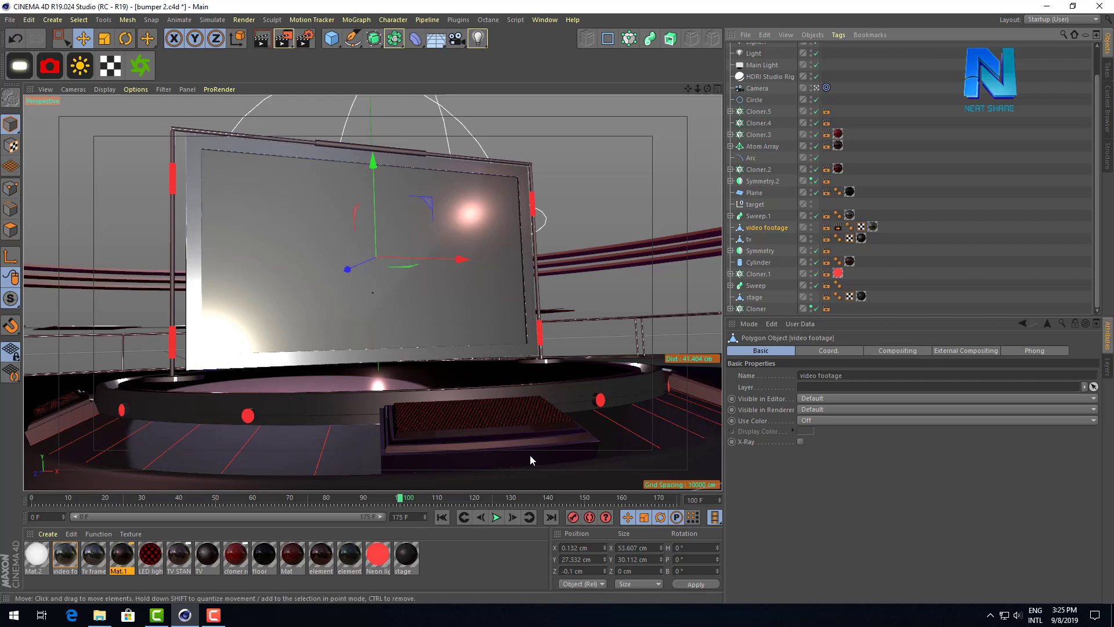
Step: Select the stage Cloner and browse its tag menu twice without adding any tag
left_click(473, 422)
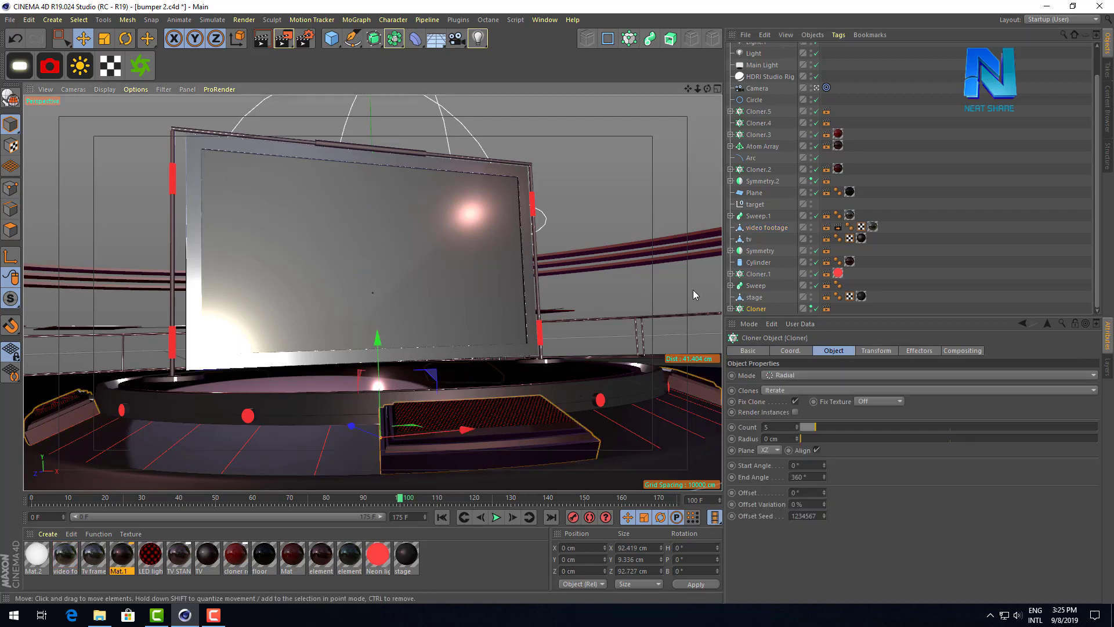
right_click(766, 305)
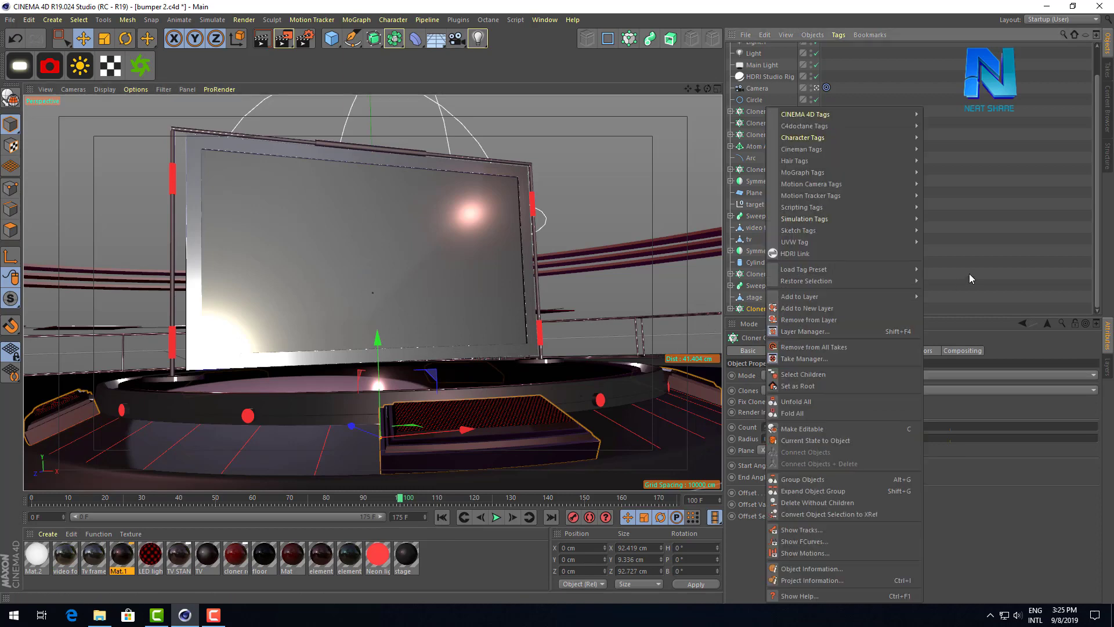
key("Escape")
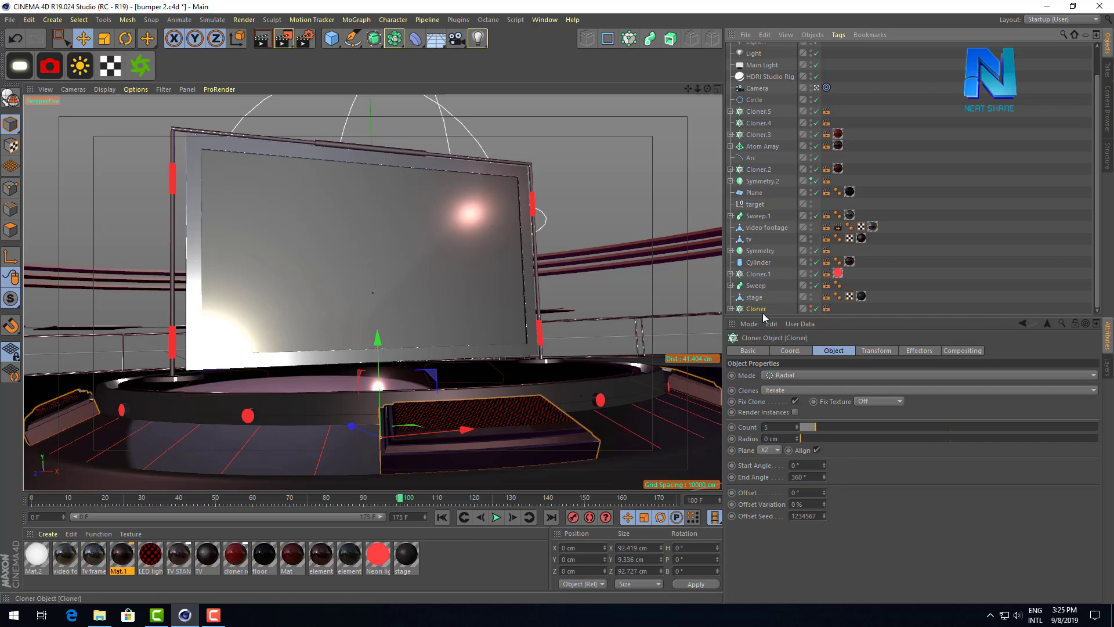
right_click(816, 98)
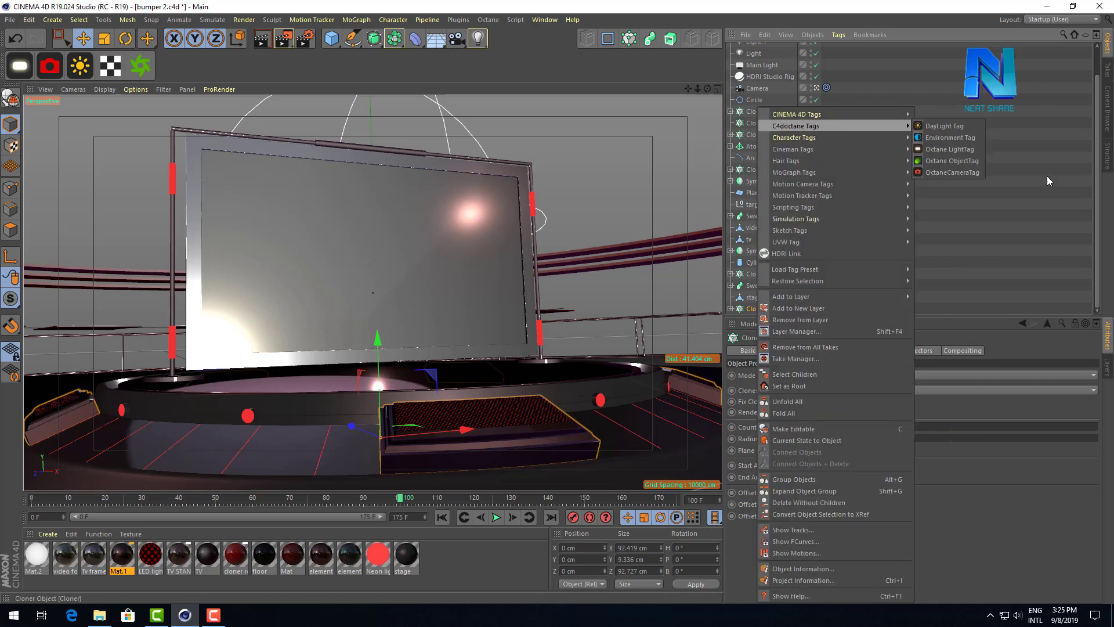
key("Escape")
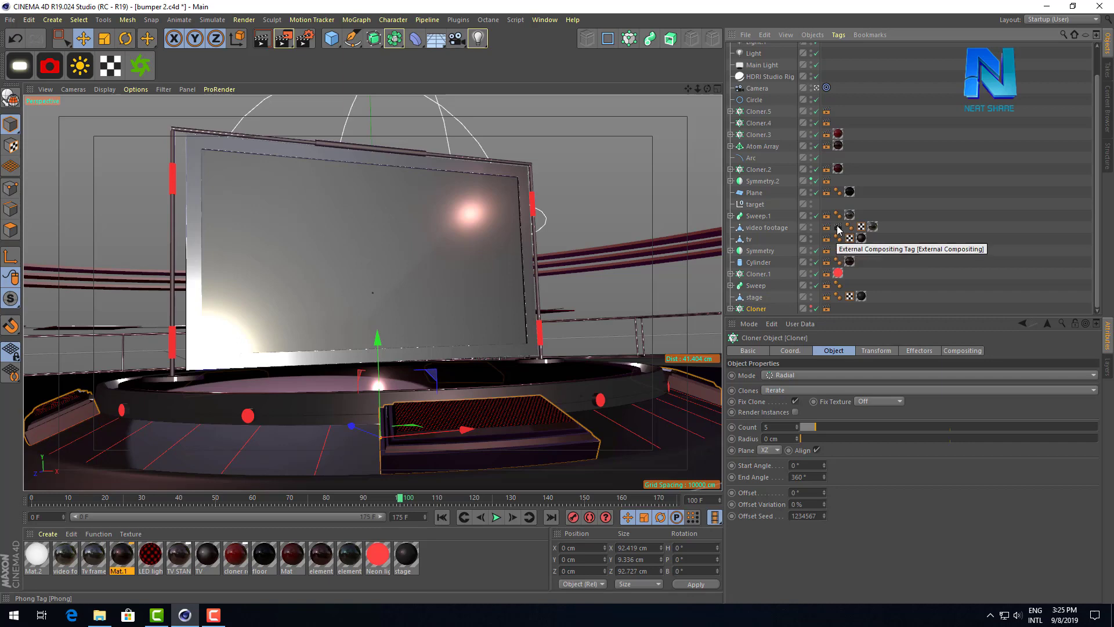
Step: Open the Render Settings and expand the existing multi-pass list
left_click(306, 40)
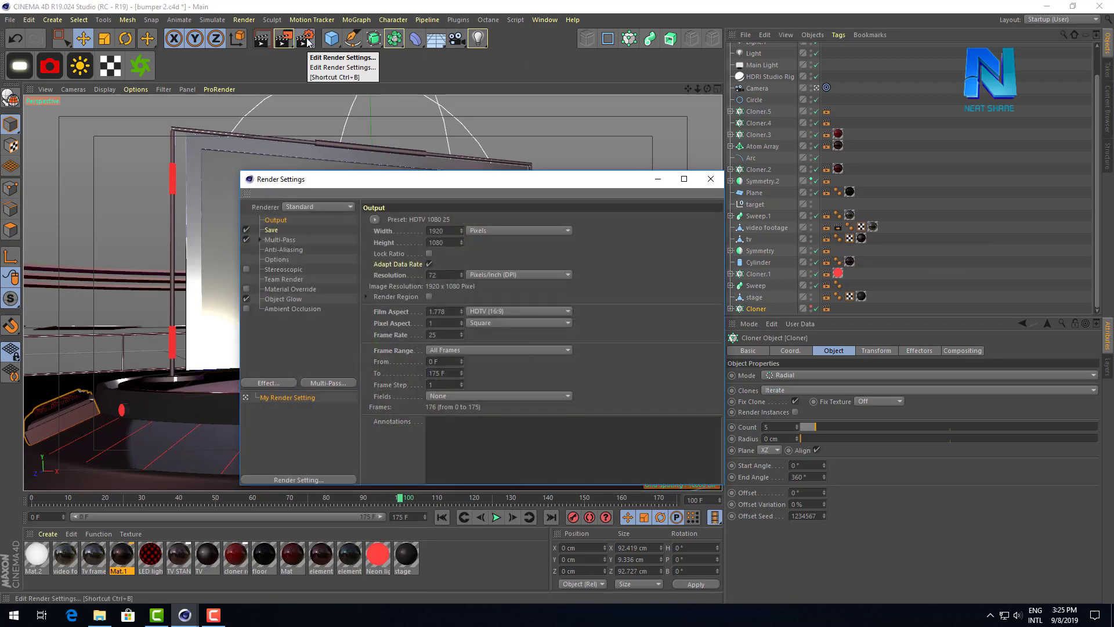
left_click_drag(381, 182, 349, 164)
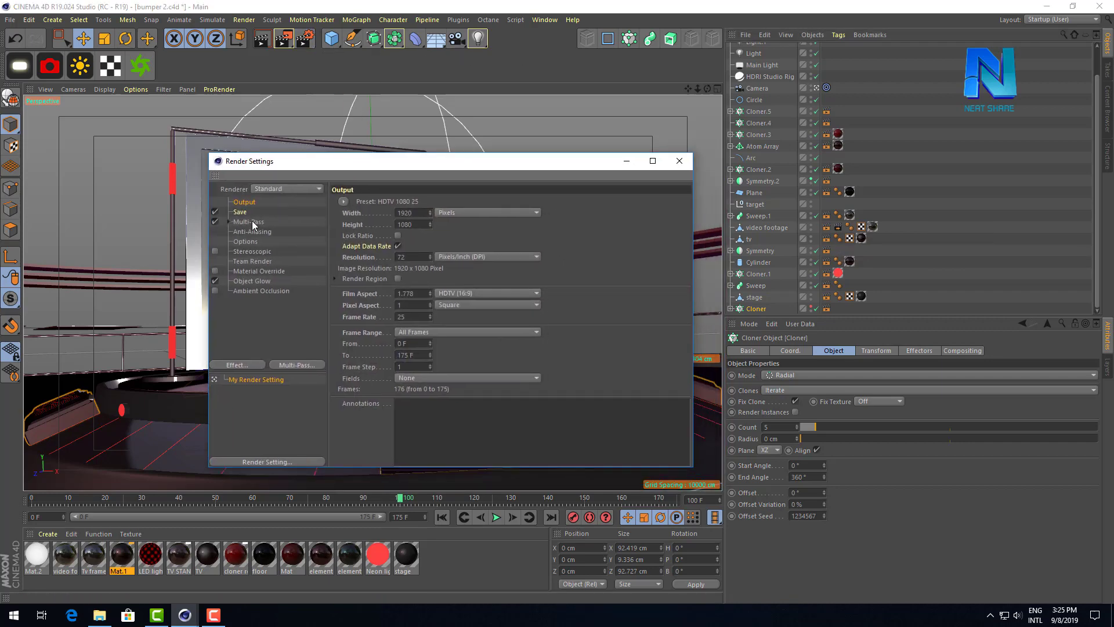
left_click(302, 366)
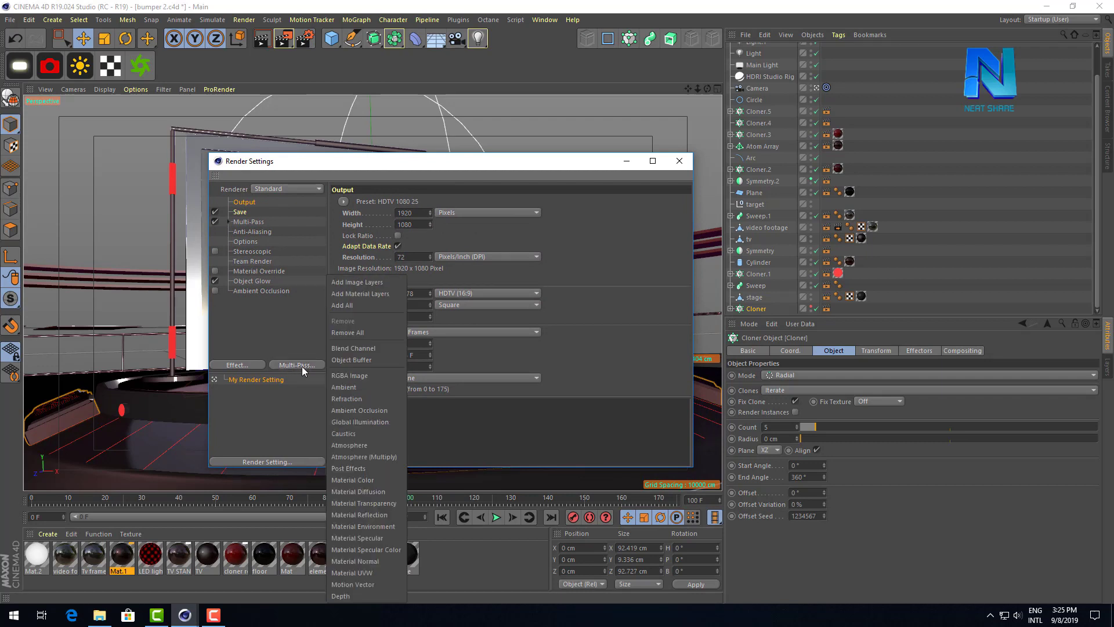
left_click(255, 326)
left_click(229, 221)
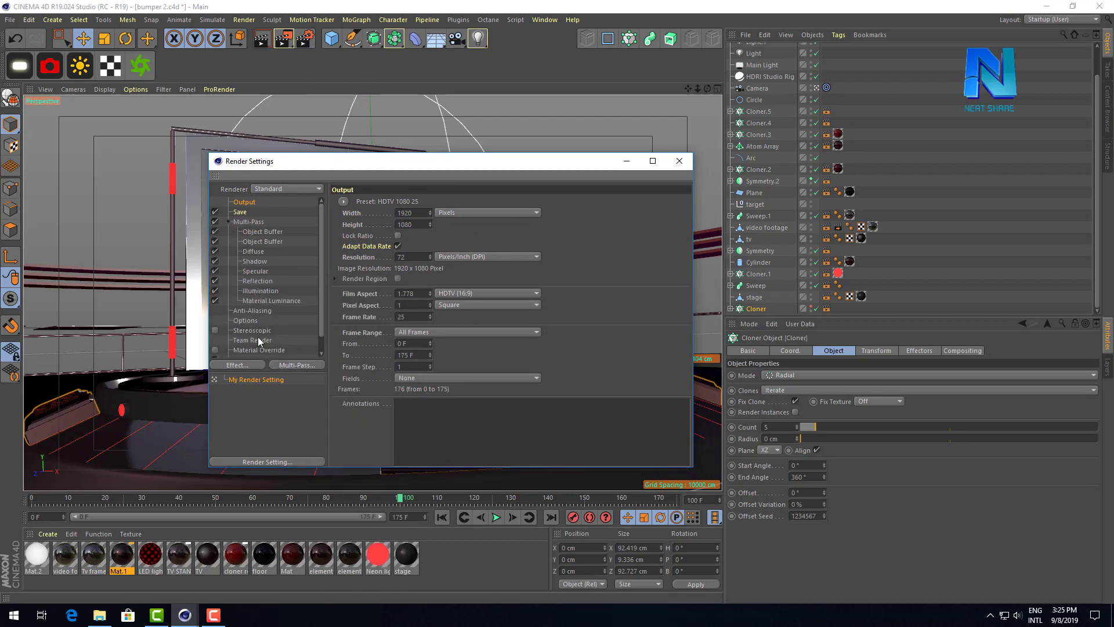
Step: Confirm the two Object Buffer passes use Group IDs 1 and 2, then collapse the passes and show the Save options
left_click(264, 232)
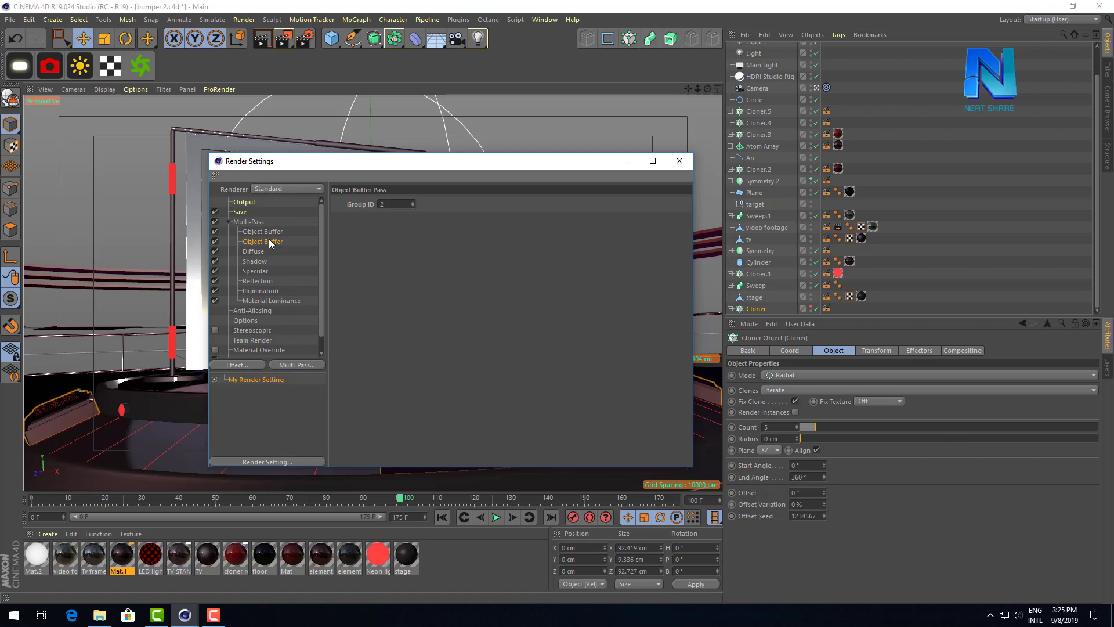
left_click(291, 231)
left_click_drag(394, 205, 366, 204)
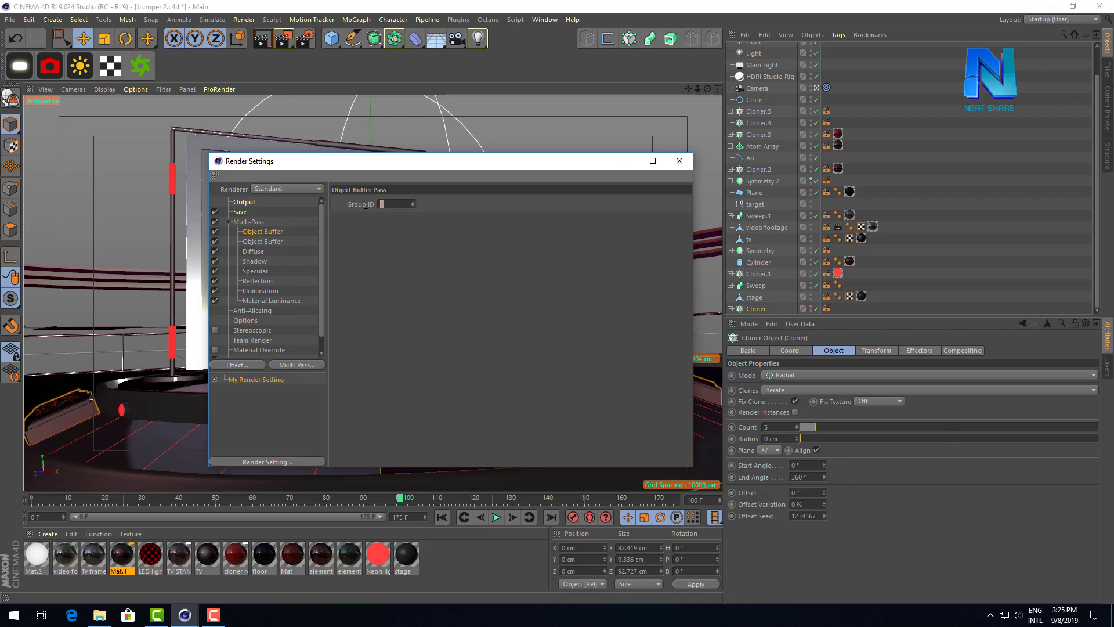
left_click(267, 241)
left_click(229, 222)
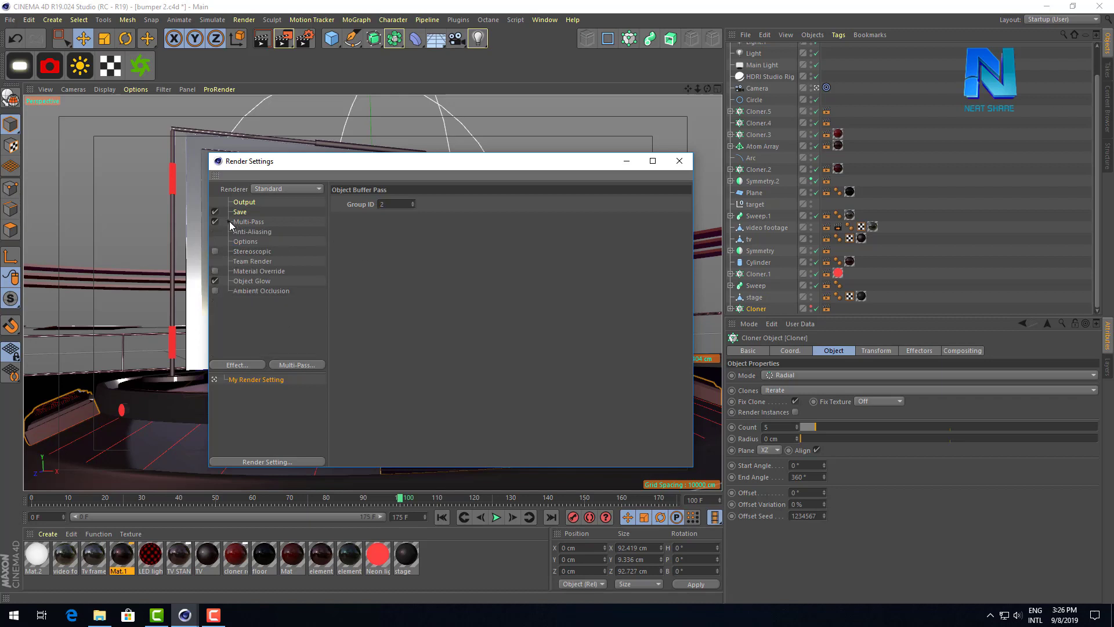
left_click(240, 211)
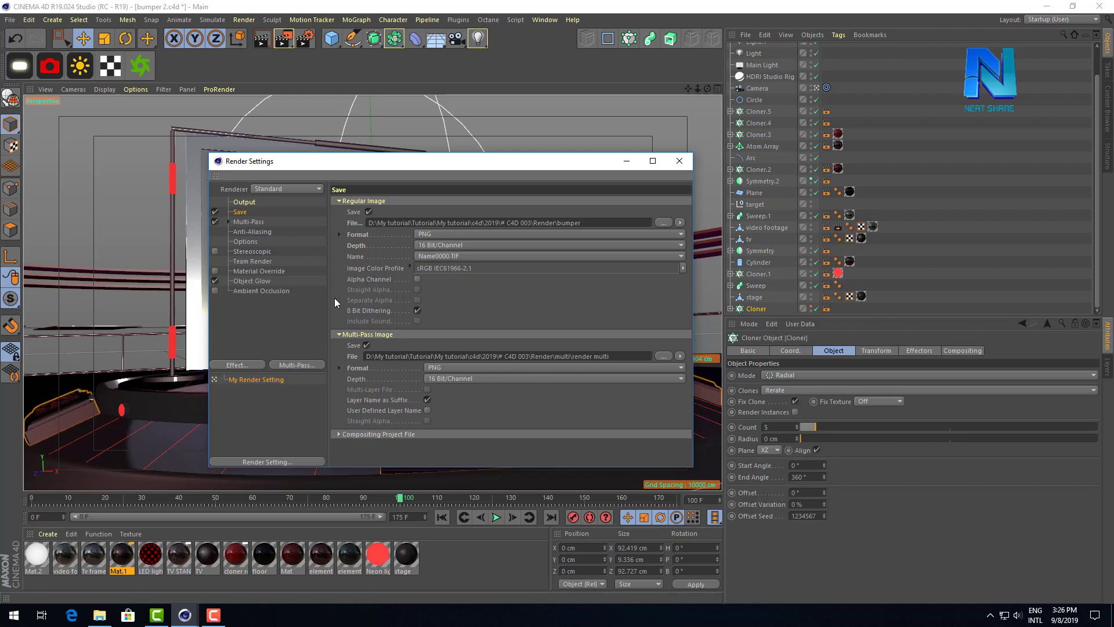
Step: Reveal the Compositing Project File options for After Effects, cancel the save, and close Render Settings
left_click(339, 201)
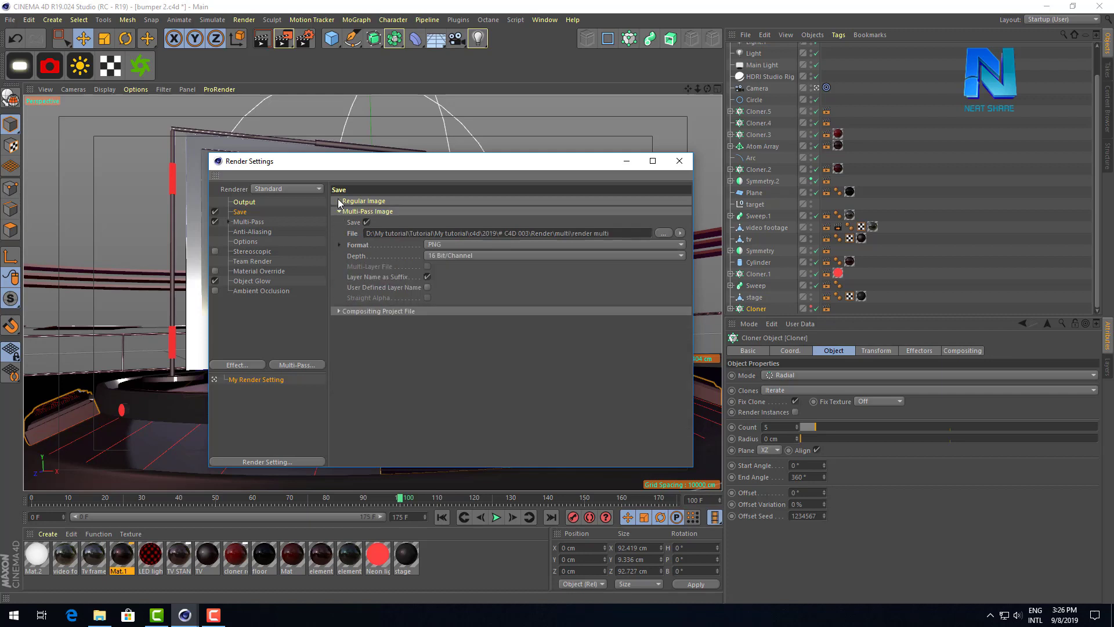
left_click(339, 312)
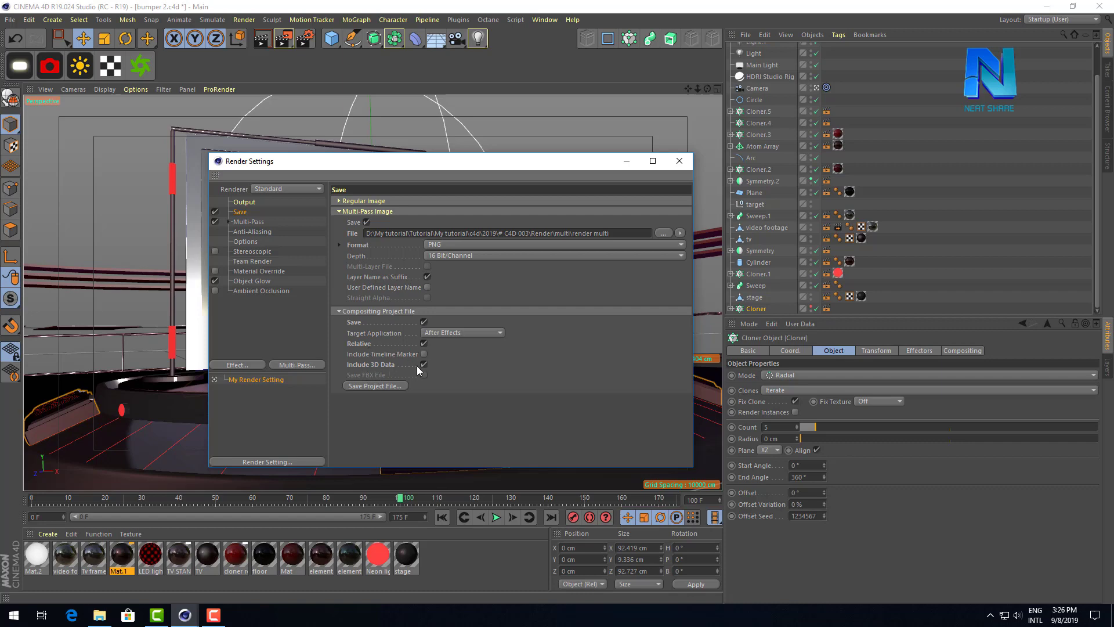
left_click(389, 385)
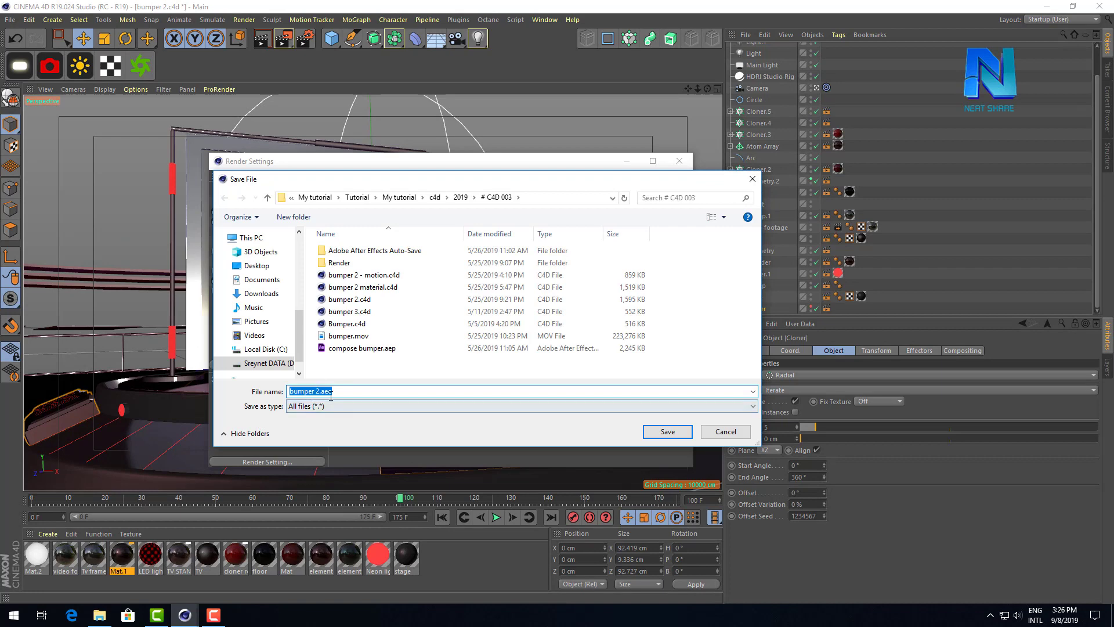
left_click(729, 437)
left_click(678, 163)
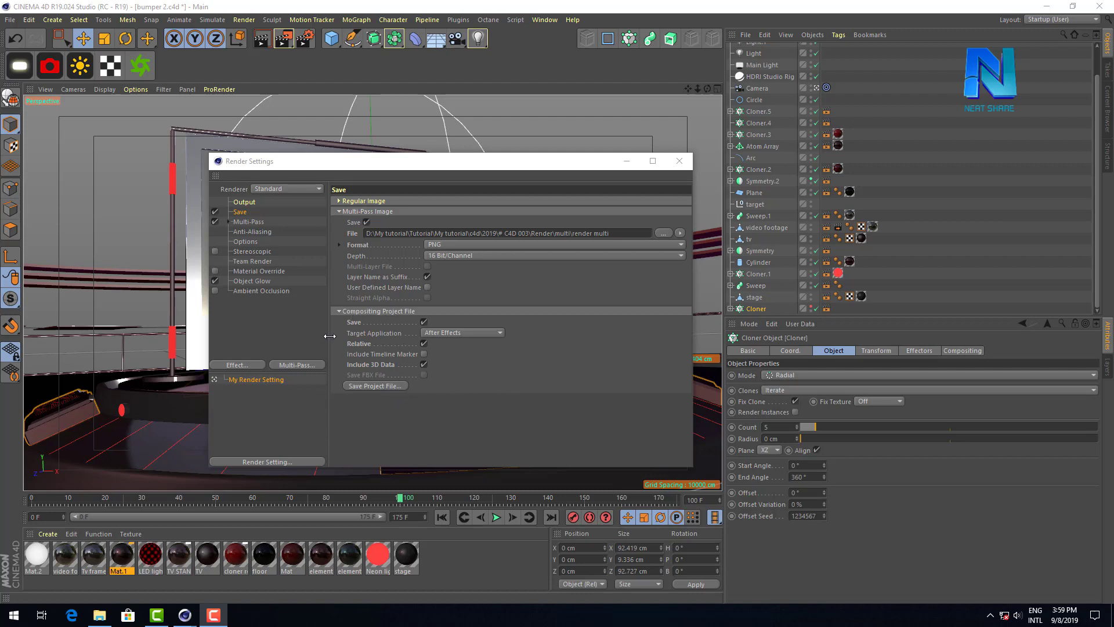
left_click(243, 202)
left_click(423, 346)
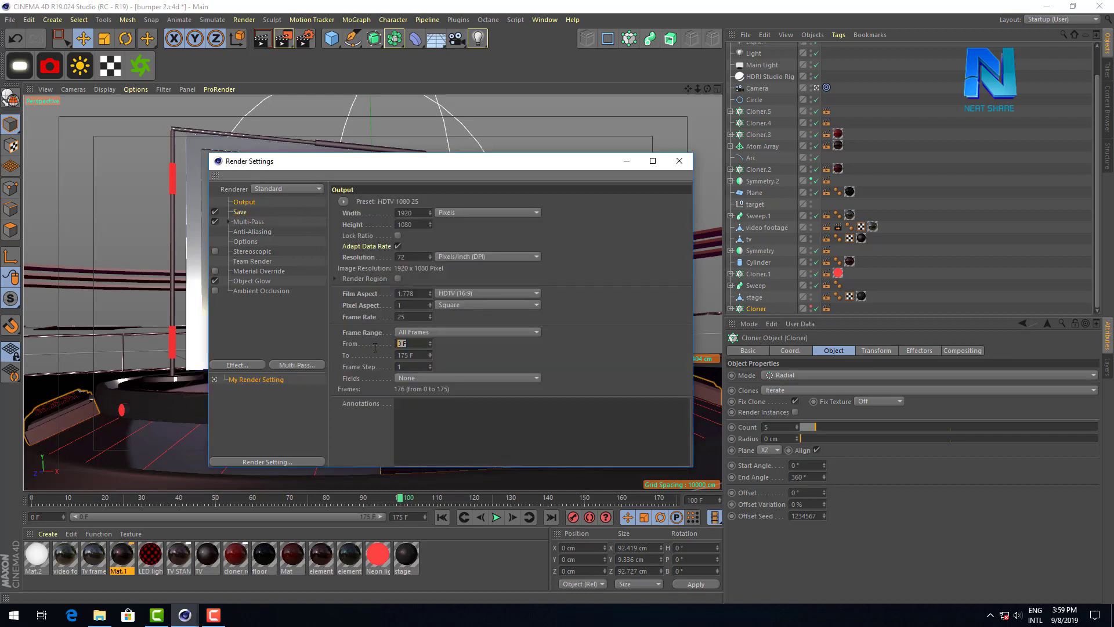
left_click(419, 354)
left_click(237, 206)
left_click(421, 347)
key("Tab")
left_click(235, 212)
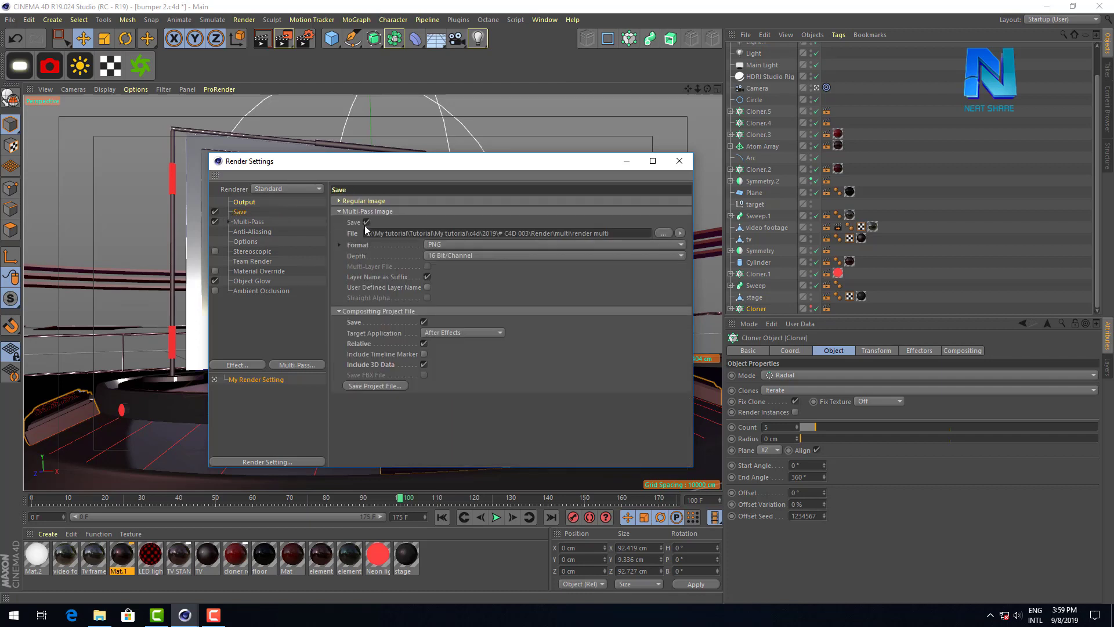
left_click(228, 221)
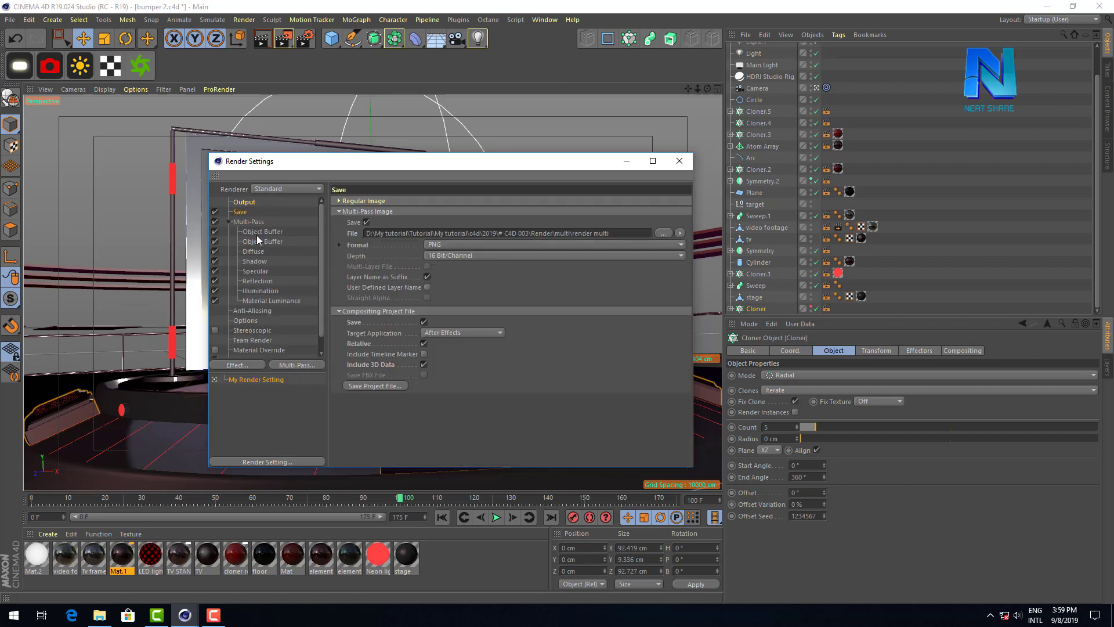
left_click(230, 221)
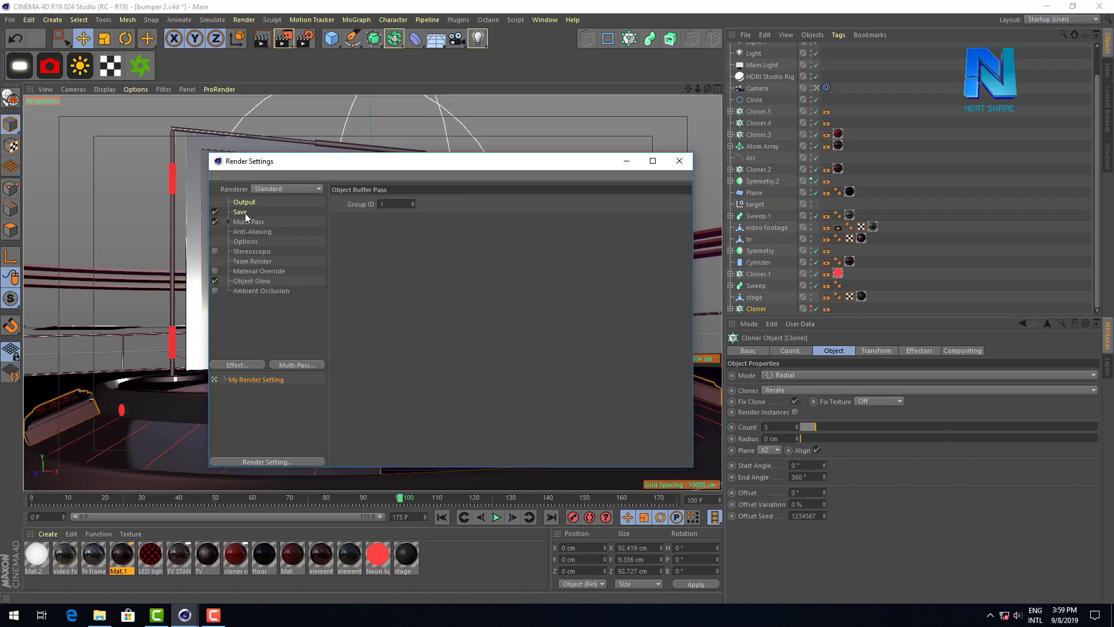
left_click(243, 212)
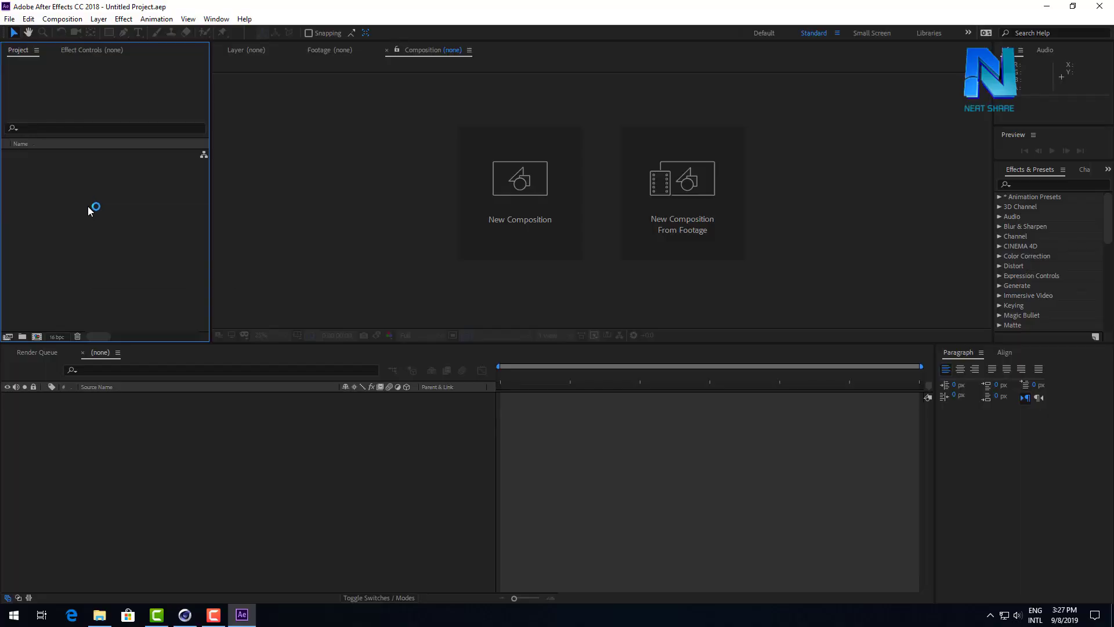
Step: Import the bumper 2.aec compositing project into After Effects
right_click(90, 207)
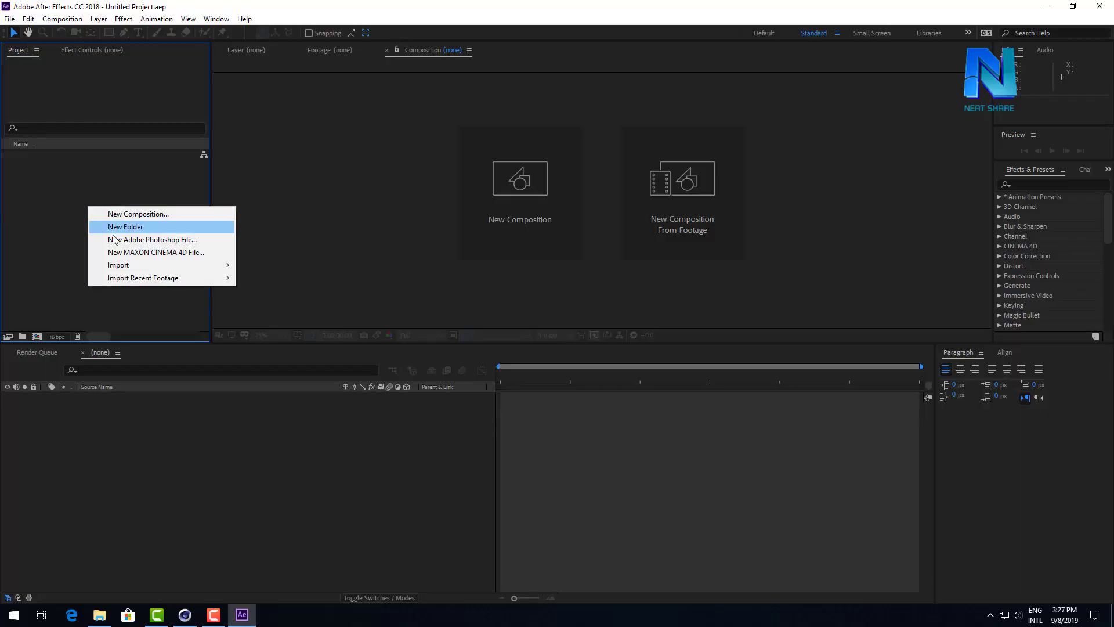
mouse_move(127, 271)
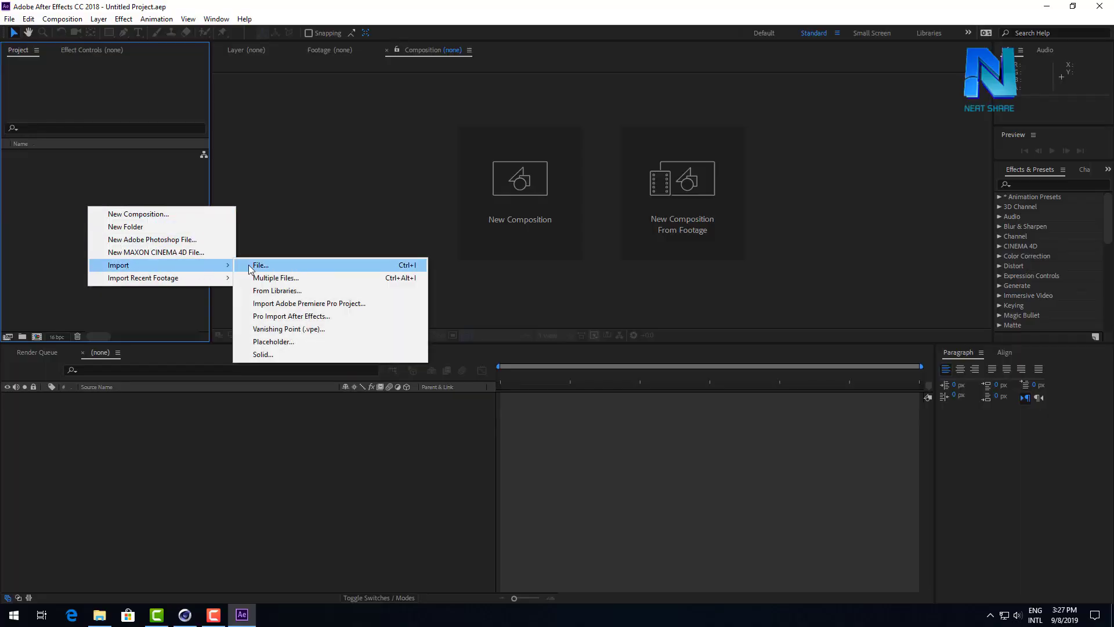
left_click(273, 264)
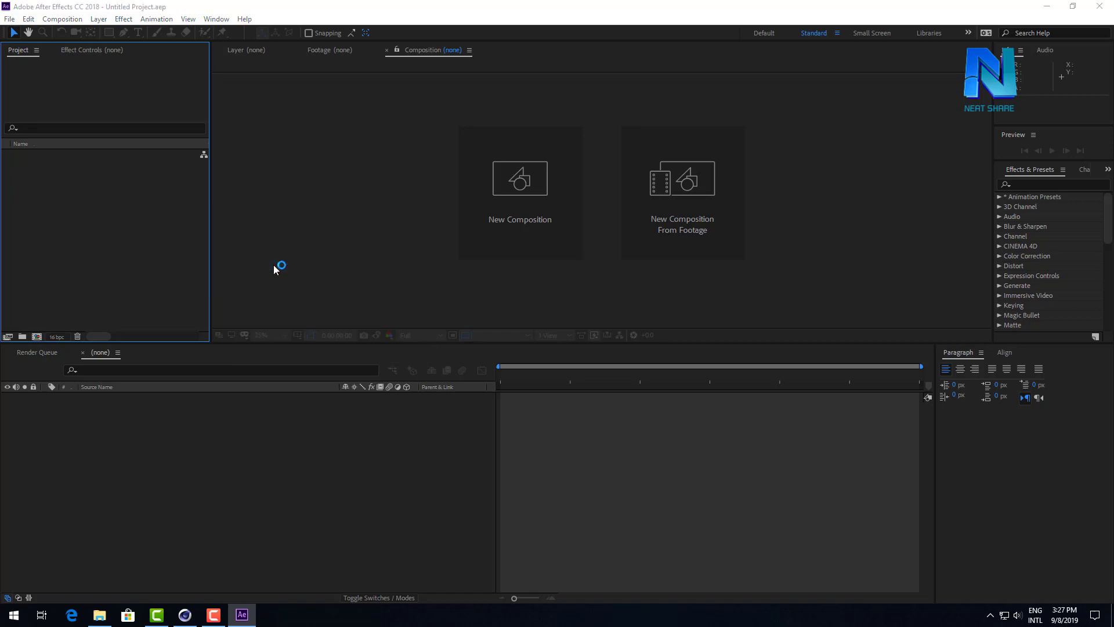
left_click(458, 398)
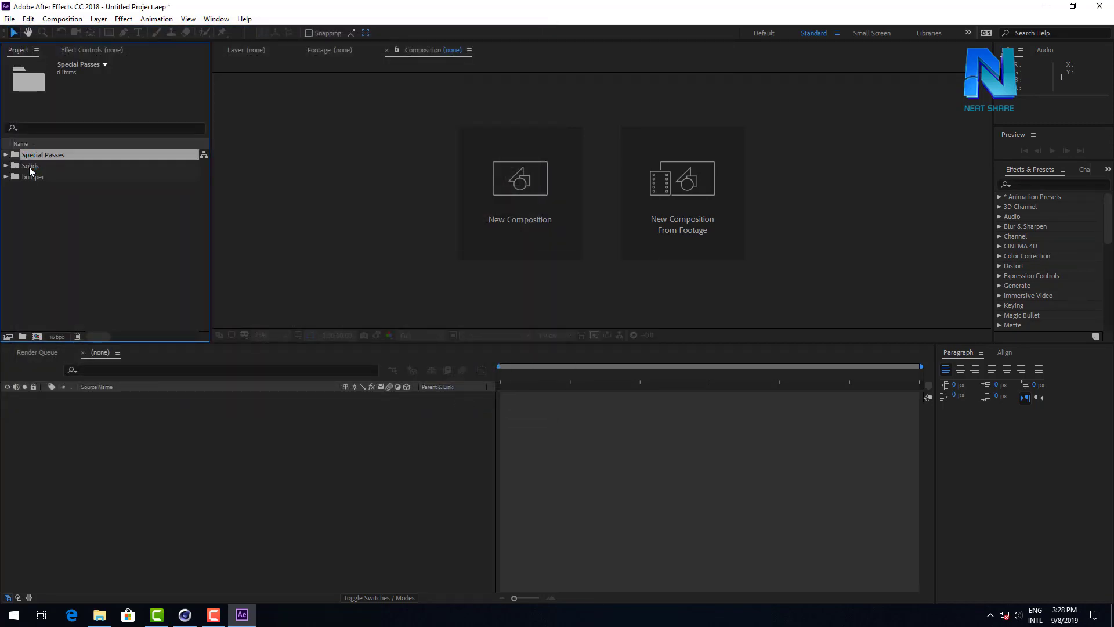
Step: Expand the Solids and bumper folders and open the bumper composition
left_click(25, 168)
left_click(6, 166)
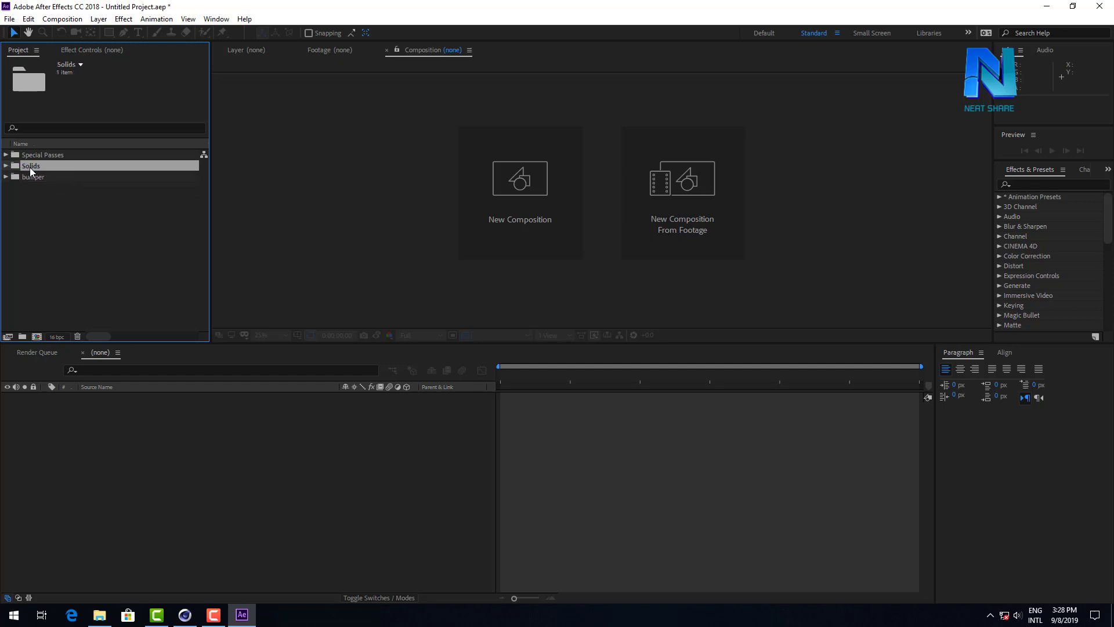
left_click(29, 177)
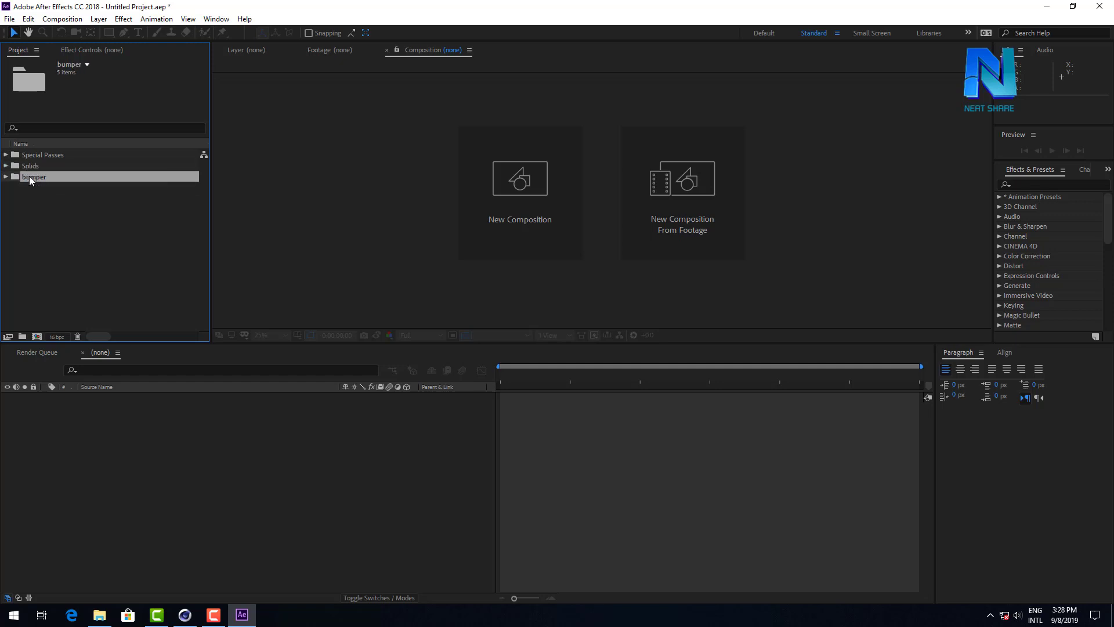
left_click(5, 177)
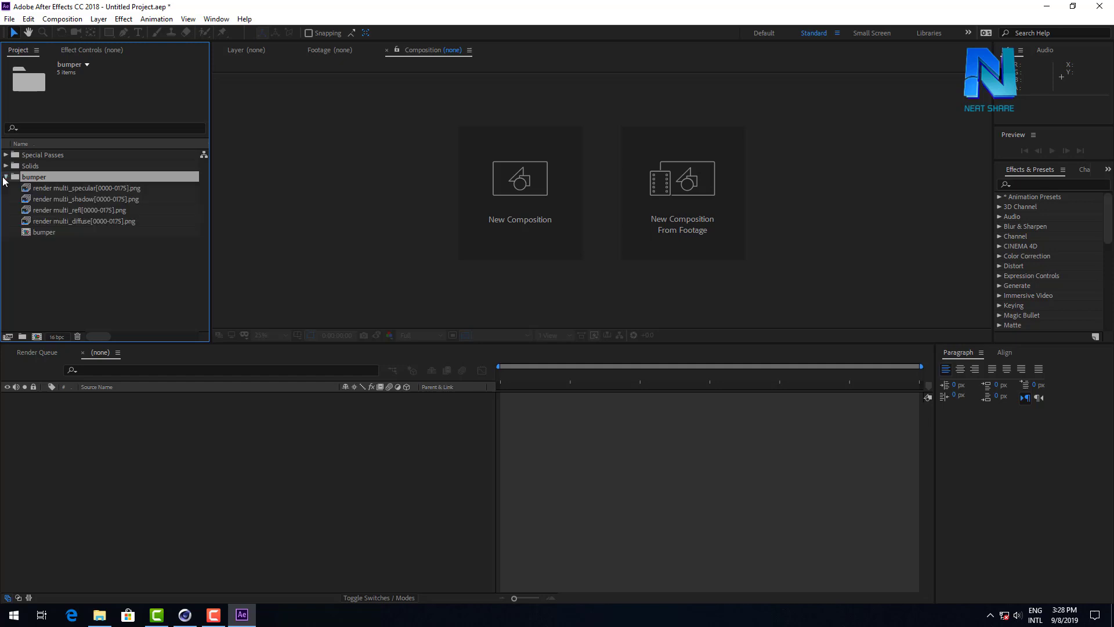
left_click(32, 231)
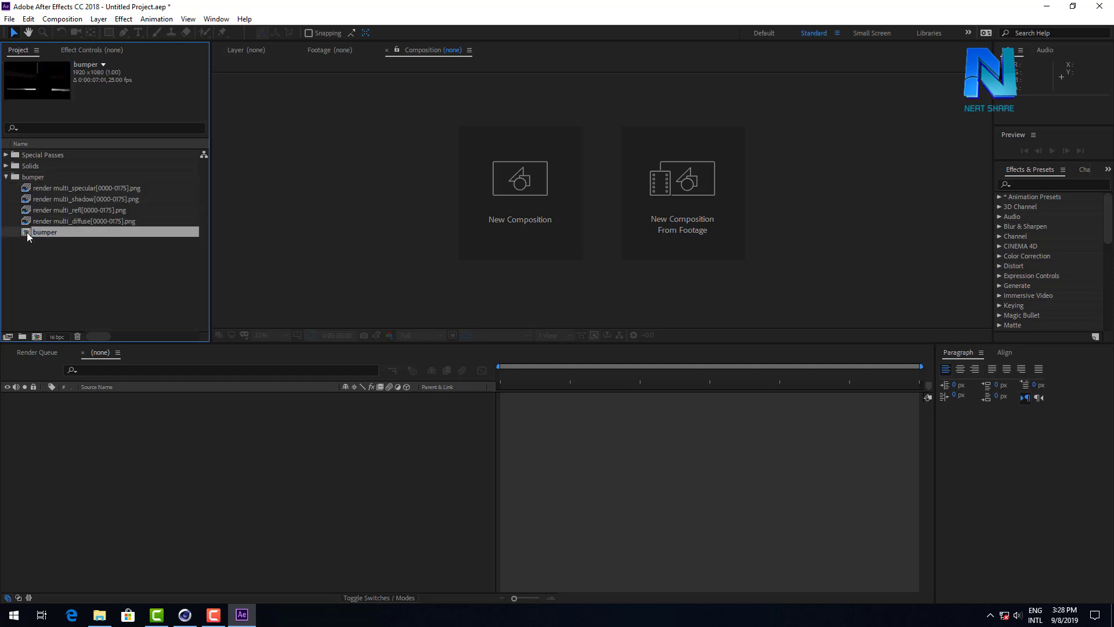
double_click(26, 232)
Step: Reveal the video footage layer's keyframes with U and inspect its Anchor Point, Position and Orientation keys
left_click(564, 379)
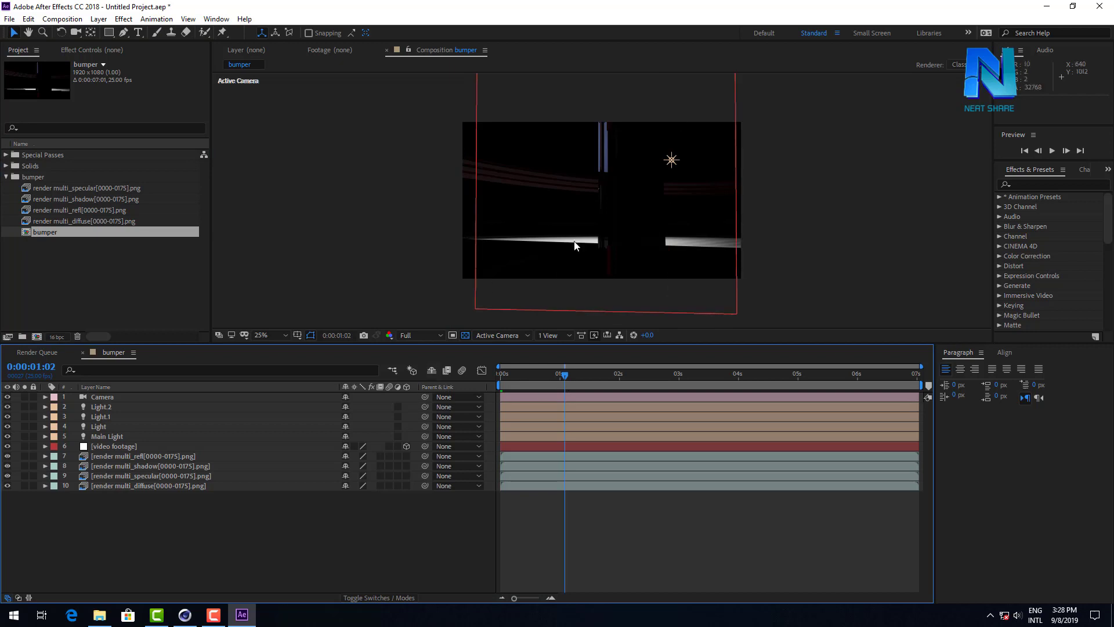
left_click(97, 448)
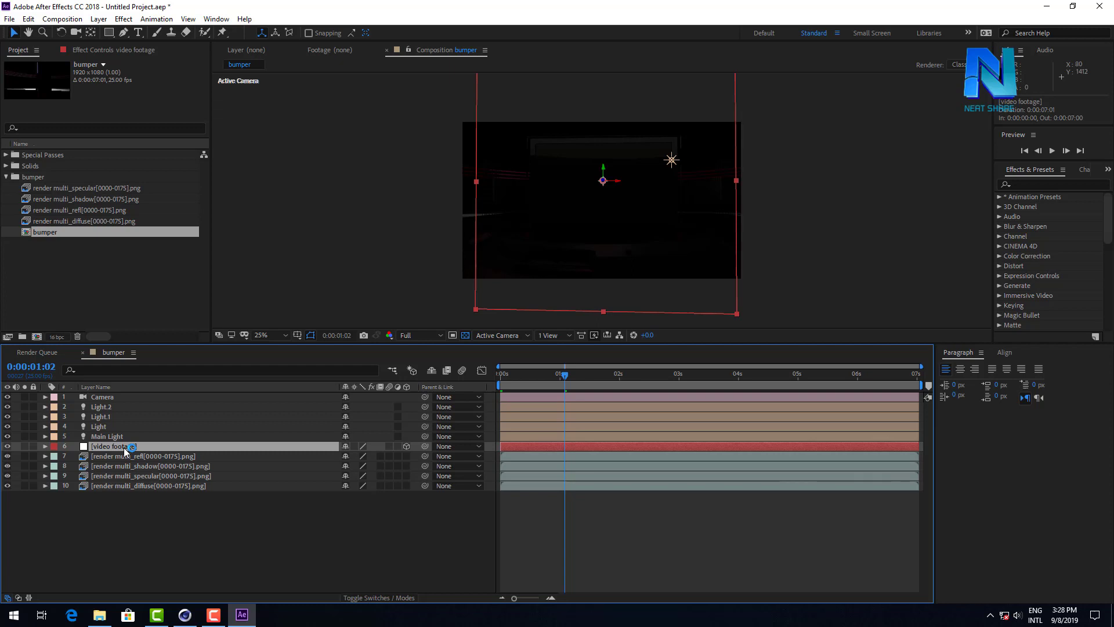
key("u")
left_click_drag(563, 374, 750, 399)
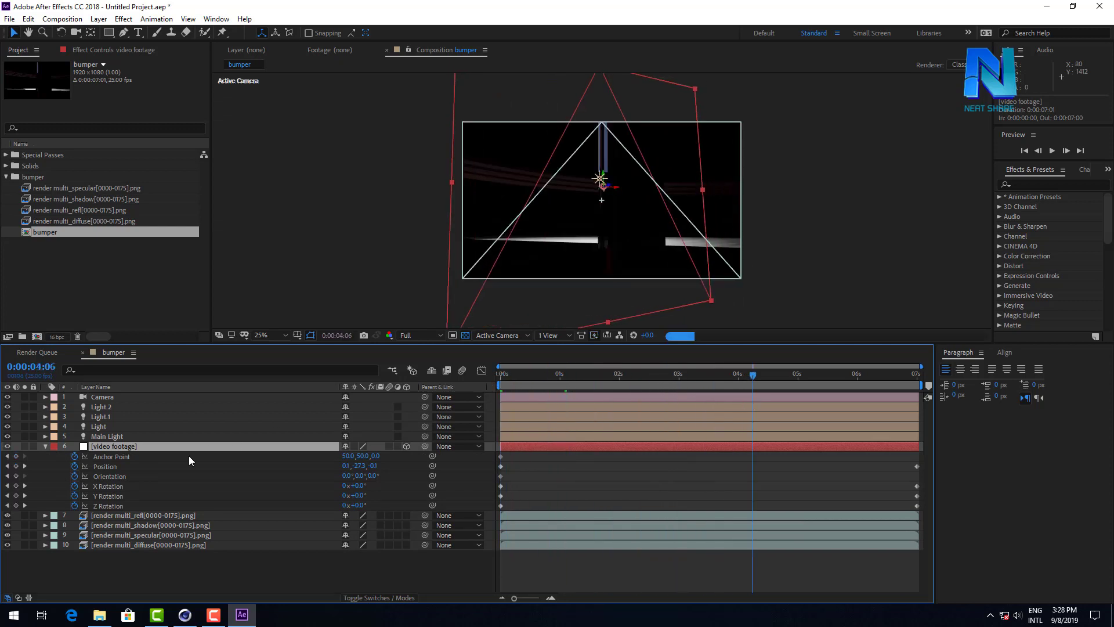
left_click(112, 457)
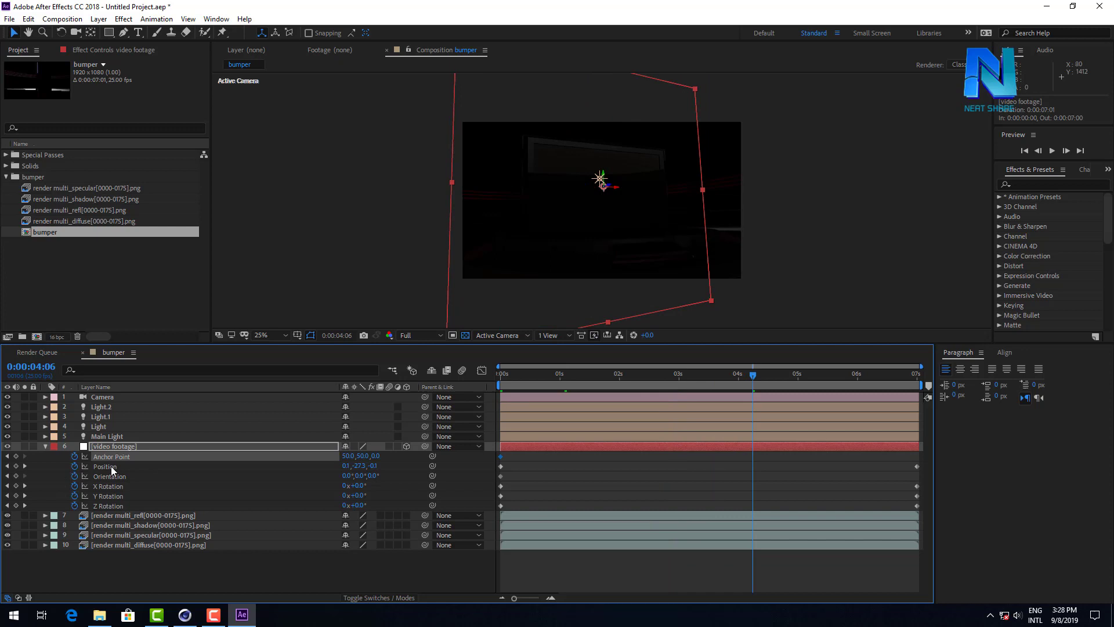
left_click(112, 466)
left_click(115, 477)
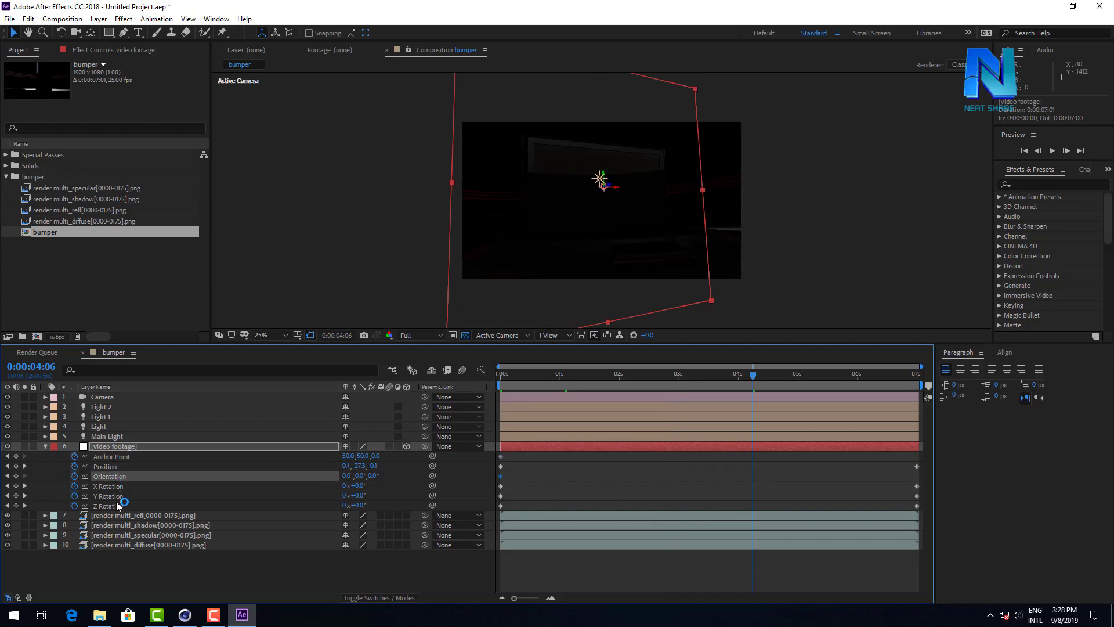
left_click_drag(534, 381, 474, 391)
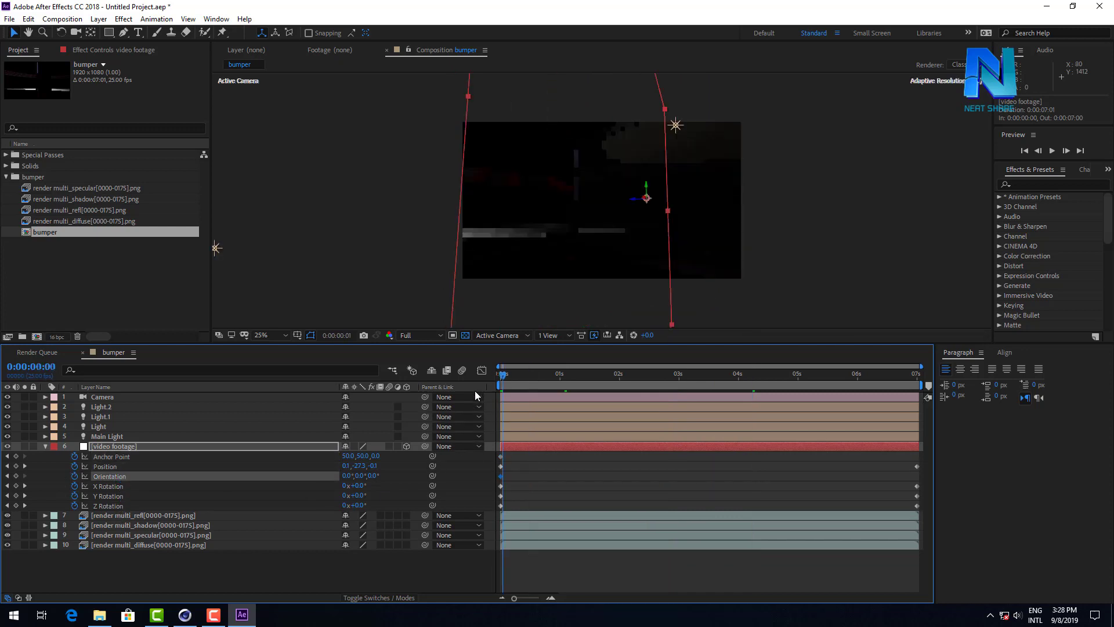
left_click(45, 446)
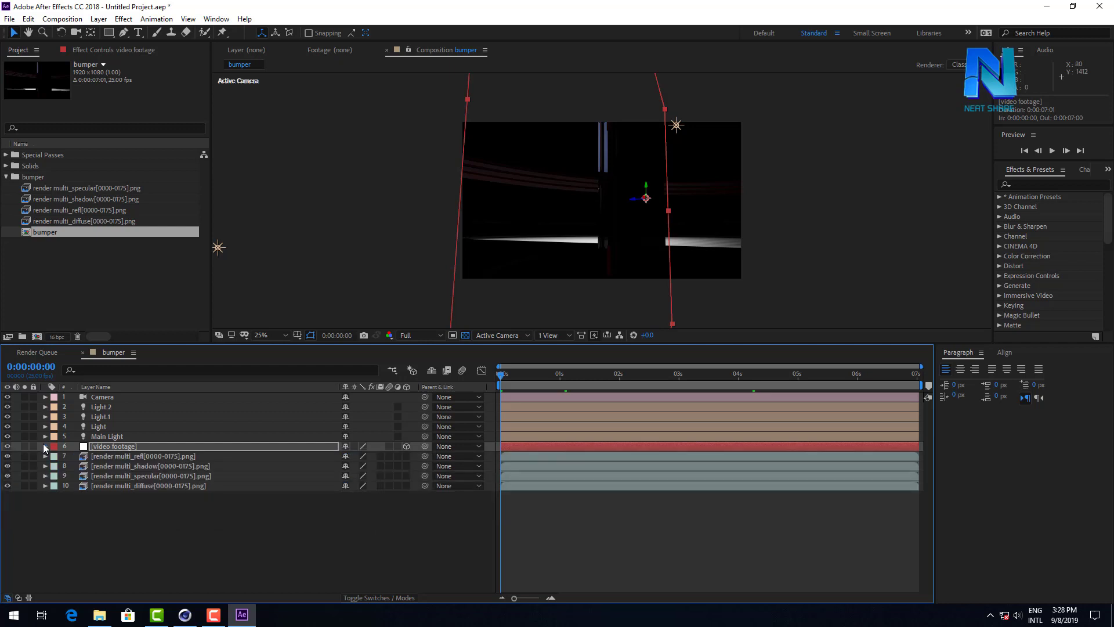
Step: Select the four render multi layers and inspect the render pass footage items in the project
left_click(182, 513)
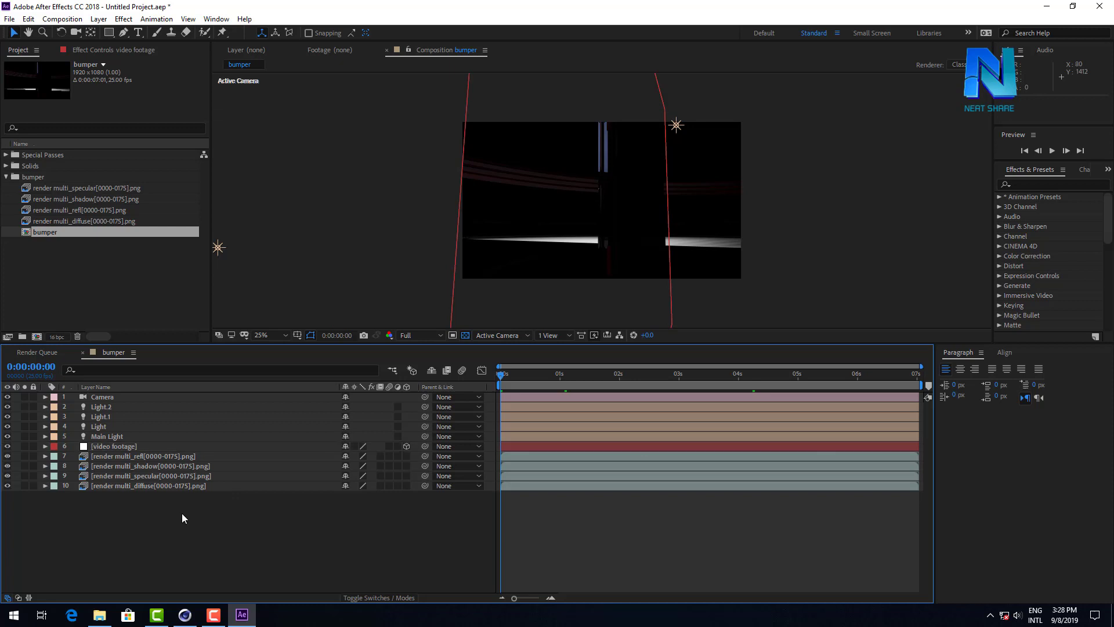
left_click(114, 462)
left_click(119, 458)
left_click(131, 485, "shift")
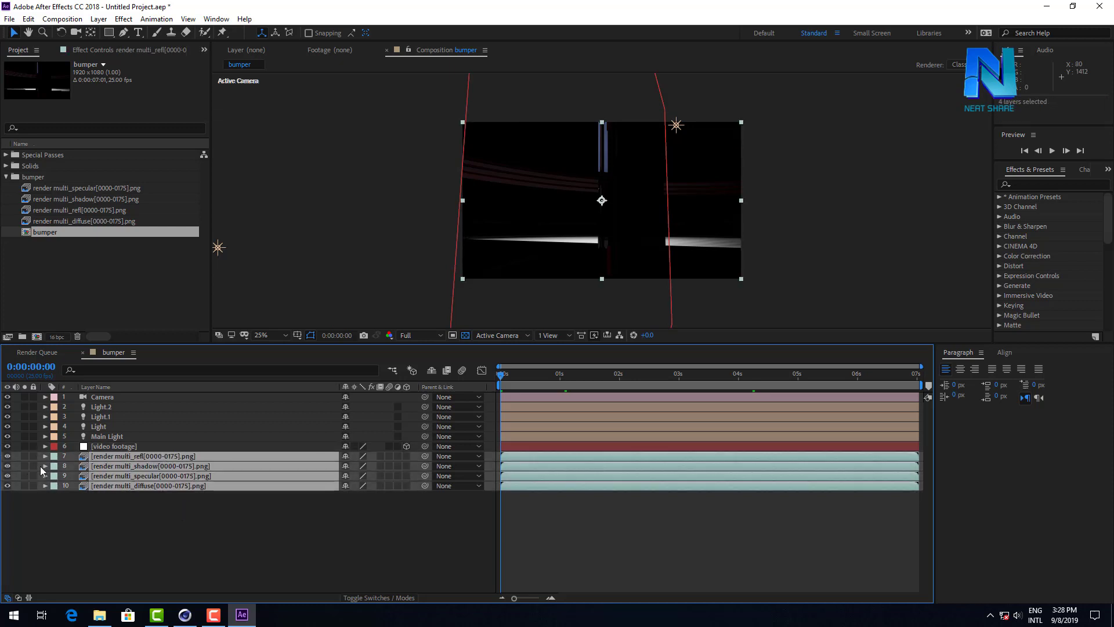
left_click(123, 447)
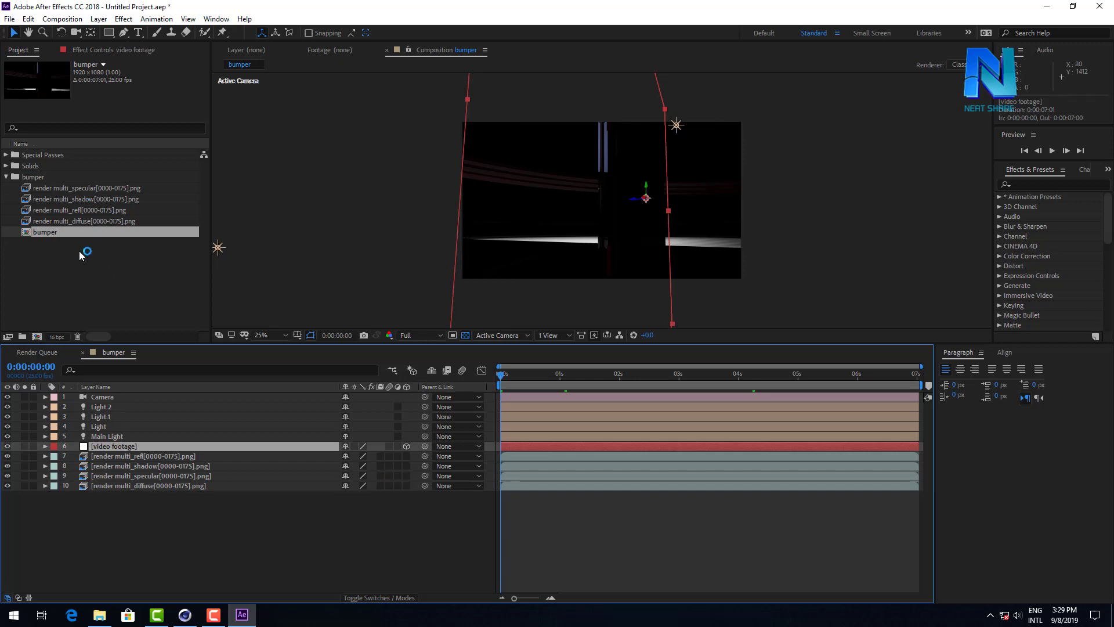
left_click(55, 221)
left_click(40, 199)
left_click(34, 189)
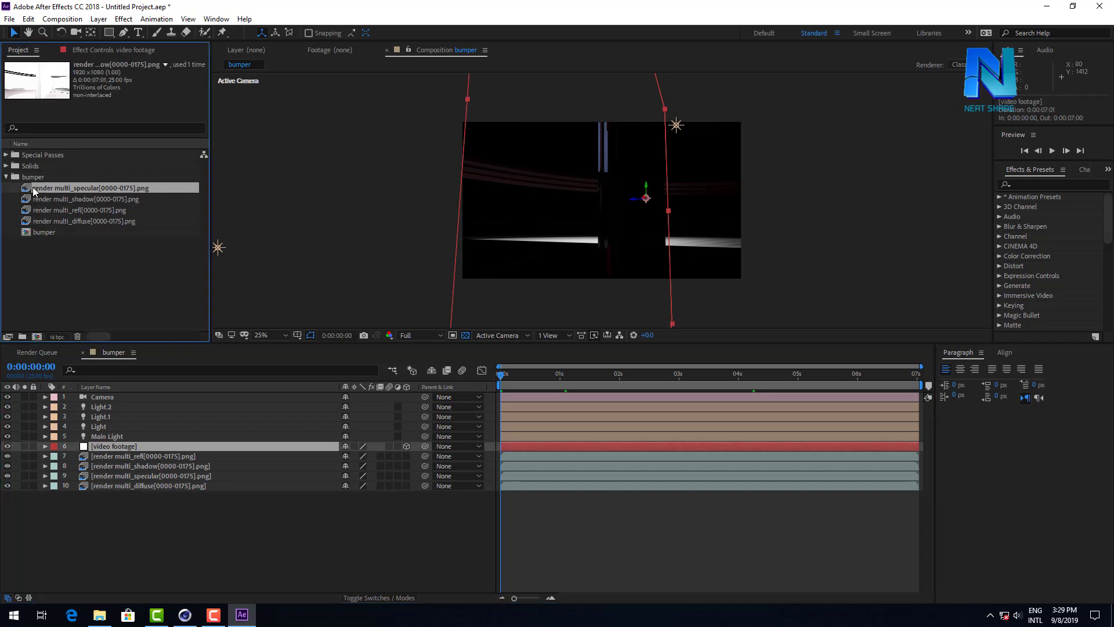
Step: Check the render multi layers, then expand Special Passes and pick bumper[0000-0175].png
left_click(124, 466)
left_click(136, 485)
left_click(138, 455)
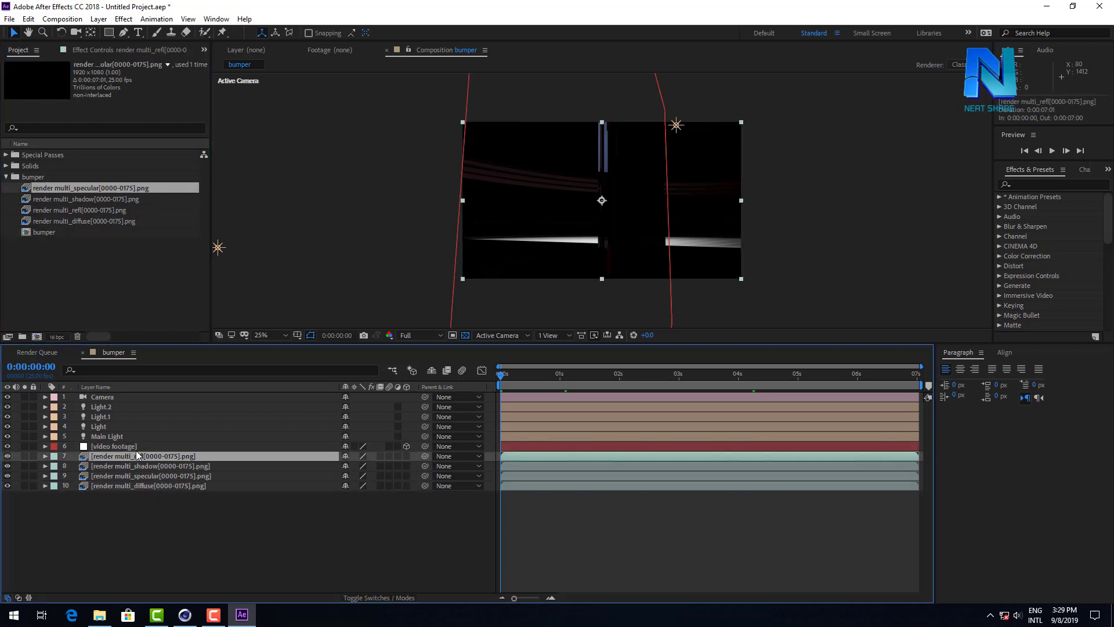
left_click(142, 522)
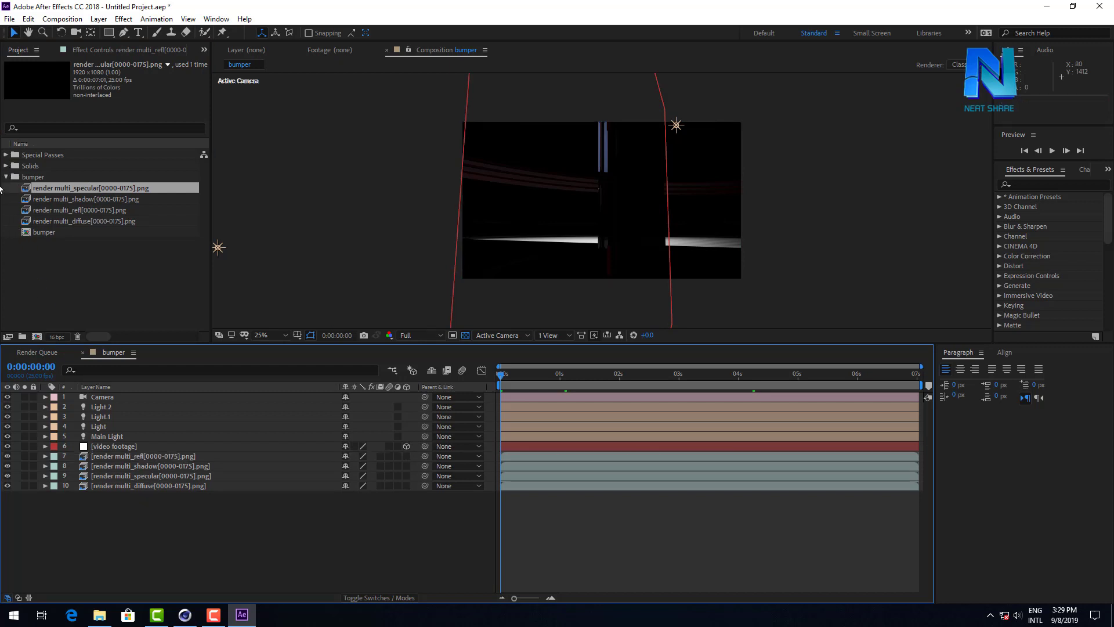
left_click(6, 176)
left_click(6, 155)
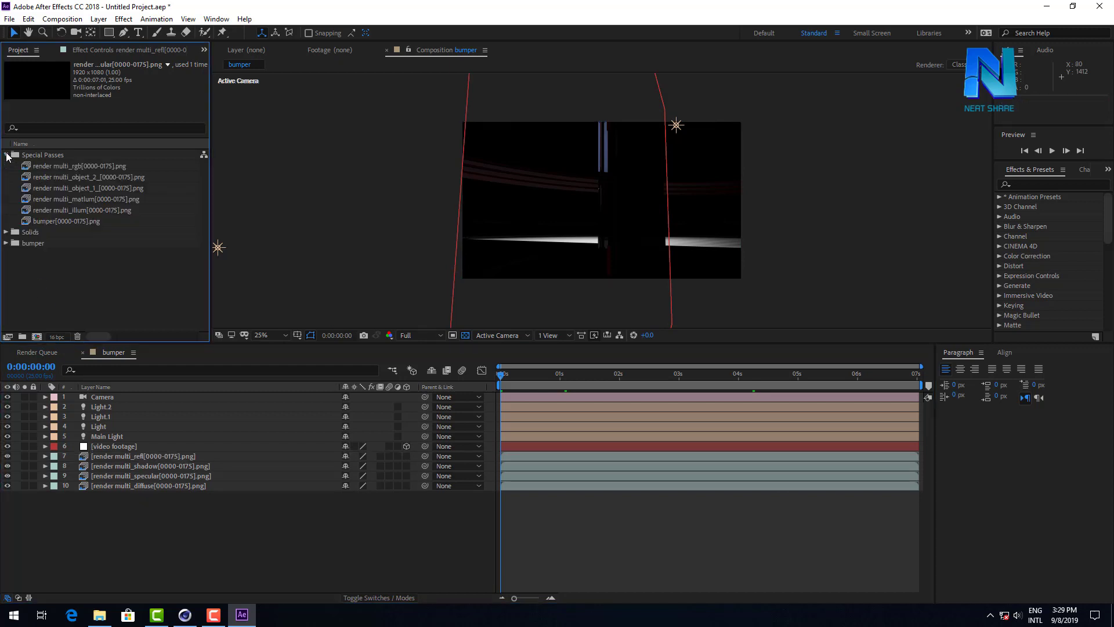
left_click(108, 209)
Step: Place bumper[0000-0175].png above render multi_refl and preview it soloed
left_click_drag(82, 221, 161, 458)
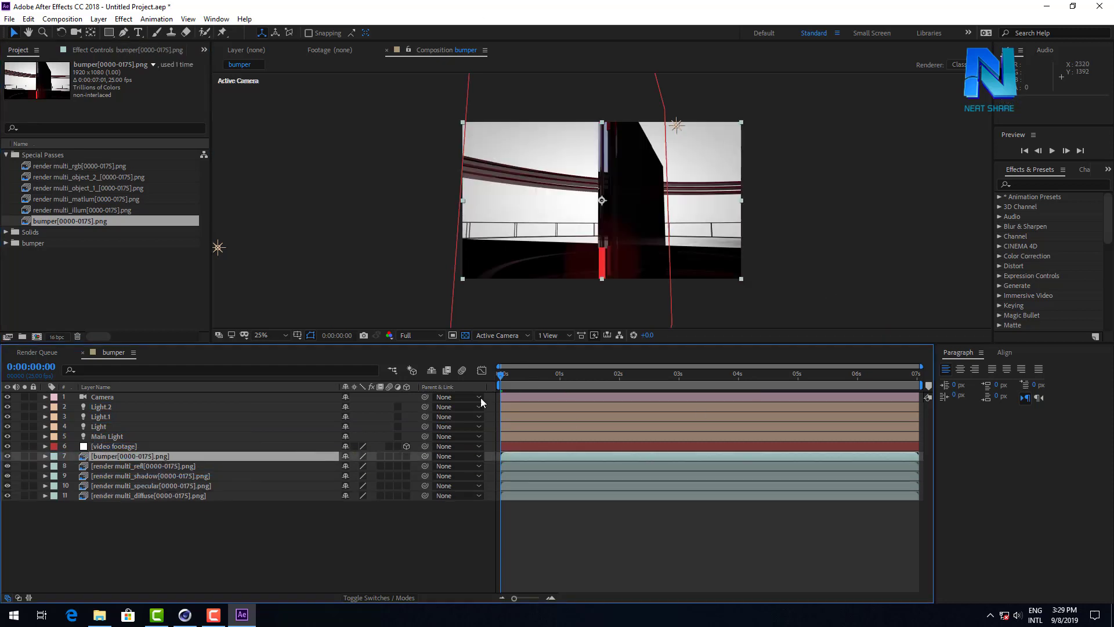
left_click(25, 456)
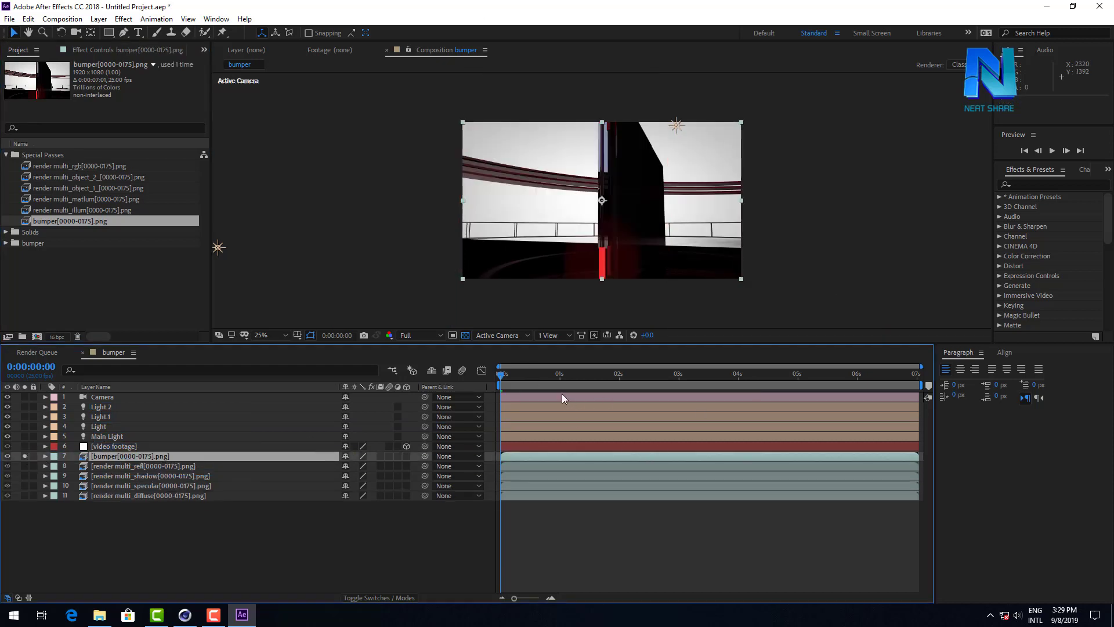
left_click_drag(563, 374, 500, 374)
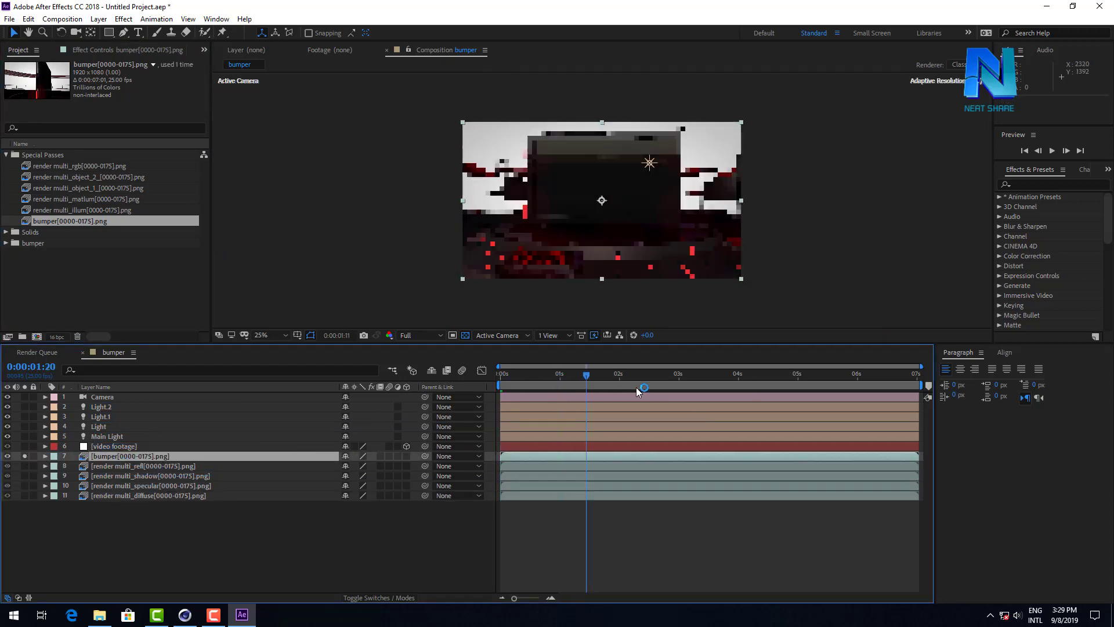
left_click(86, 580)
Step: Duplicate the video footage layer with Ctrl+D at frame 0:00:03:04
left_click(115, 447)
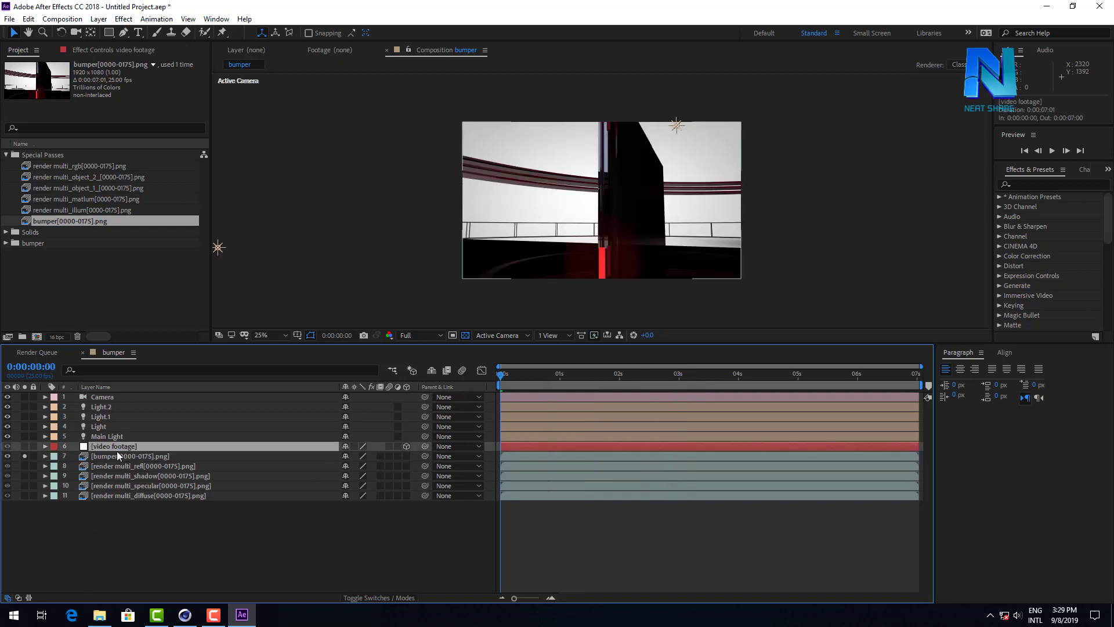
left_click(617, 374)
left_click_drag(675, 380, 687, 379)
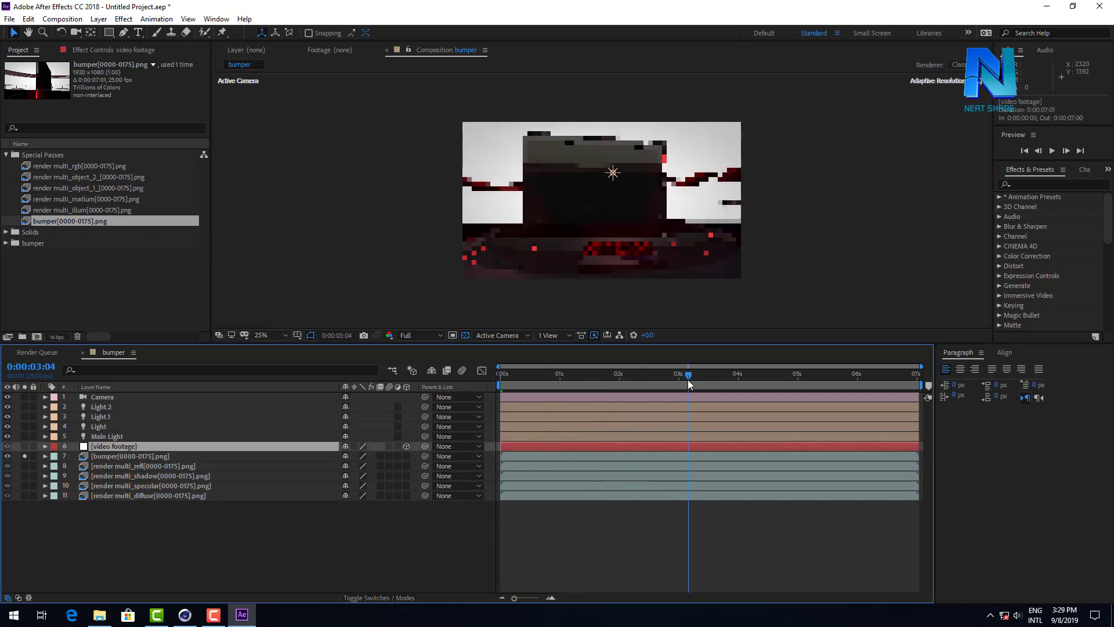
left_click(110, 525)
left_click(92, 447)
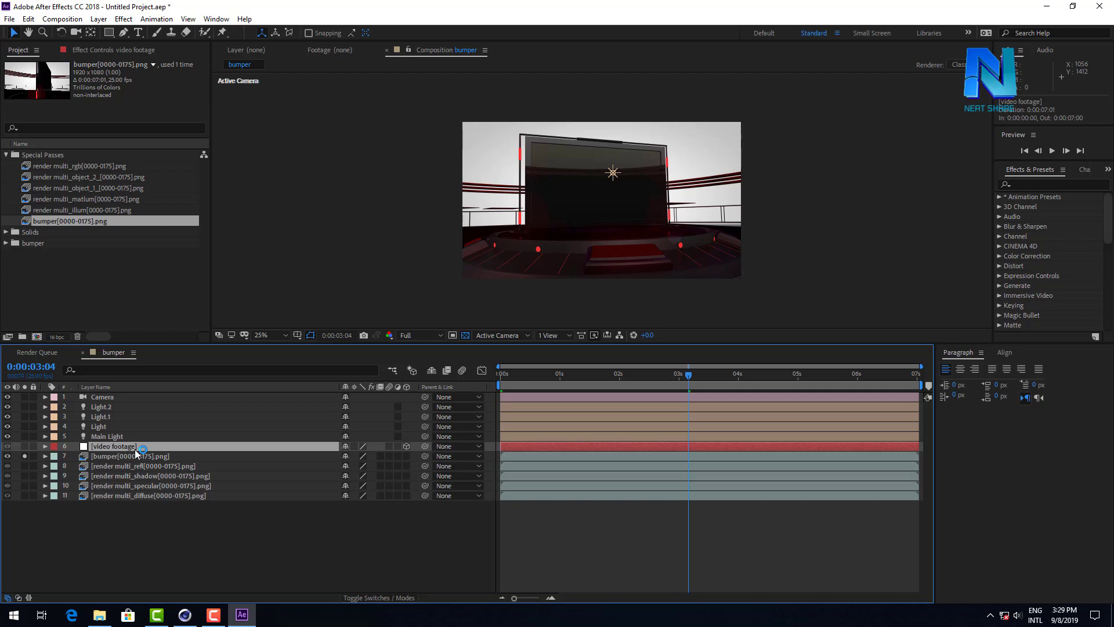
key("ctrl+d")
left_click(120, 457)
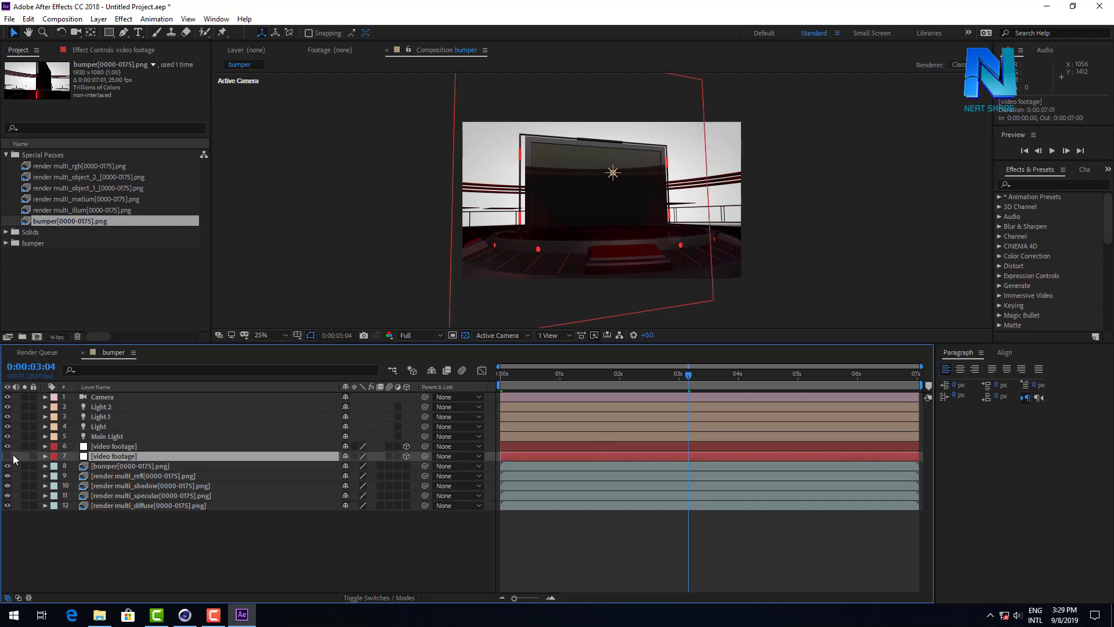
Step: Turn off visibility of the four render multi layers (layers 9–12)
left_click(113, 475)
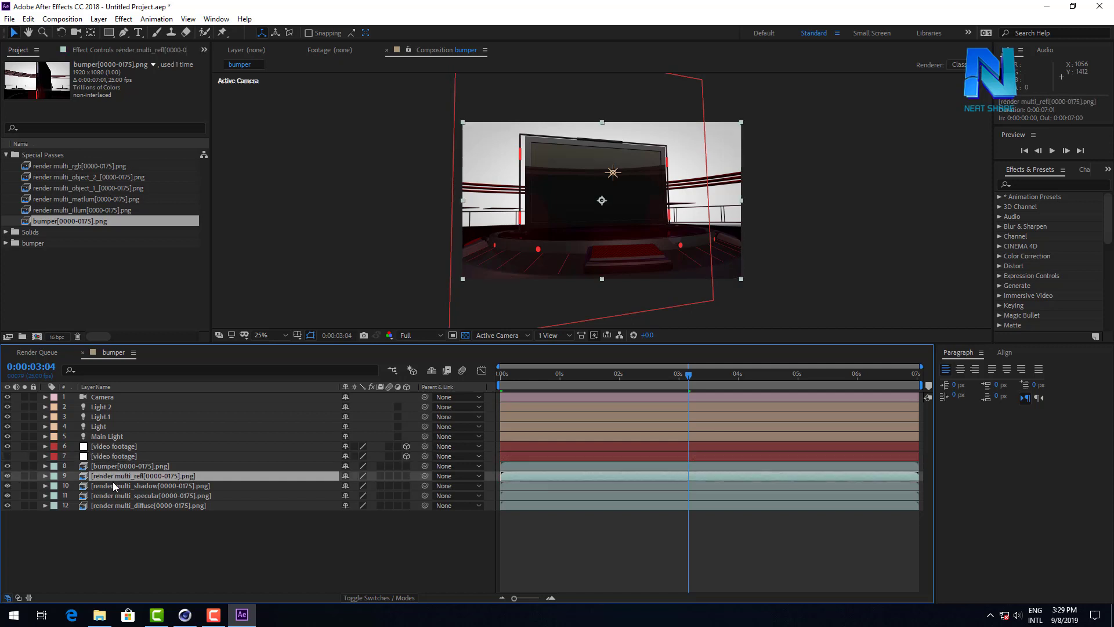
left_click(116, 505, "shift")
left_click_drag(7, 475, 7, 505)
left_click(127, 466)
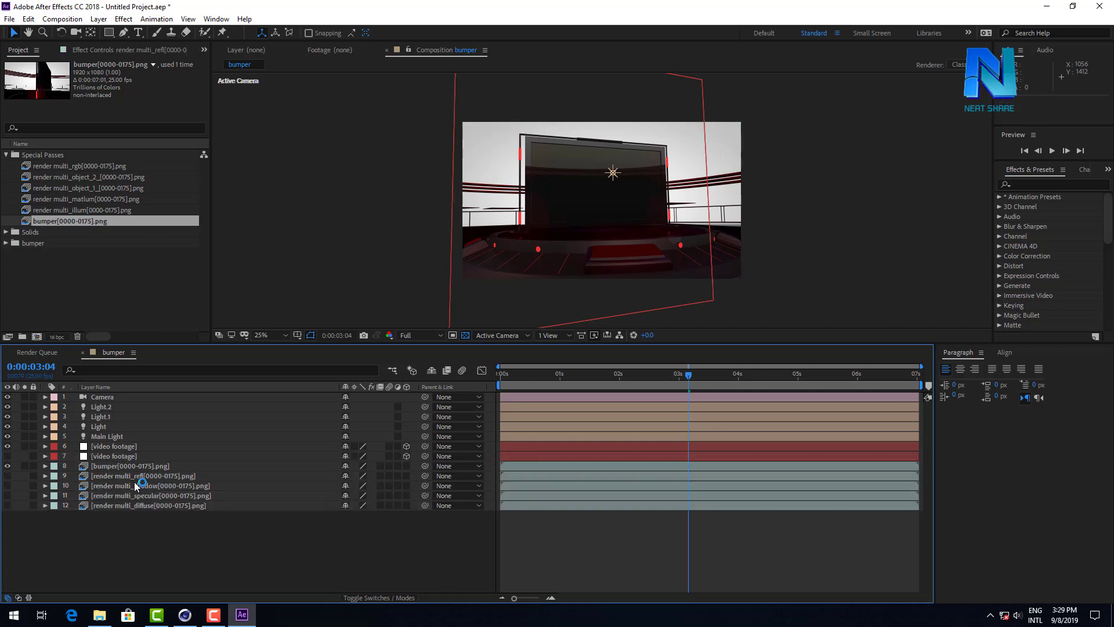
left_click(116, 308)
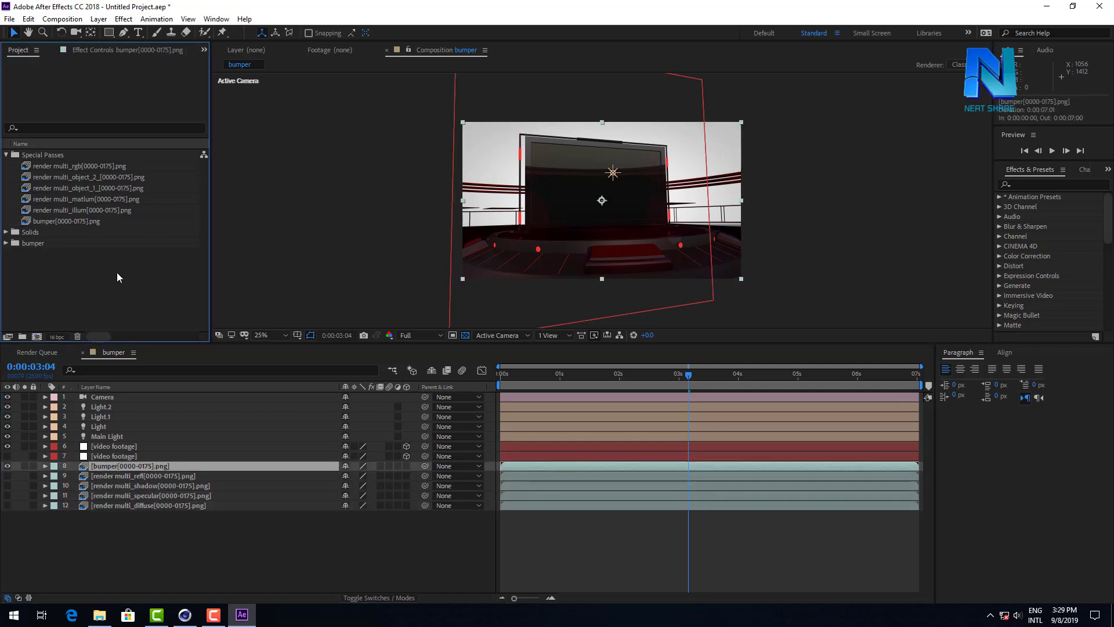
Step: Create a new composition named 'video replace'
left_click(62, 18)
left_click(86, 32)
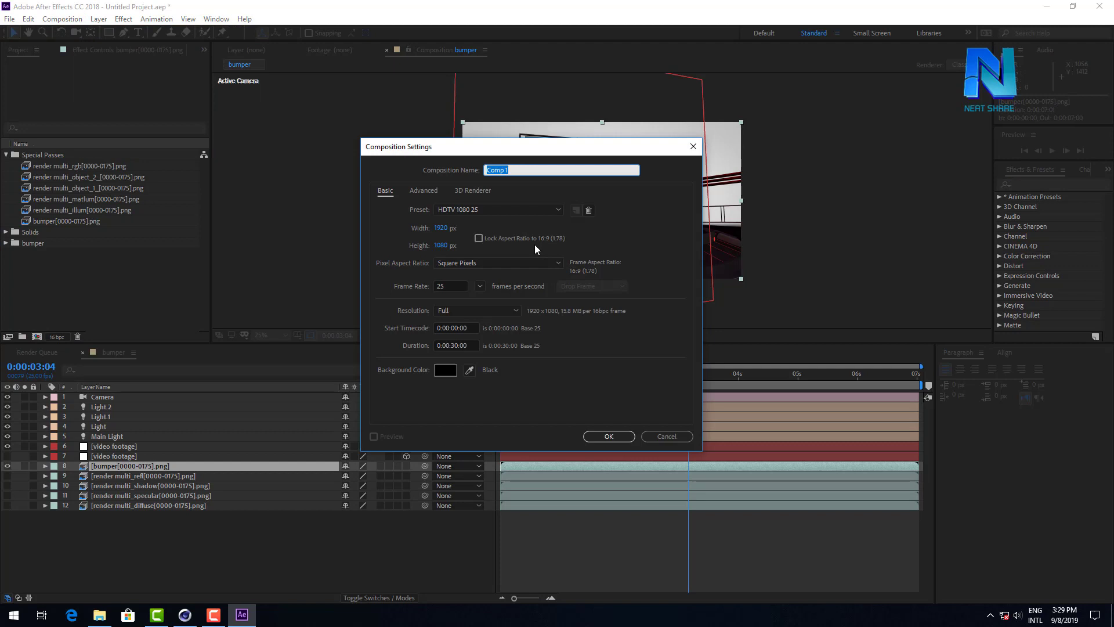
type("video rep")
type("lace")
left_click(626, 436)
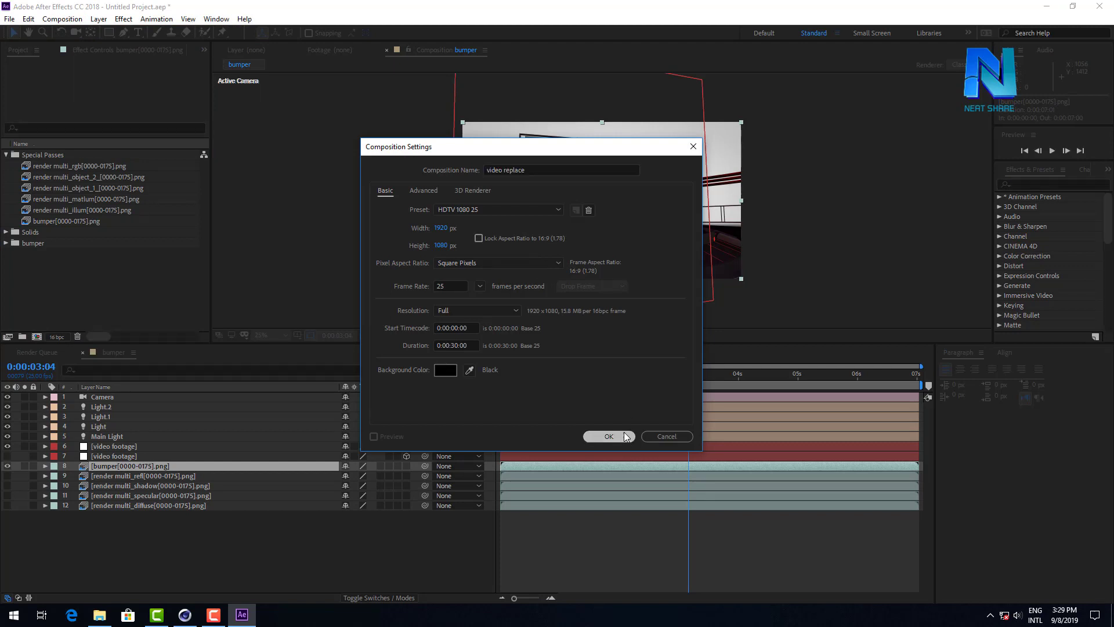
Step: Import Neat share.mov, place it in the video replace comp, and return to the bumper comp
right_click(68, 290)
mouse_move(116, 353)
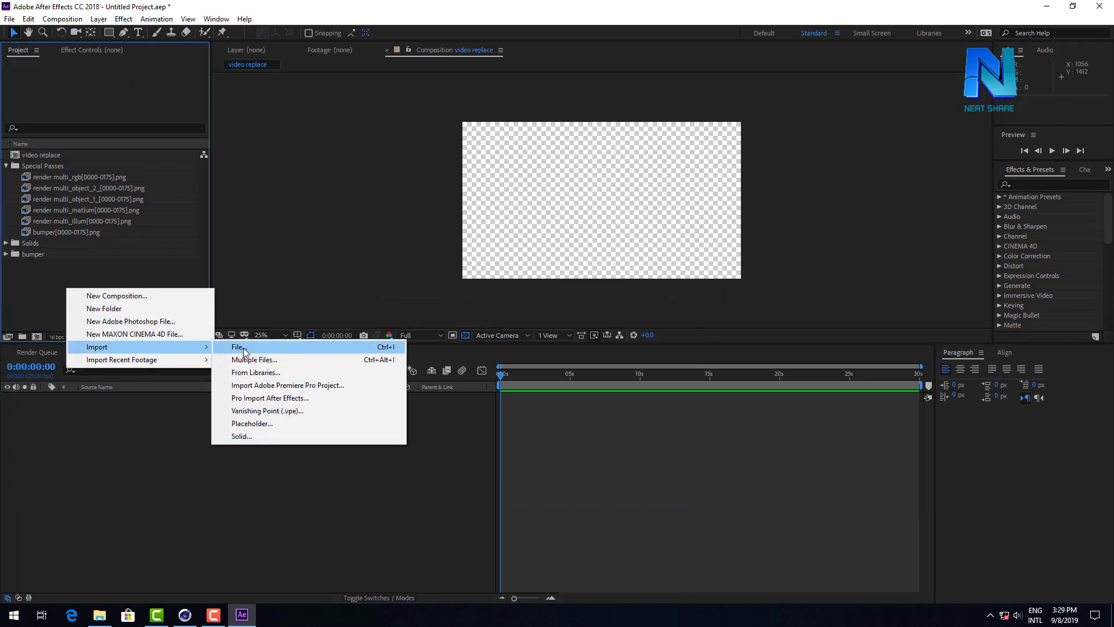
left_click(243, 347)
left_click_drag(61, 256, 169, 443)
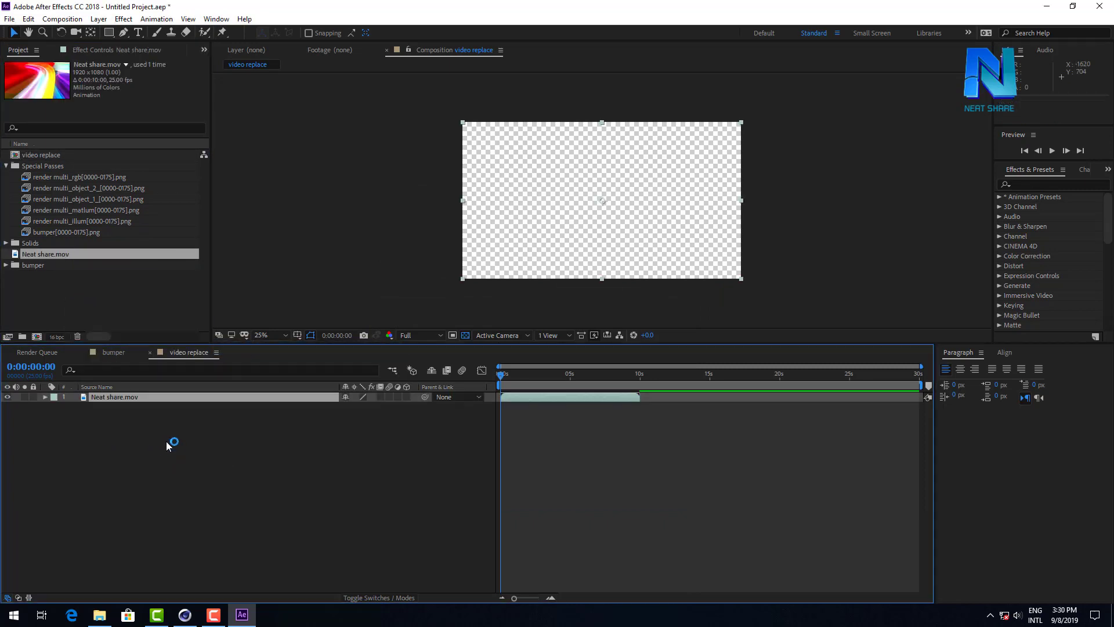
left_click_drag(565, 378, 590, 379)
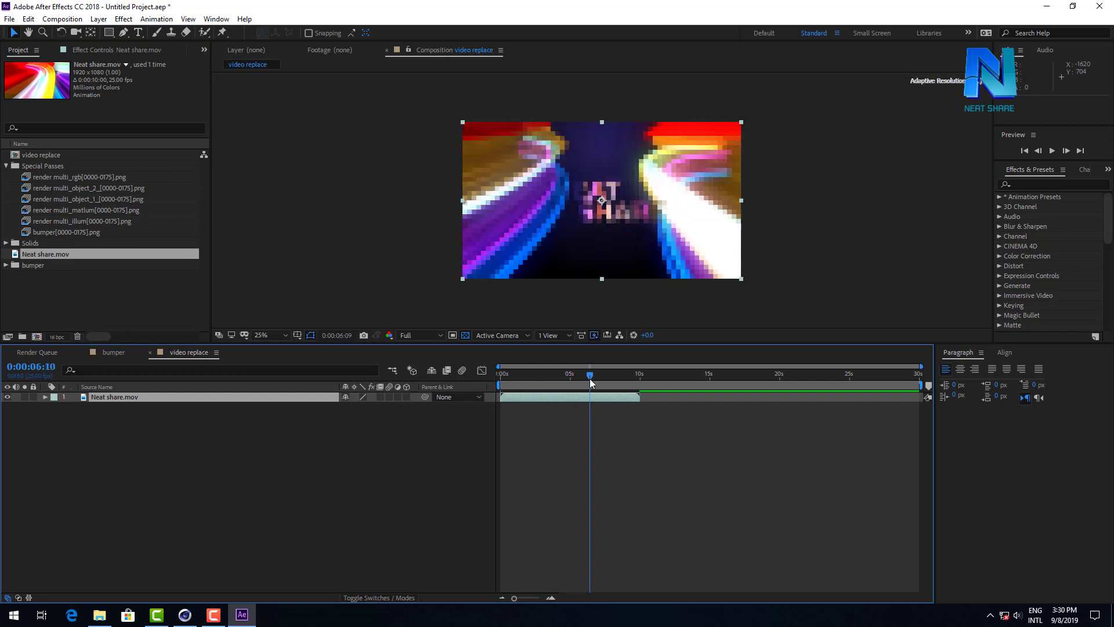
left_click(111, 354)
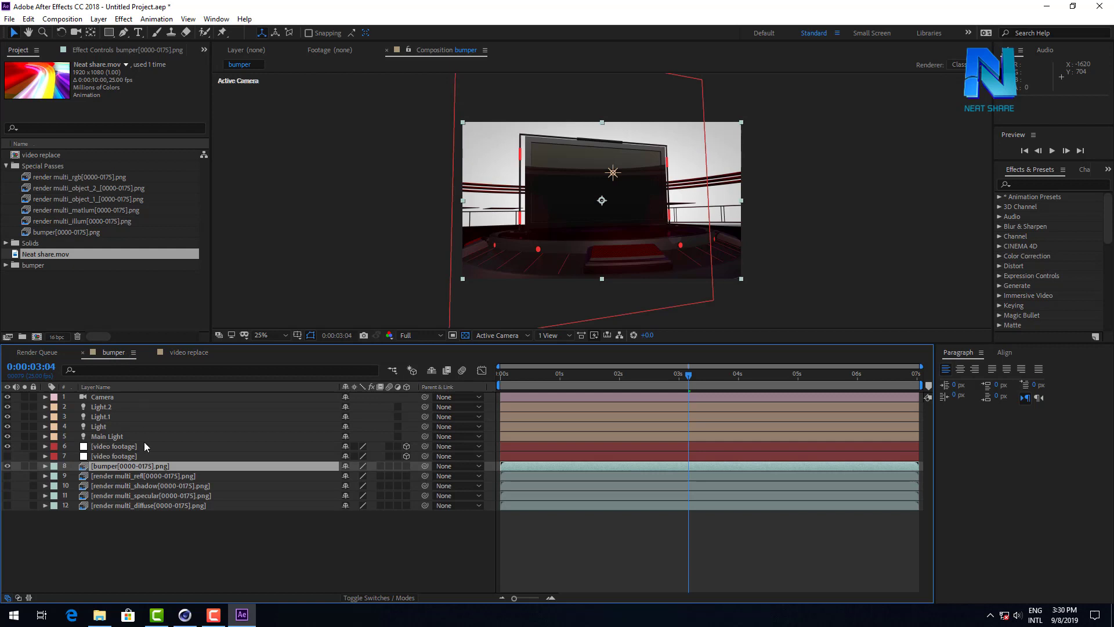
Step: Replace layer 6's video footage source with the video replace composition
left_click(165, 554)
left_click(120, 446)
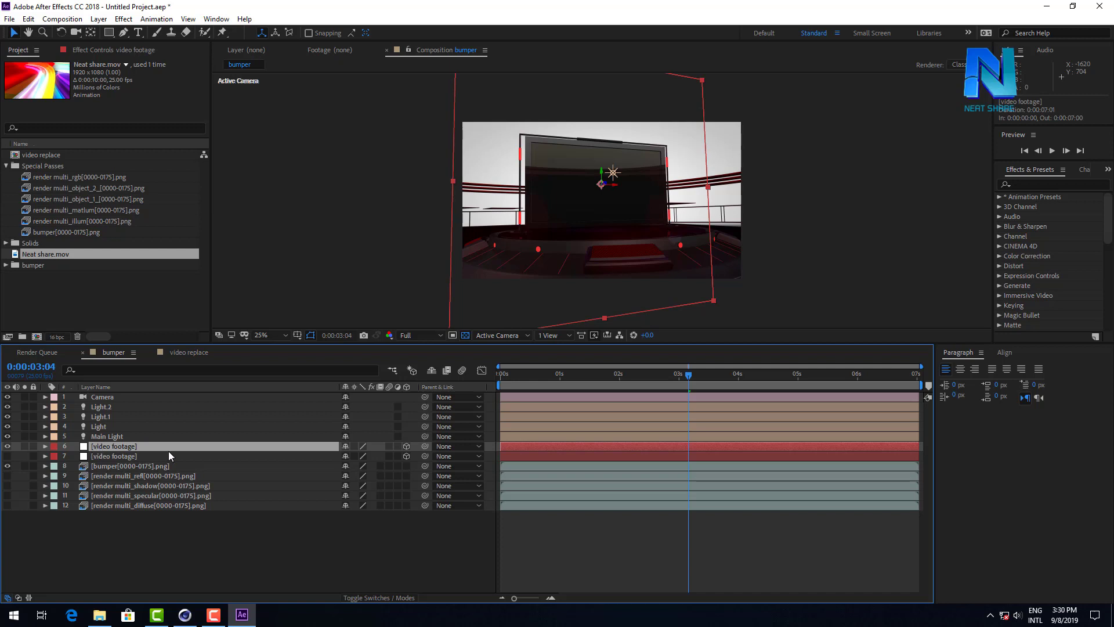
left_click(45, 155)
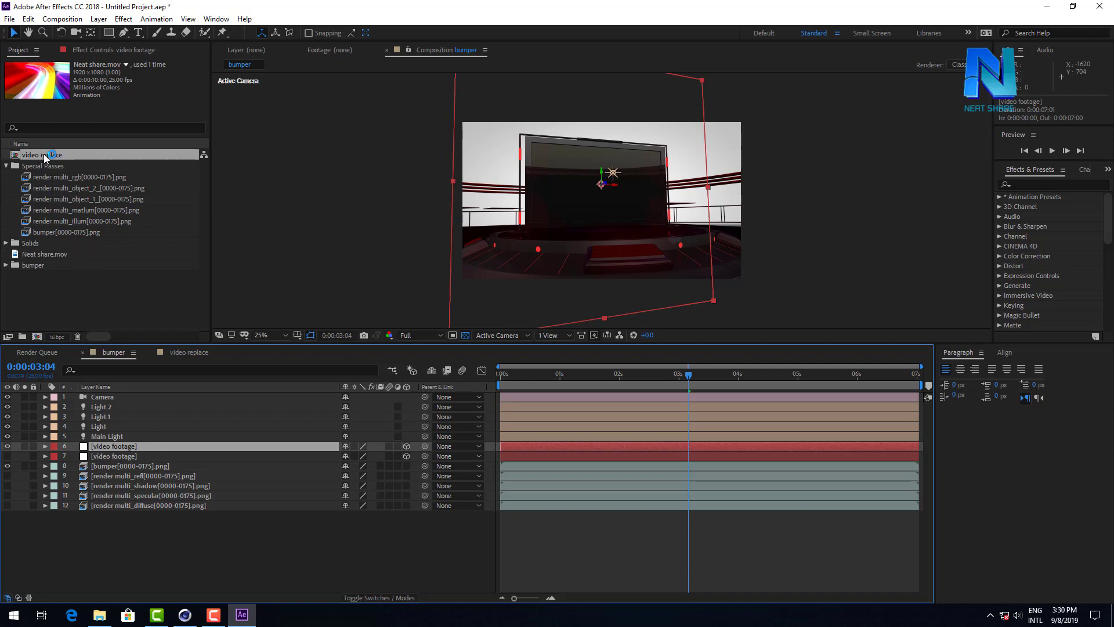
left_click_drag(45, 157, 124, 447)
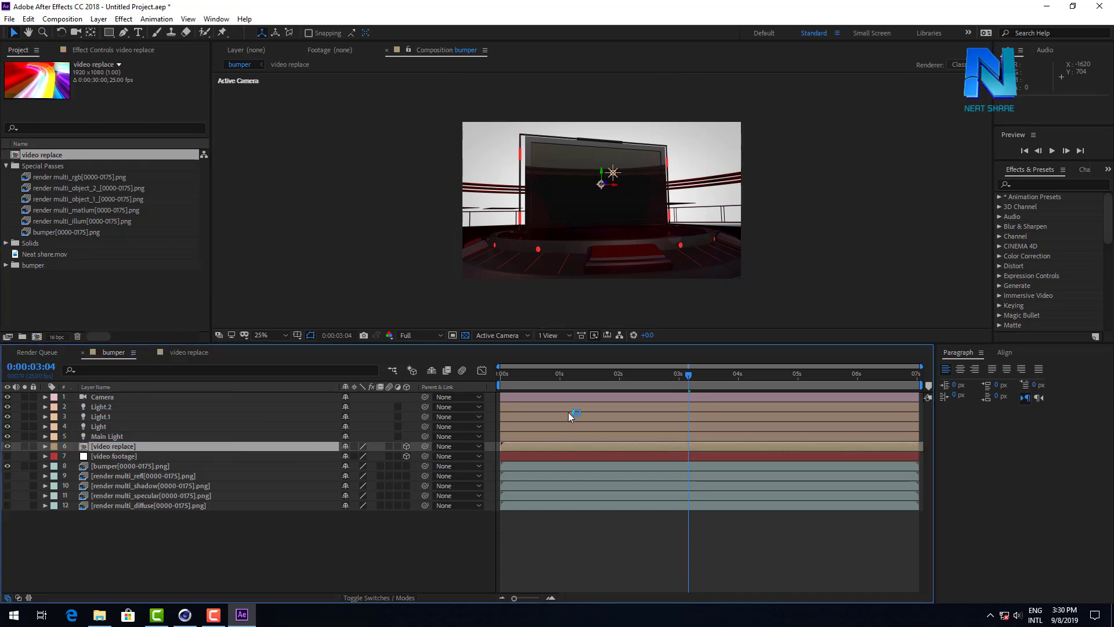
Step: Reveal layer 6's keyframes and scrub to about 0:00:02:20 to check the replacement
key("u")
left_click_drag(560, 383, 781, 382)
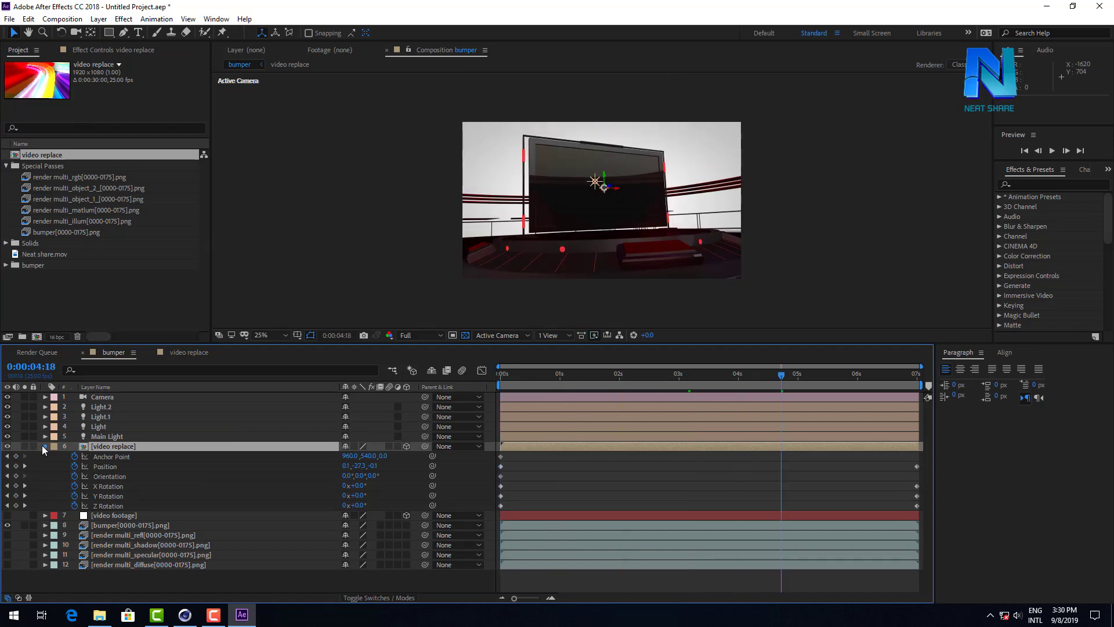
left_click(45, 446)
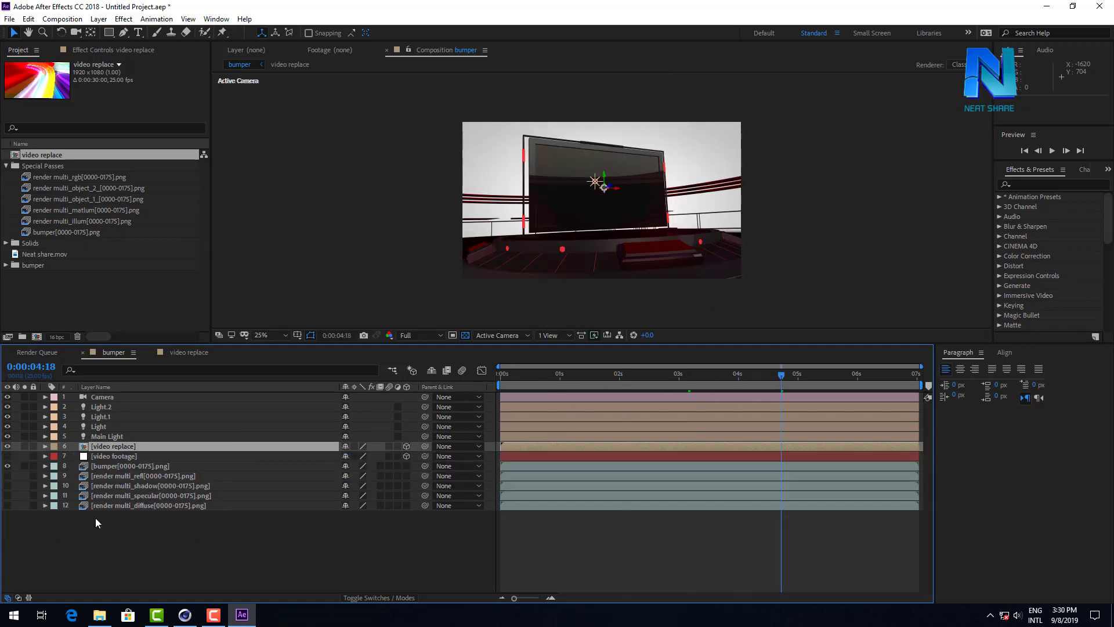
left_click(98, 523)
left_click(535, 378)
left_click_drag(535, 381, 657, 379)
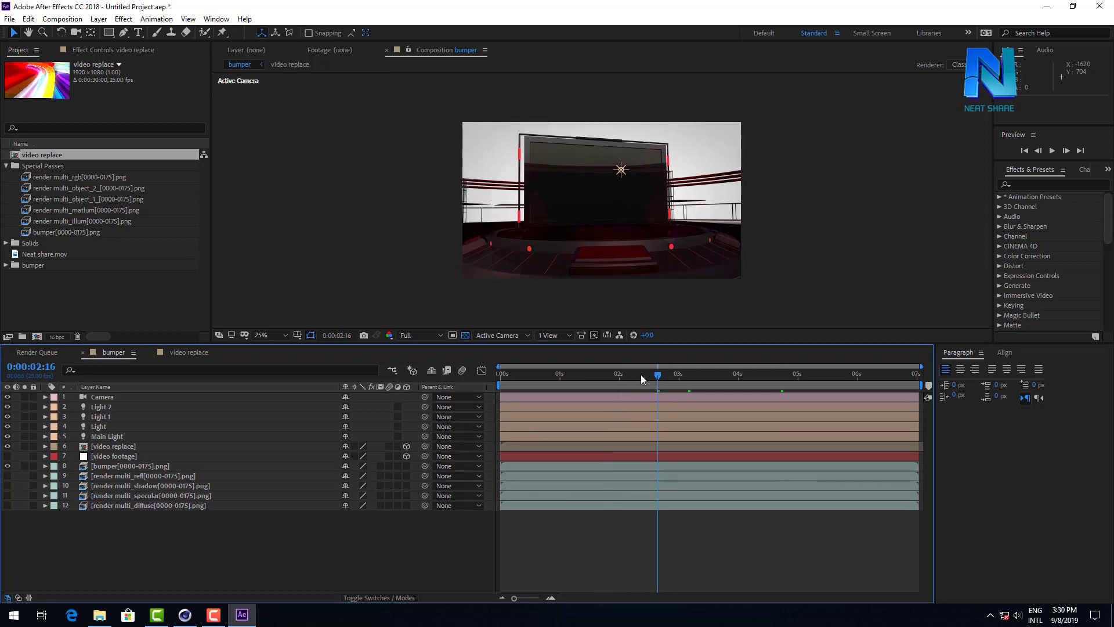
left_click(667, 374)
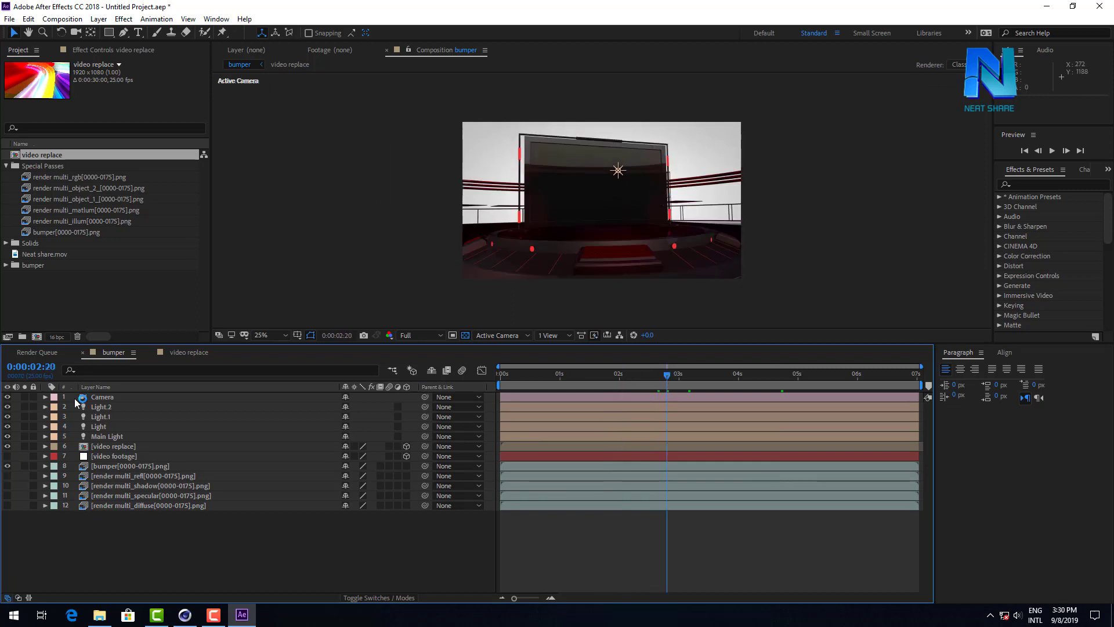
left_click(125, 456)
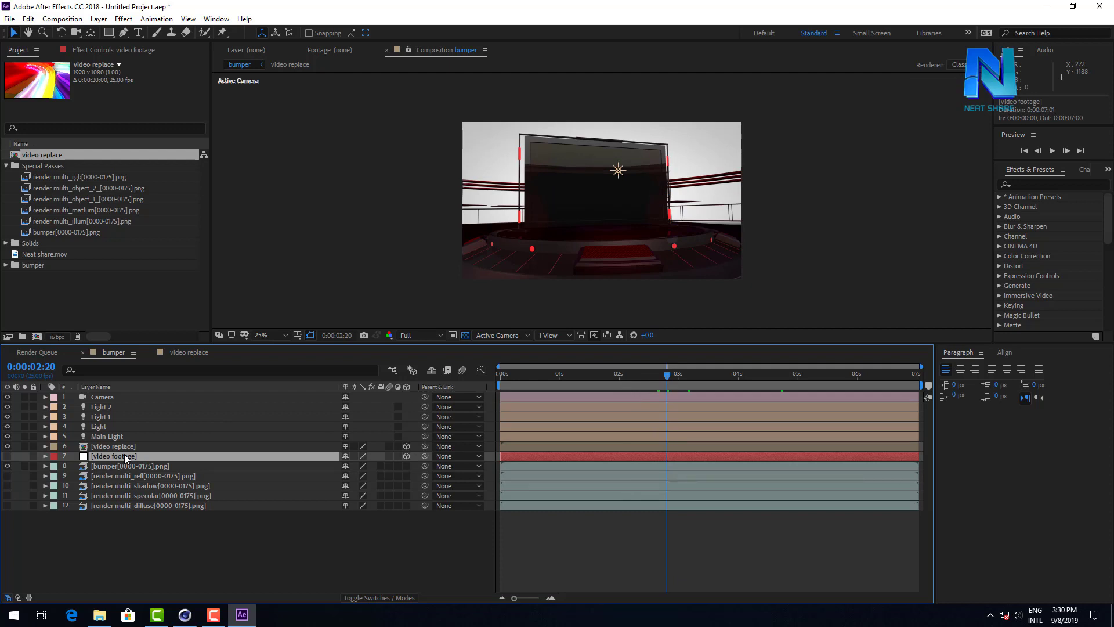
Step: Set the video replace layer's Opacity from 0% to 100%, then scrub to preview it
key("t")
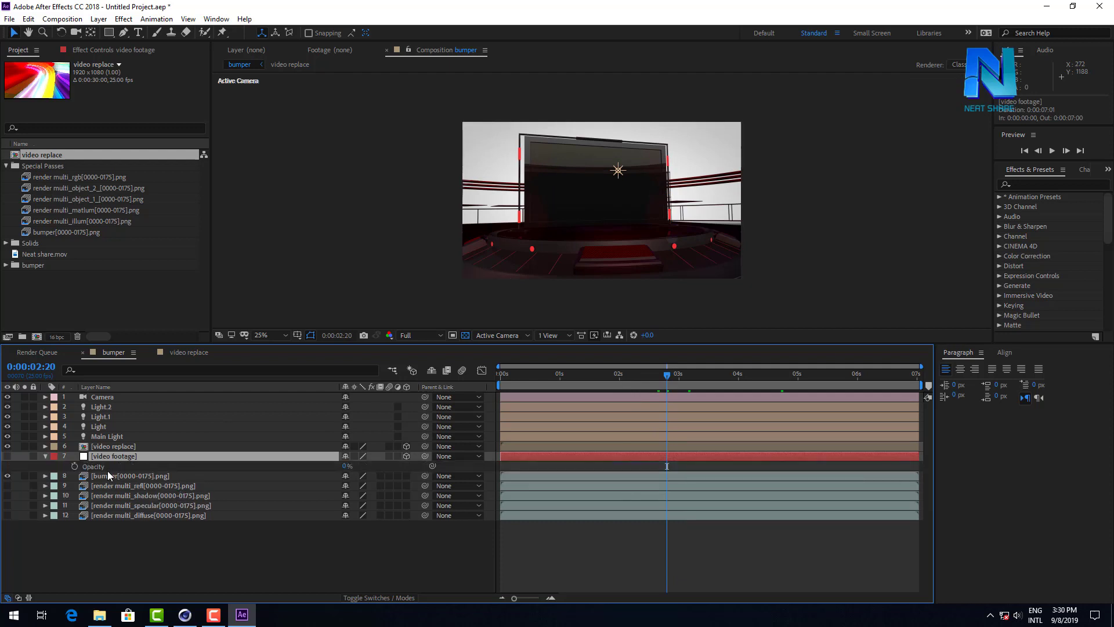
left_click(45, 457)
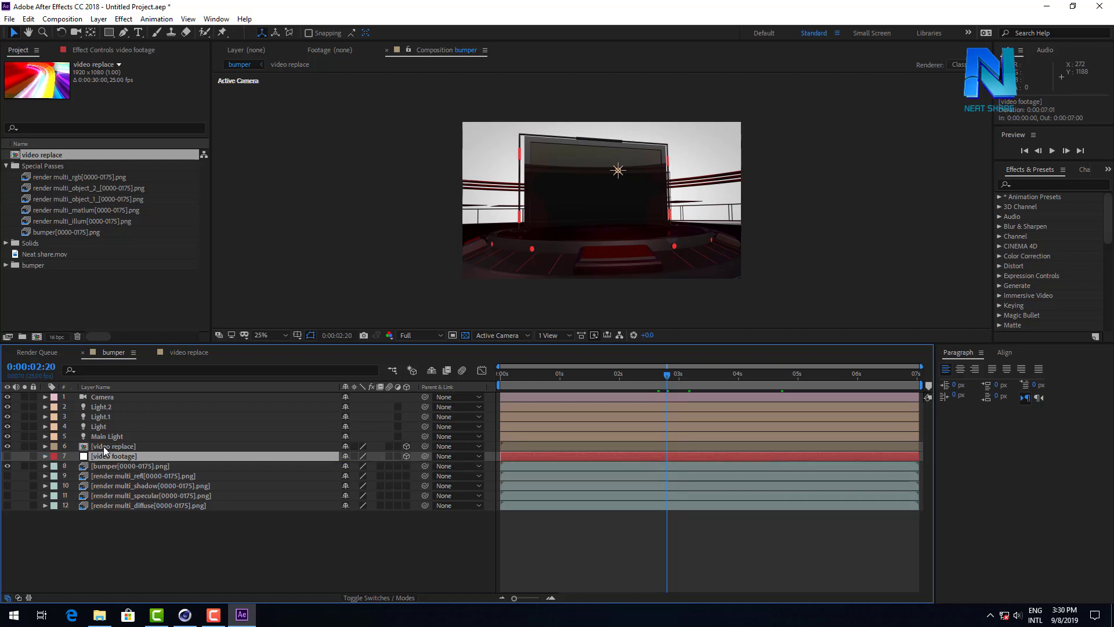
left_click(104, 446)
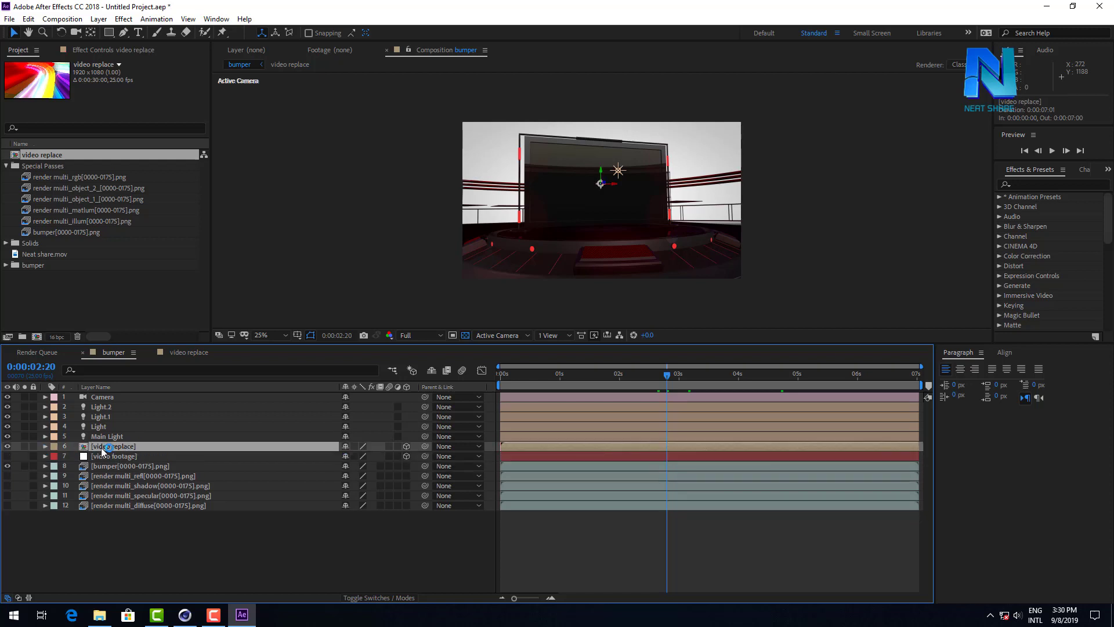
key("t")
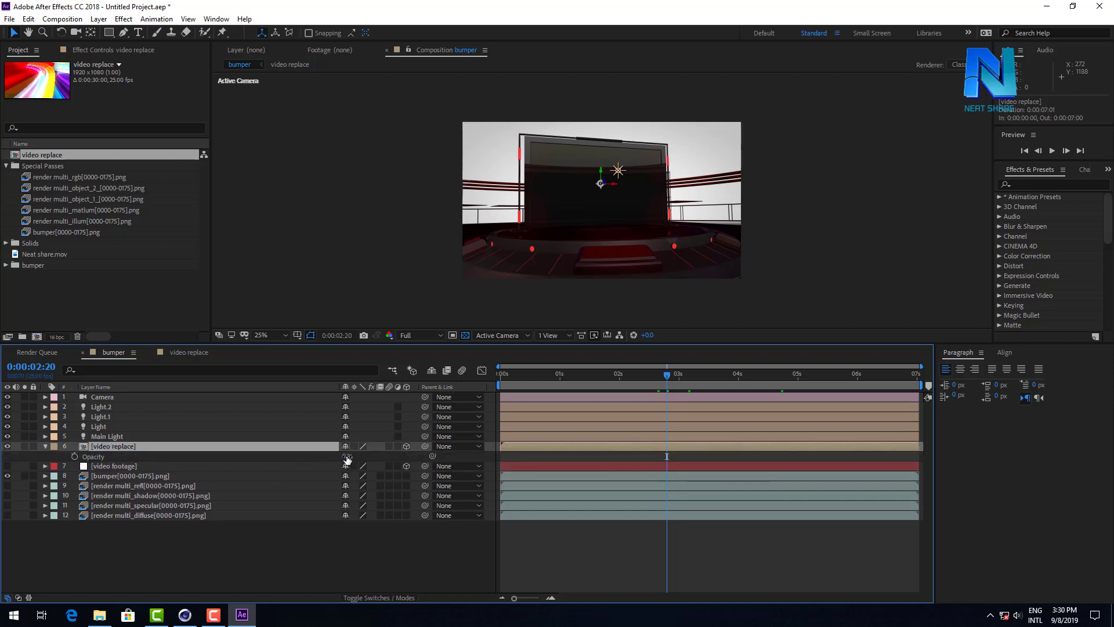
left_click(347, 456)
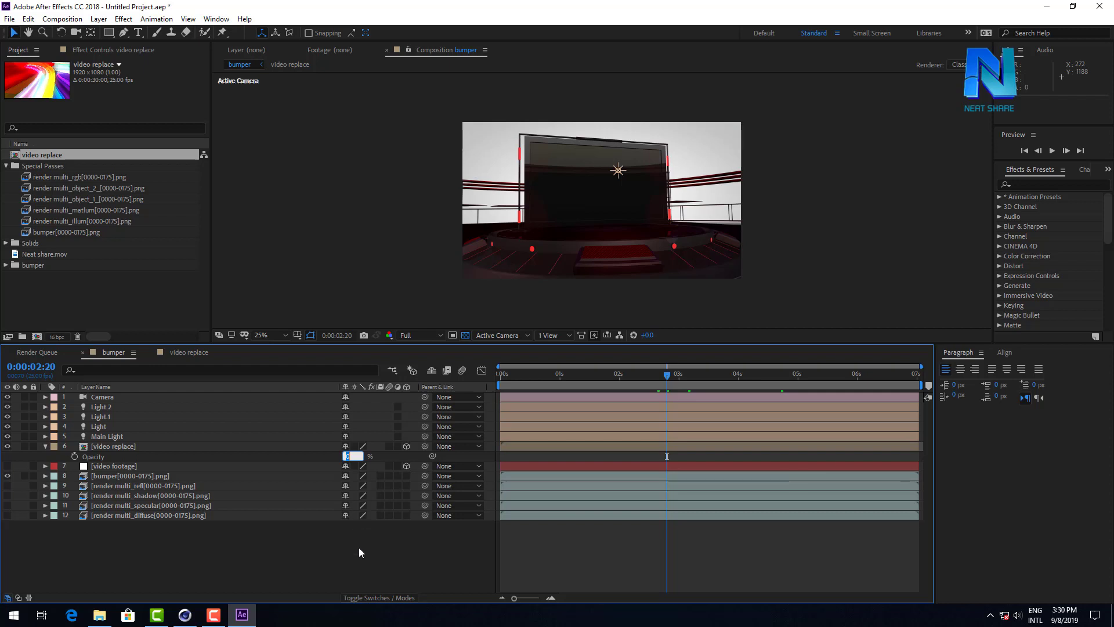
type("100")
key("Return")
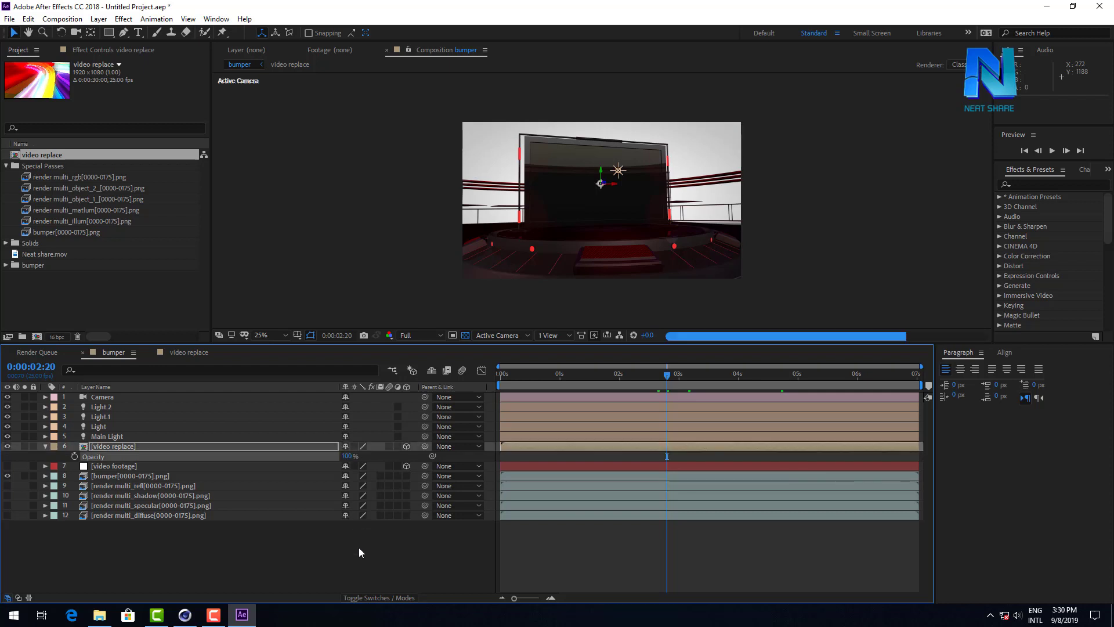
left_click(575, 530)
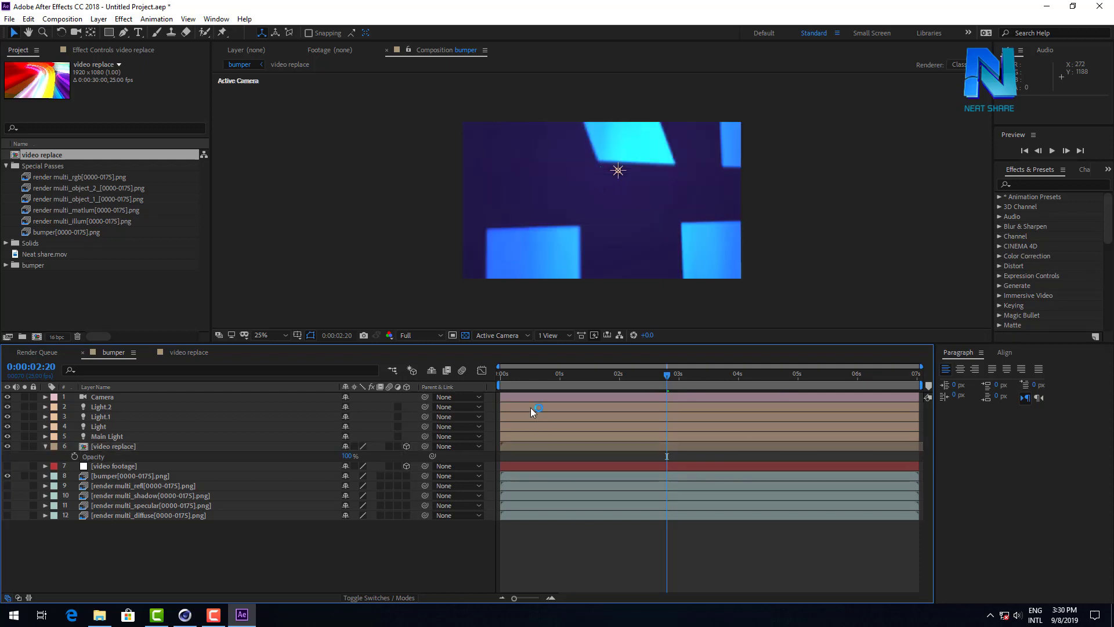
left_click_drag(505, 376, 694, 378)
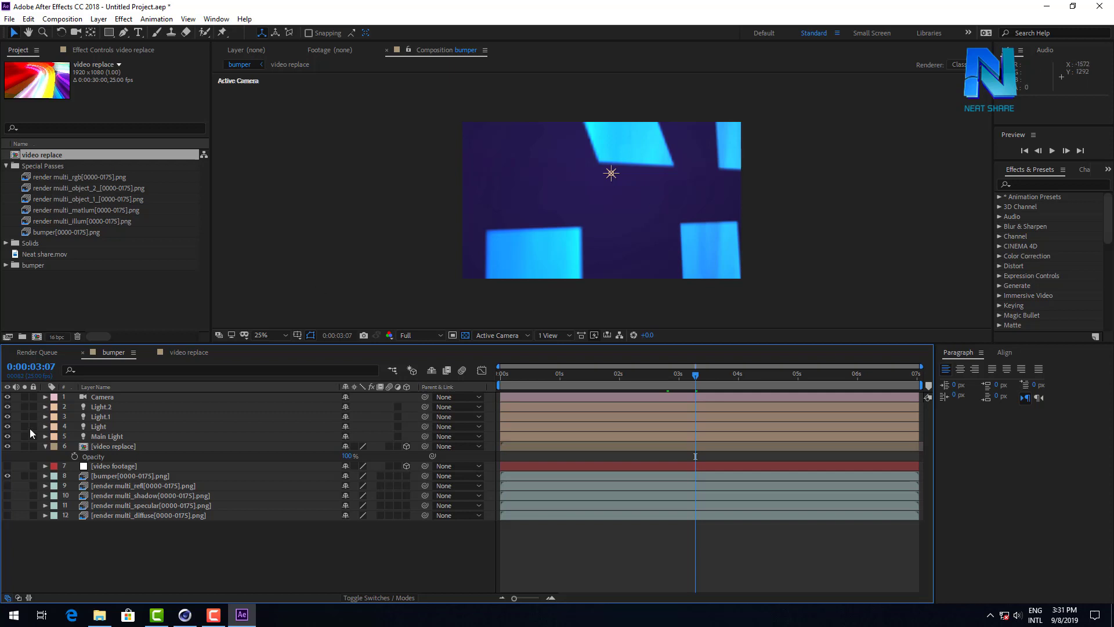
Step: Scale the video replace layer down to 40% and preview its fit on the TV screen
left_click(117, 445)
key("s")
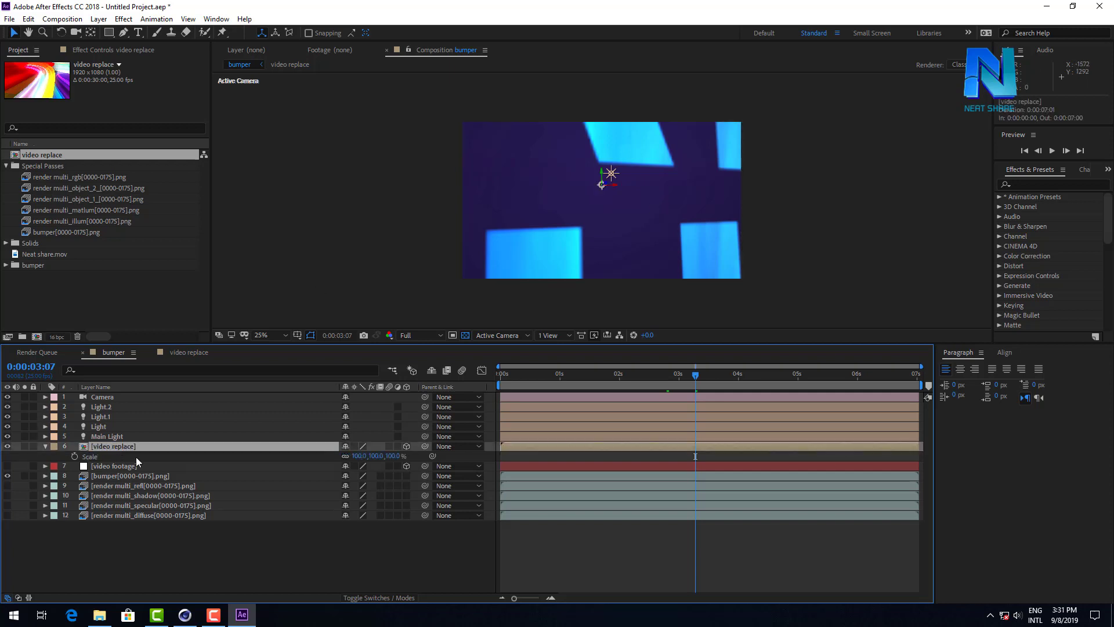
left_click_drag(359, 456, 314, 462)
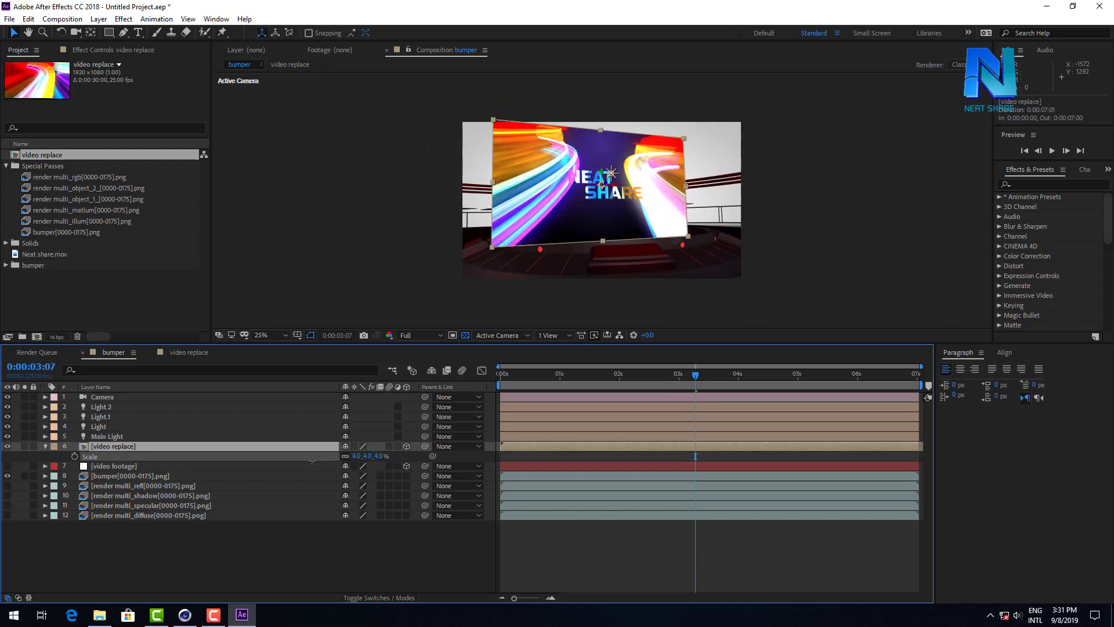
left_click(566, 386)
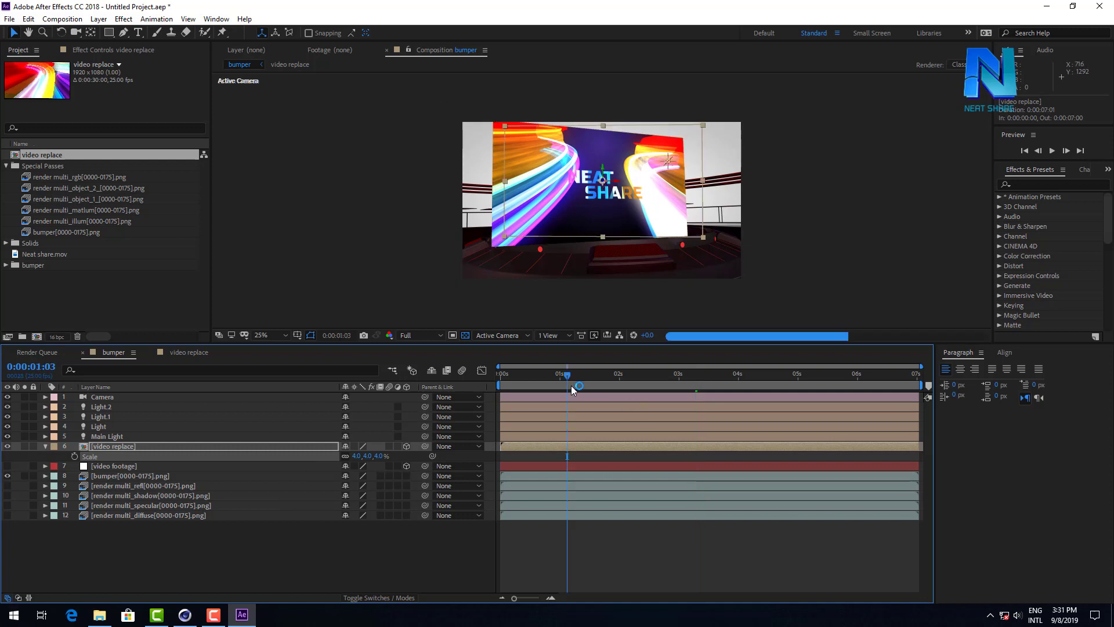
left_click_drag(585, 387, 736, 386)
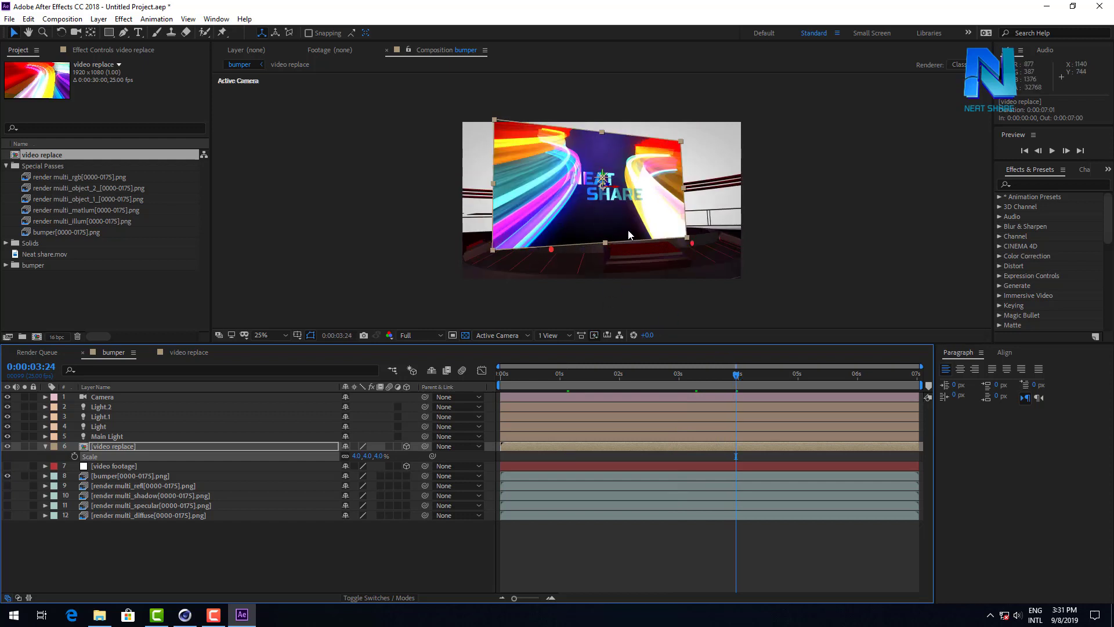
left_click(44, 445)
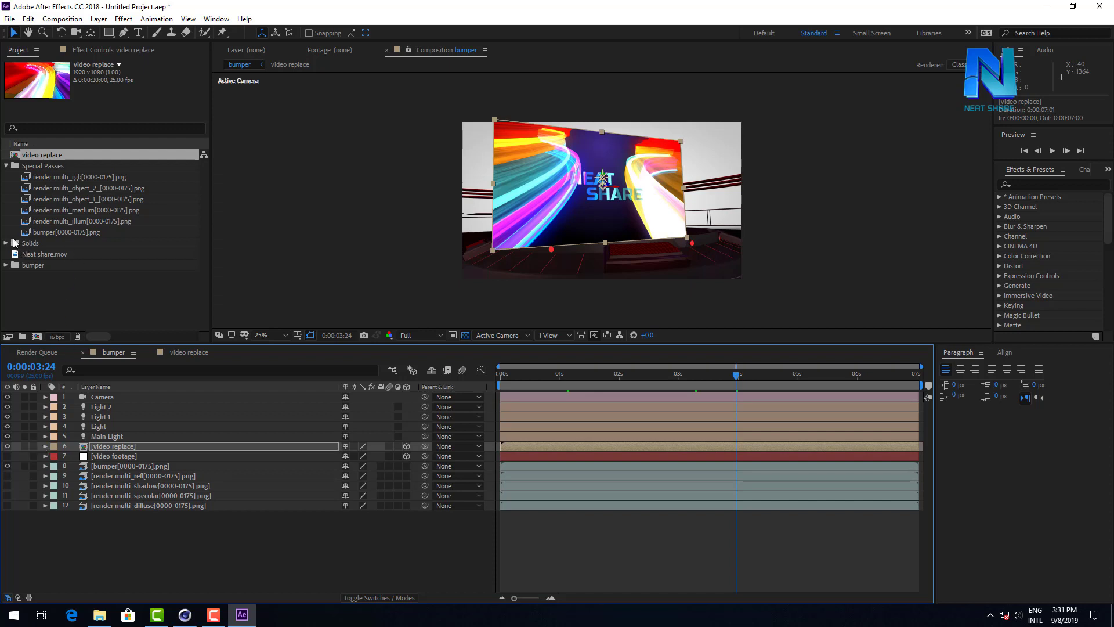
Step: Inspect the multi_object_2 and multi_object_1 passes, then add render multi_object_1 to the bumper timeline
left_click(7, 166)
left_click(7, 166)
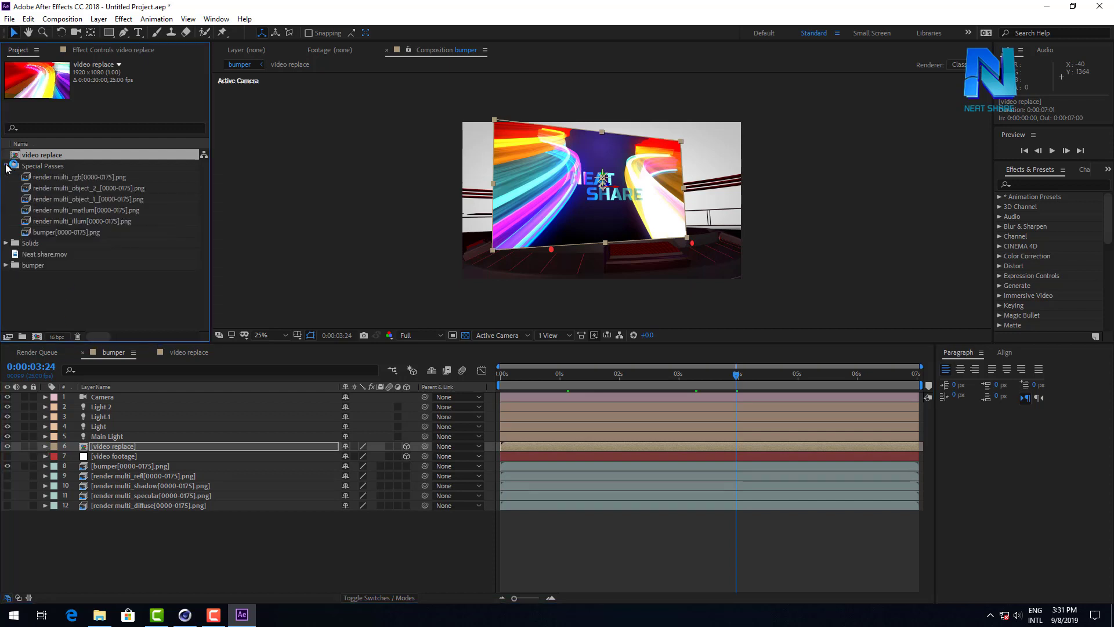
double_click(93, 188)
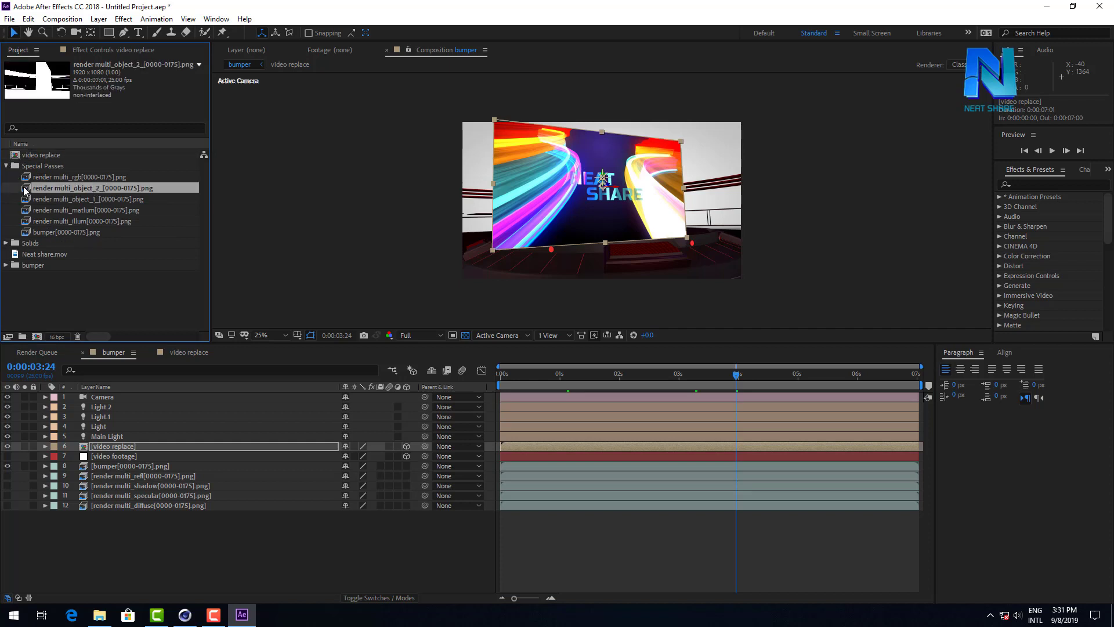
left_click_drag(308, 310, 651, 309)
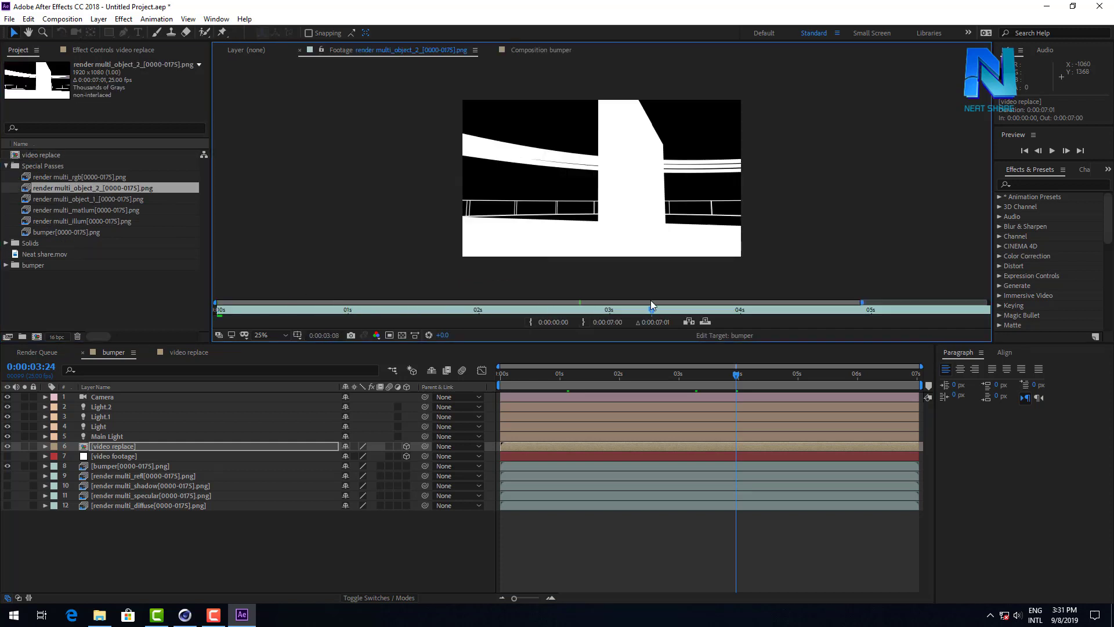
double_click(71, 199)
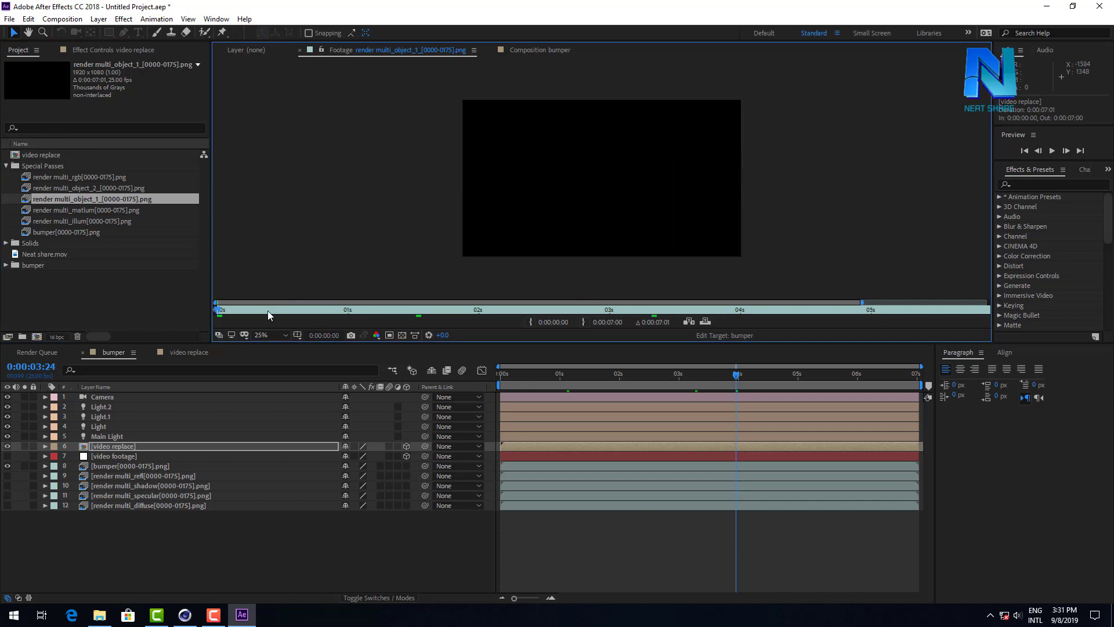
left_click_drag(266, 311, 505, 318)
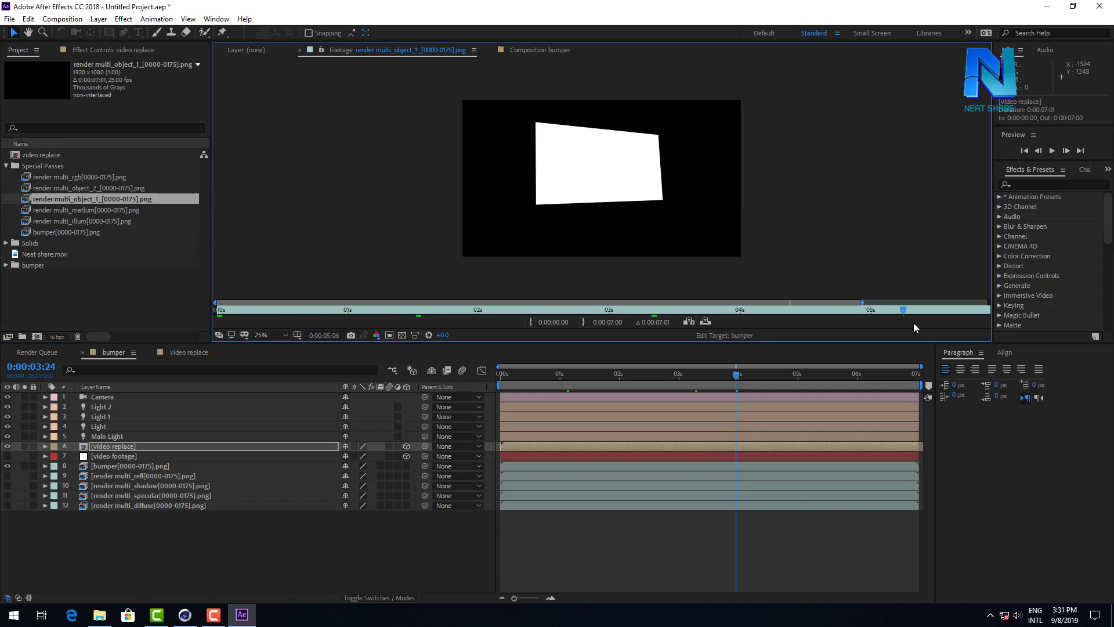
left_click_drag(504, 318, 364, 311)
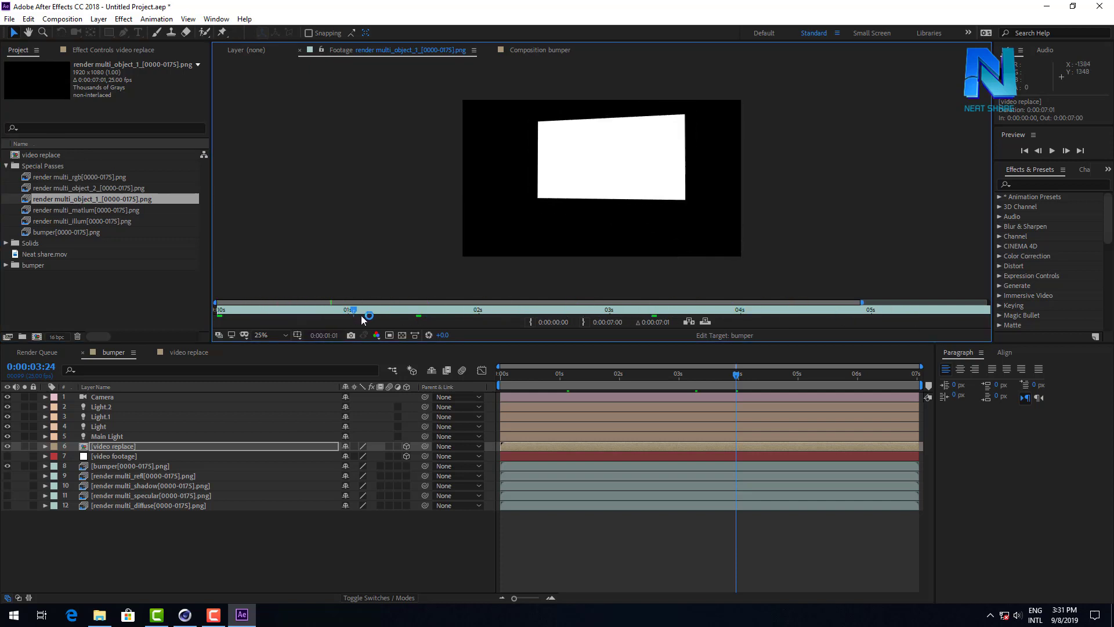
left_click_drag(78, 198, 111, 442)
Step: Place the object_1 pass above video replace and set video replace's track matte to Luma Matte
left_click(119, 457)
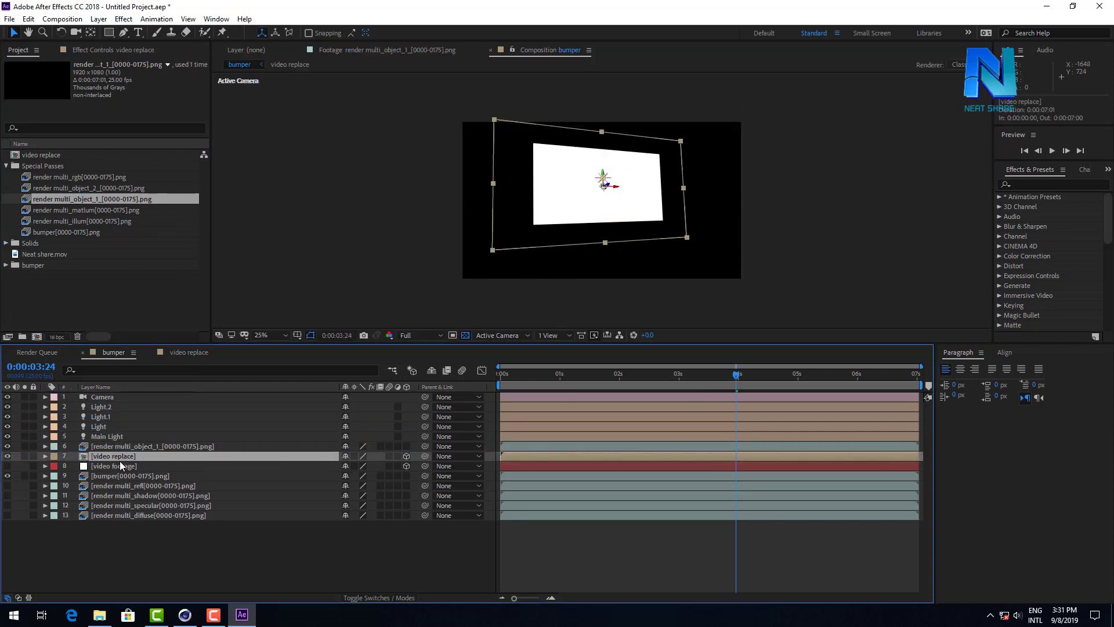
left_click(368, 599)
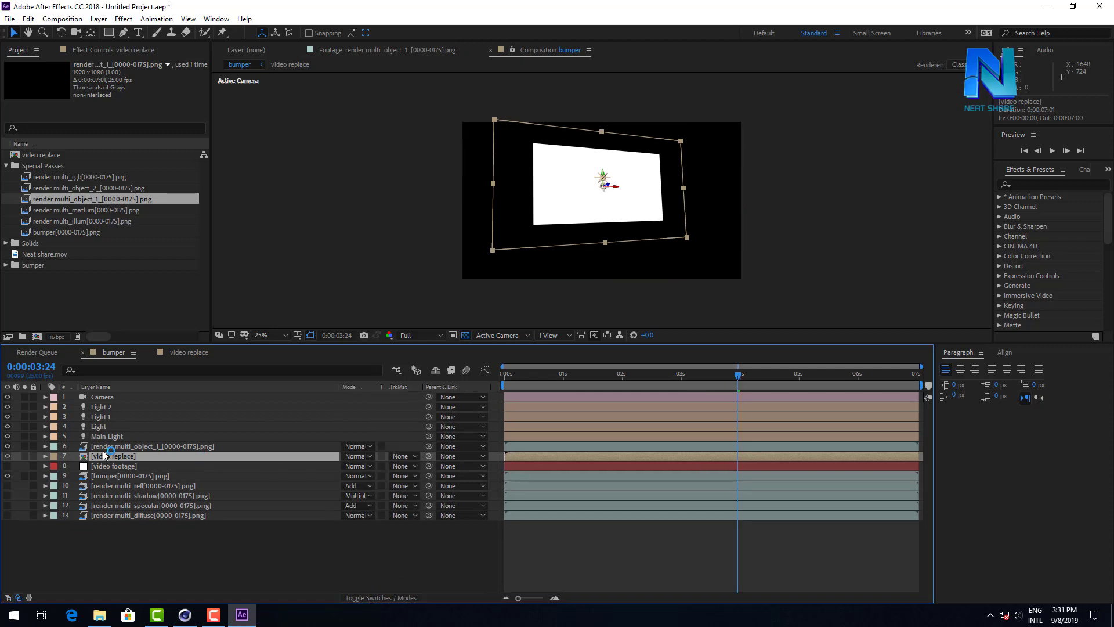
left_click(408, 458)
left_click(431, 511)
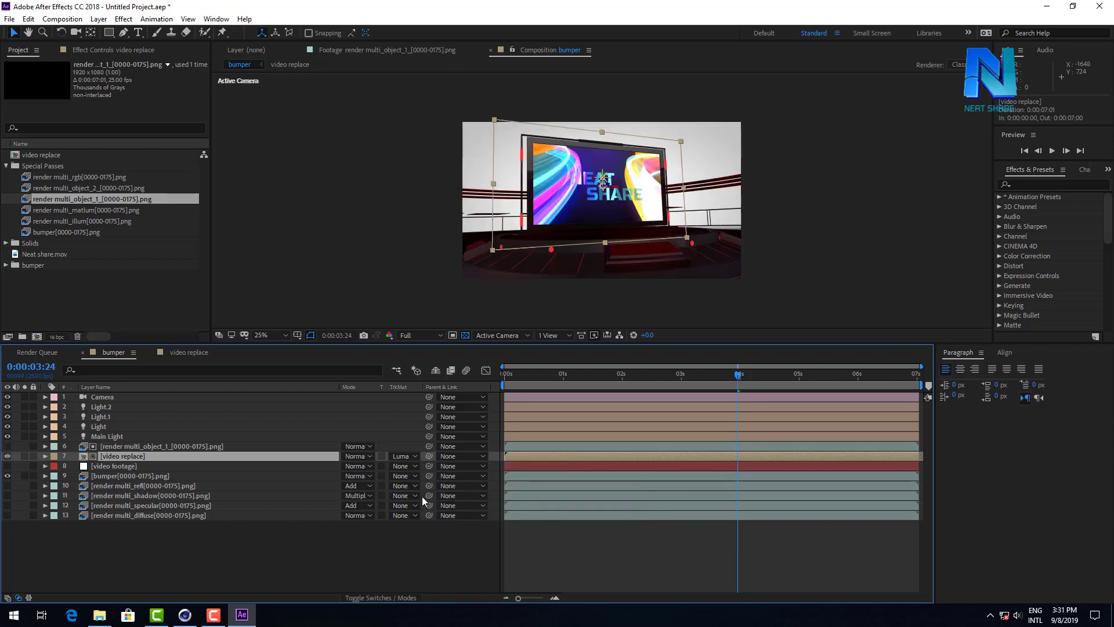
left_click(149, 548)
left_click(153, 447)
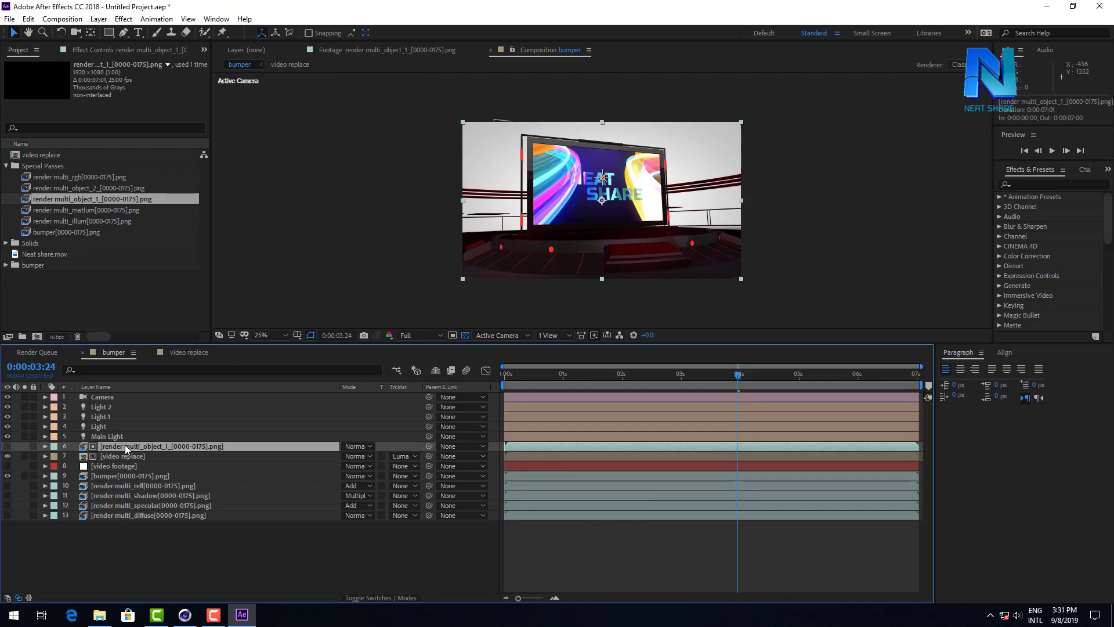
Step: Adjust the video replace layer's Scale to 40%
scroll(672, 192, "up", 1)
scroll(672, 191, "up", 1)
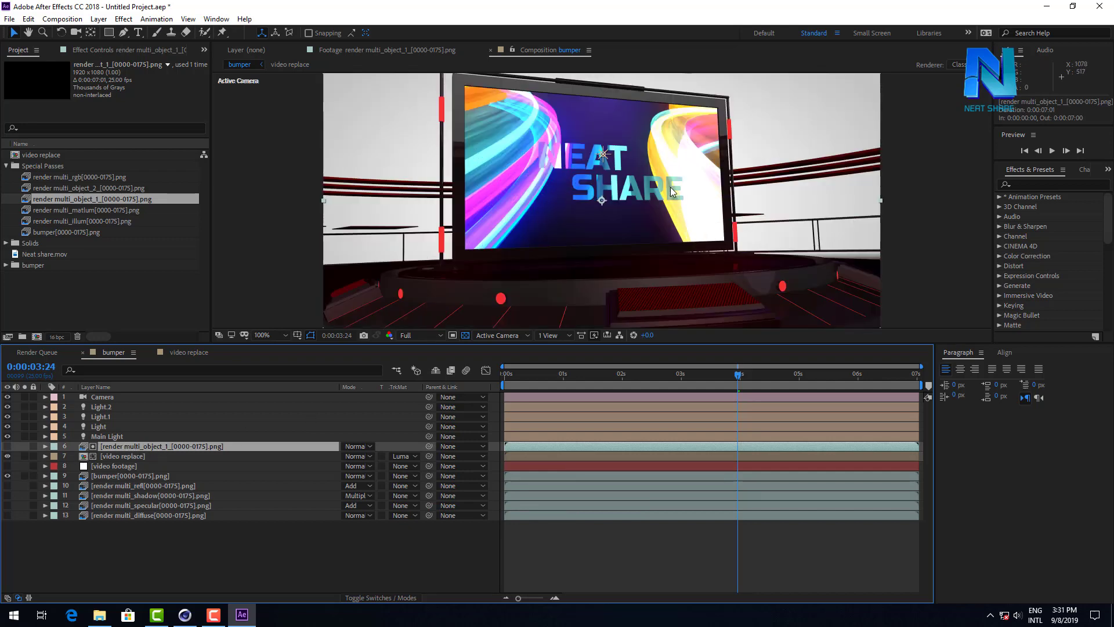
scroll(672, 192, "up", 1)
left_click(216, 456)
key("s")
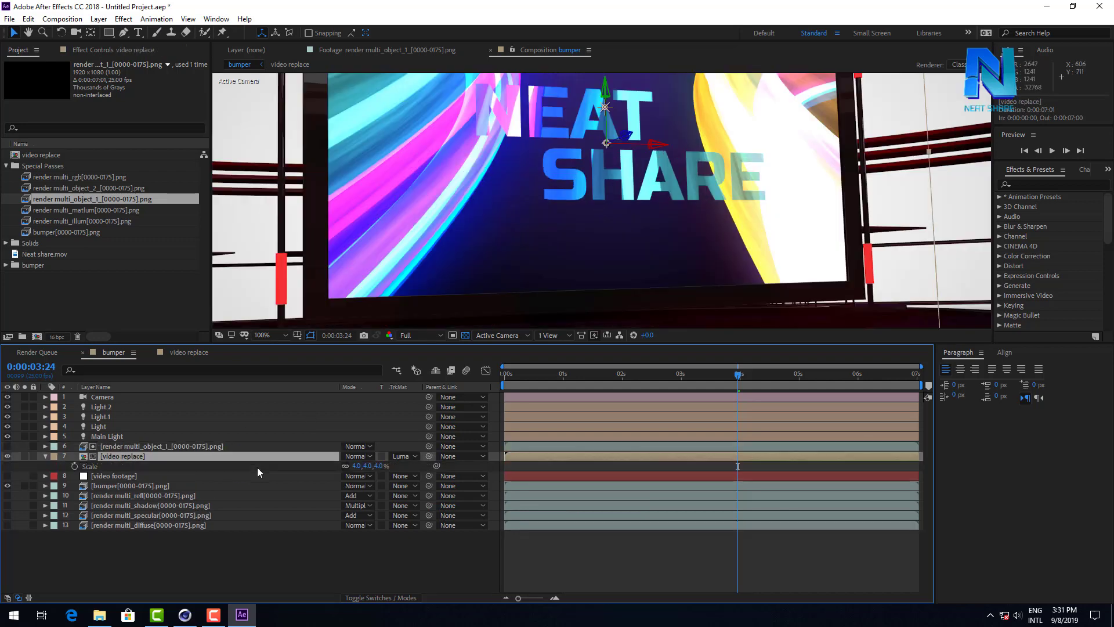
left_click_drag(358, 466, 359, 466)
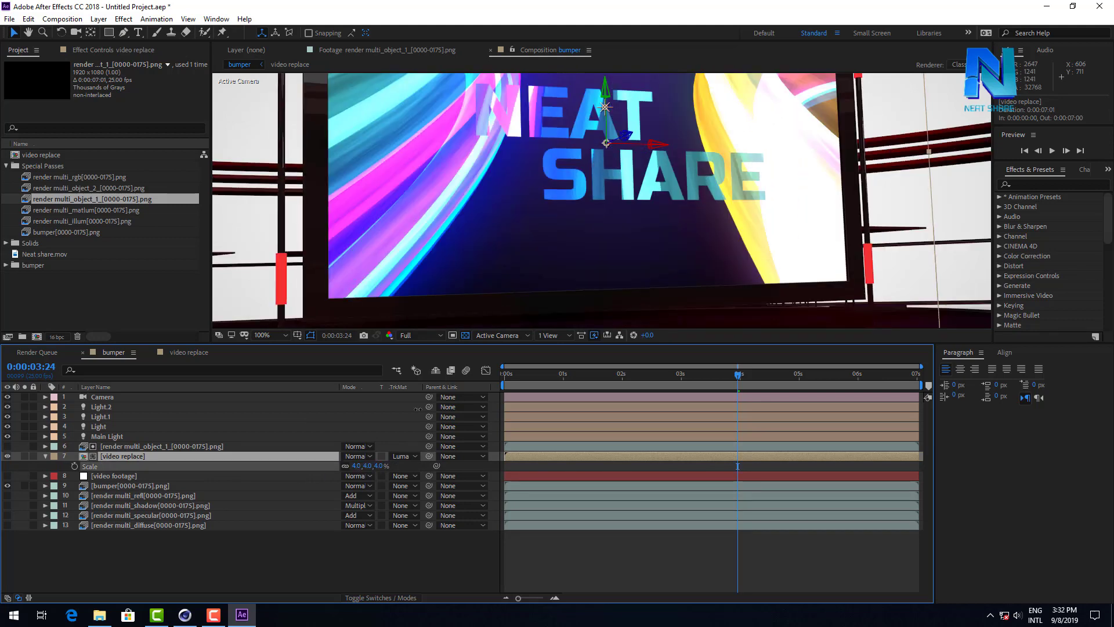
scroll(603, 201, "down", 2)
Step: Turn Accepts Lights off in the video replace layer's Material Options
left_click(603, 376)
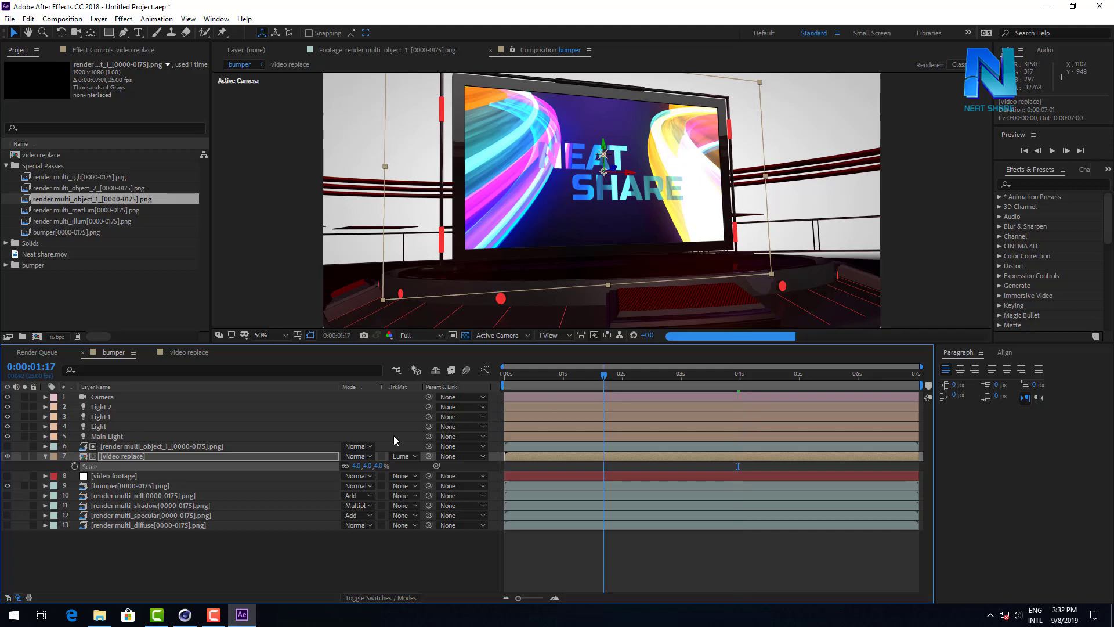
left_click(45, 455)
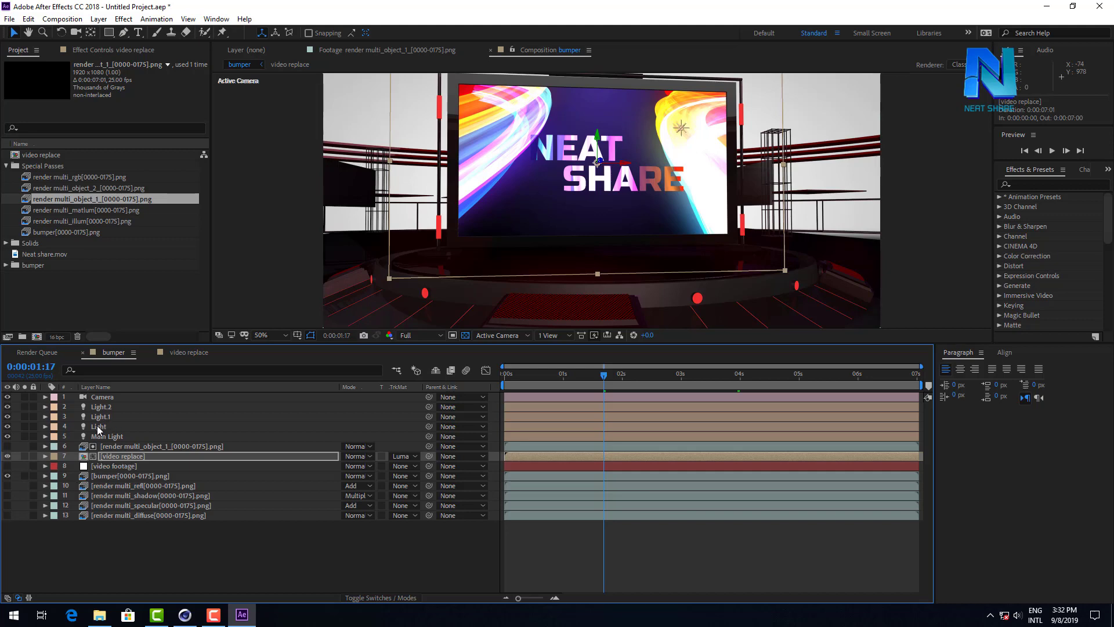
left_click(119, 457)
key("a")
key("a")
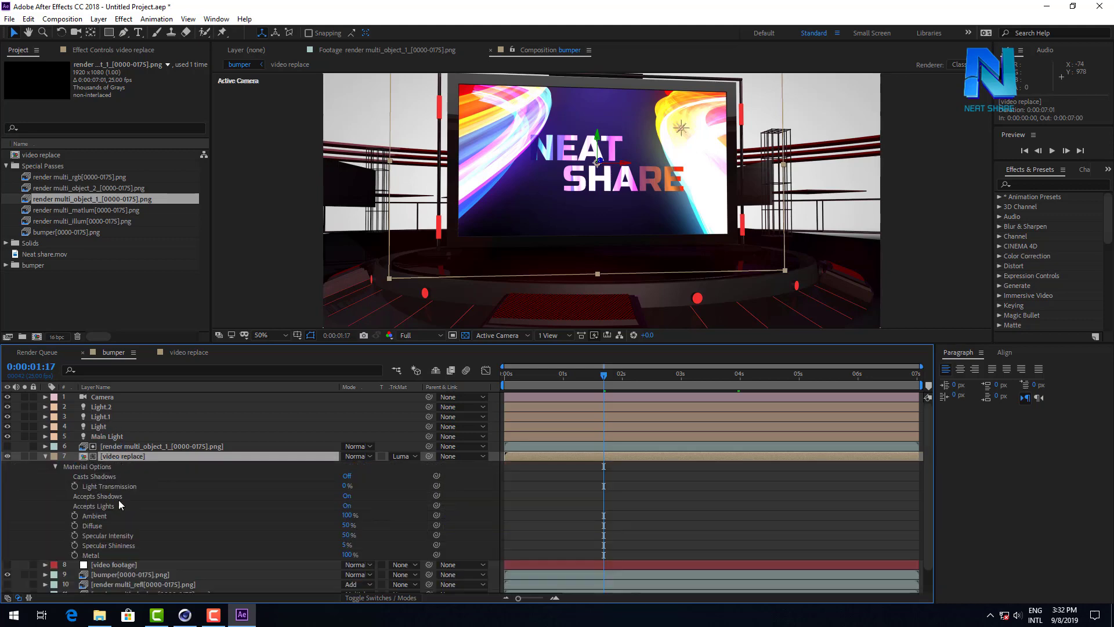
left_click(347, 505)
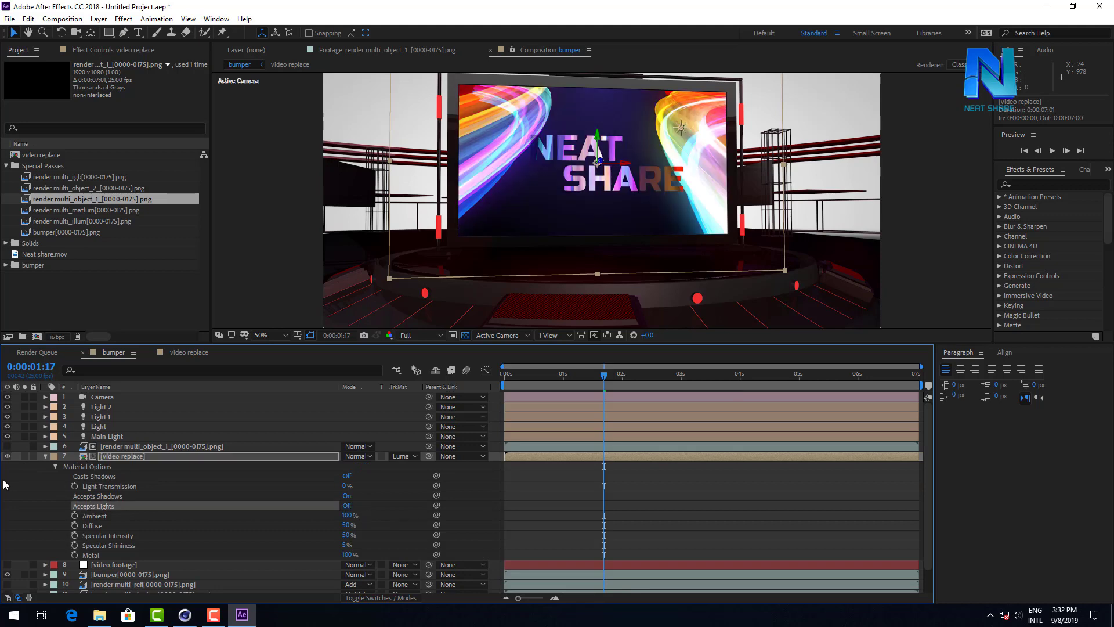
left_click(45, 455)
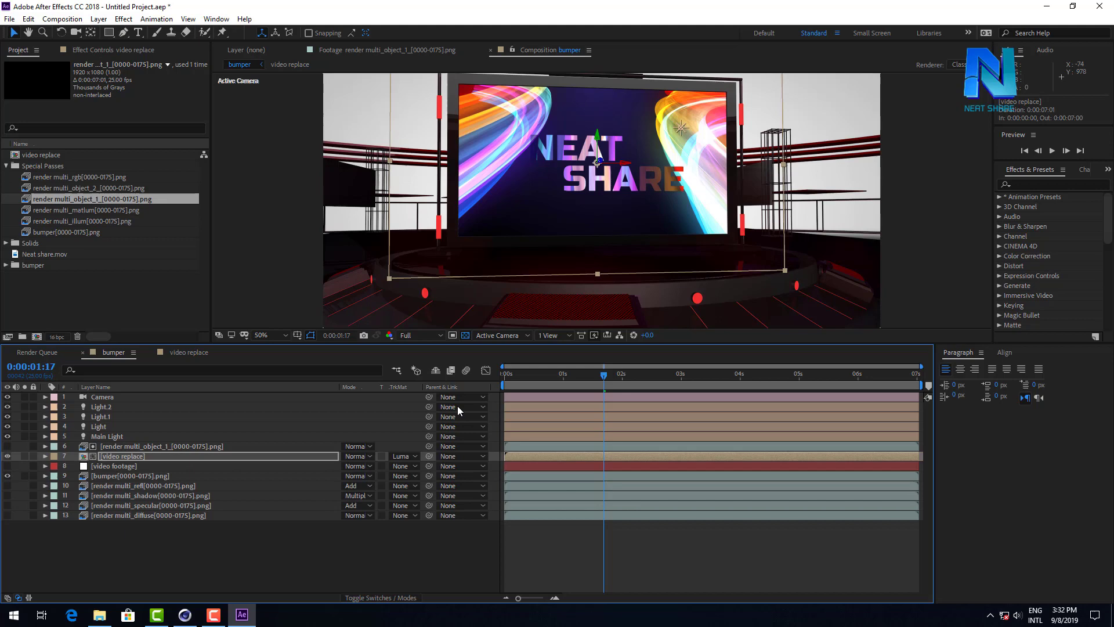
left_click(537, 386)
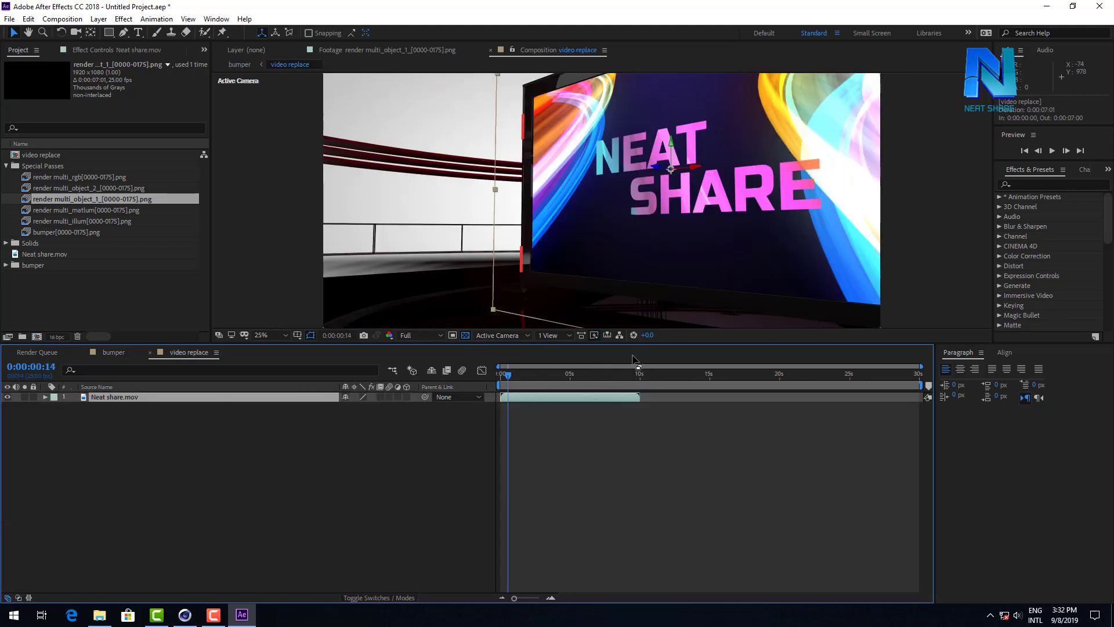
Step: Hide the original video replace layer and add a second copy of the video replace comp
key("shift+period")
left_click(113, 352)
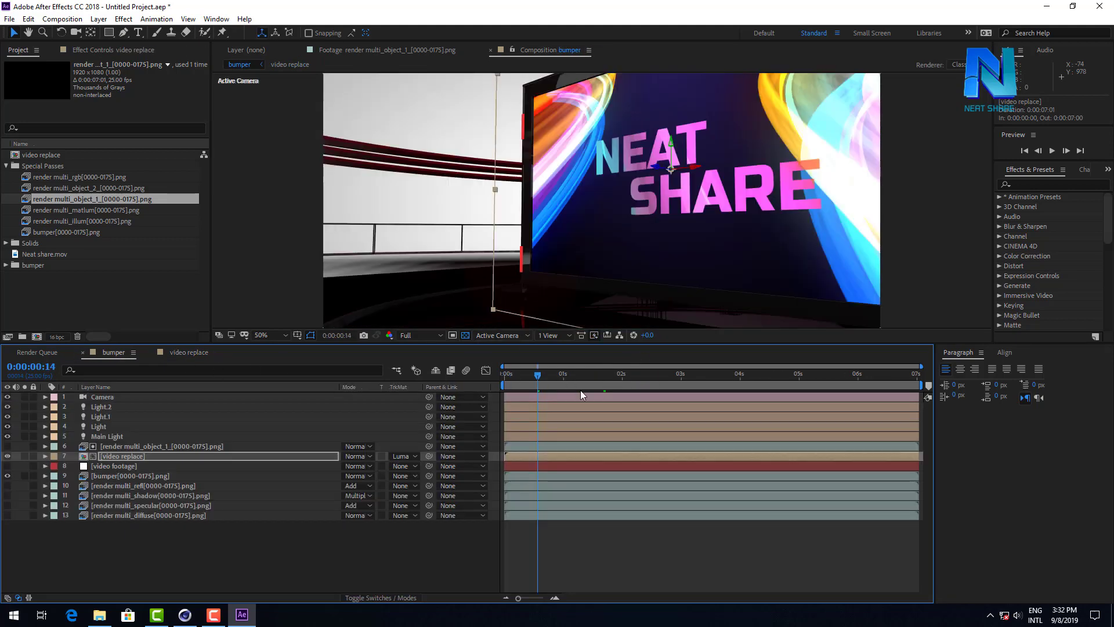
left_click_drag(576, 380, 711, 396)
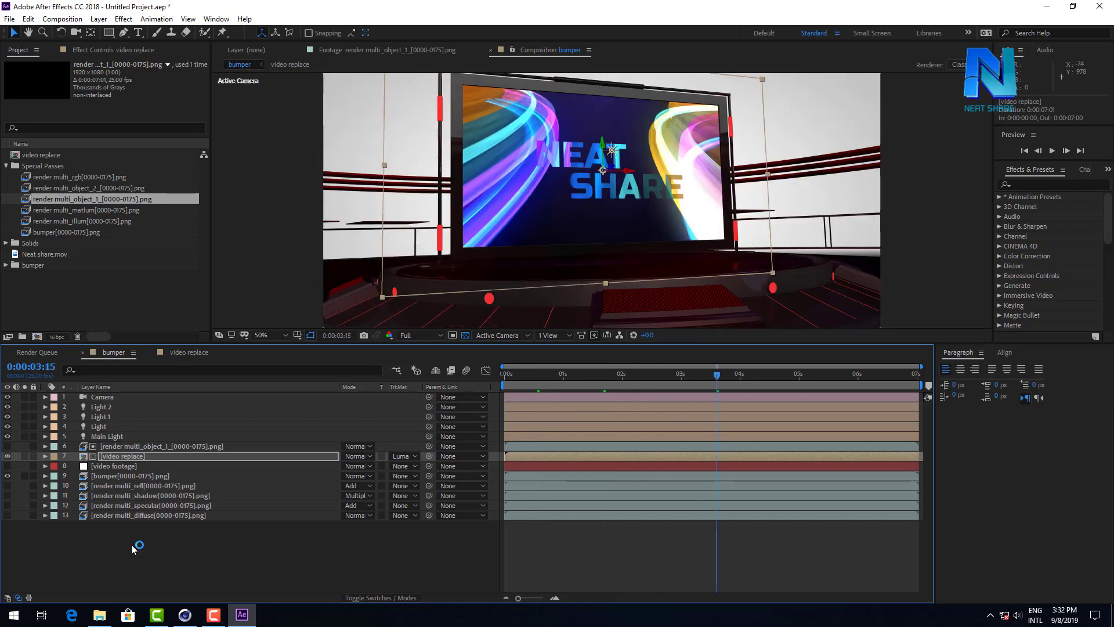
left_click(132, 543)
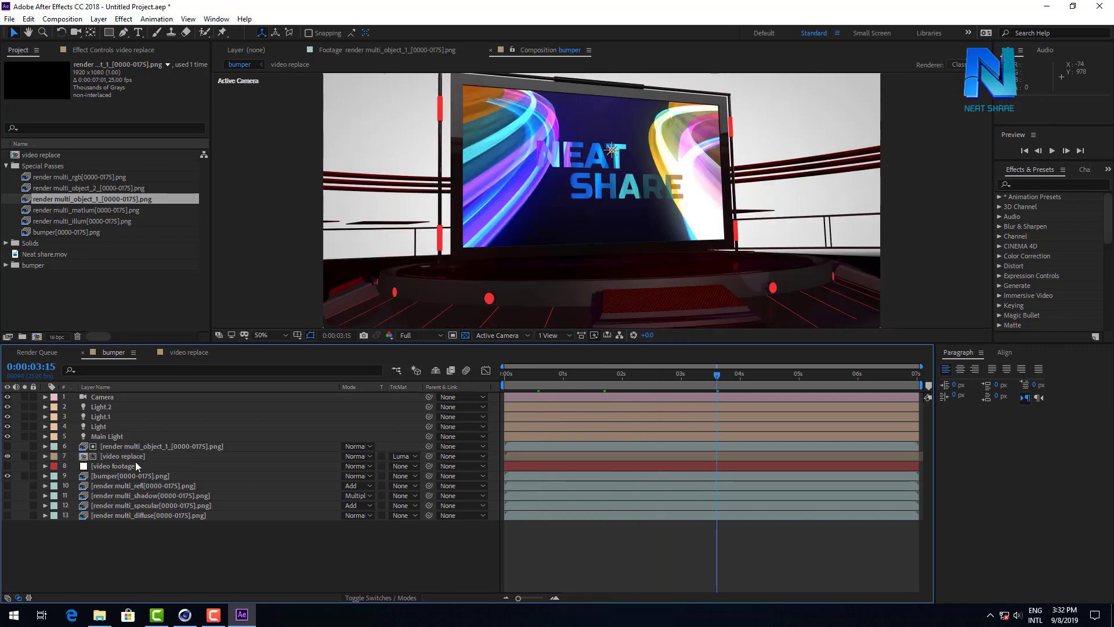
left_click(7, 456)
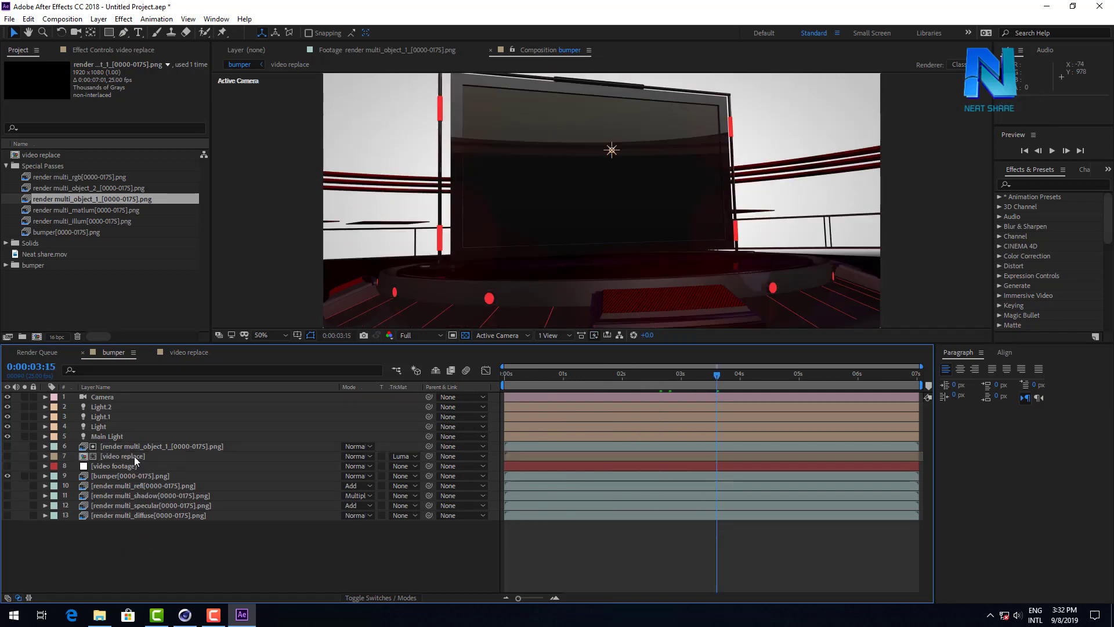
mouse_move(41, 154)
left_mouse_down()
mouse_move(125, 437)
mouse_move(157, 451)
left_mouse_up()
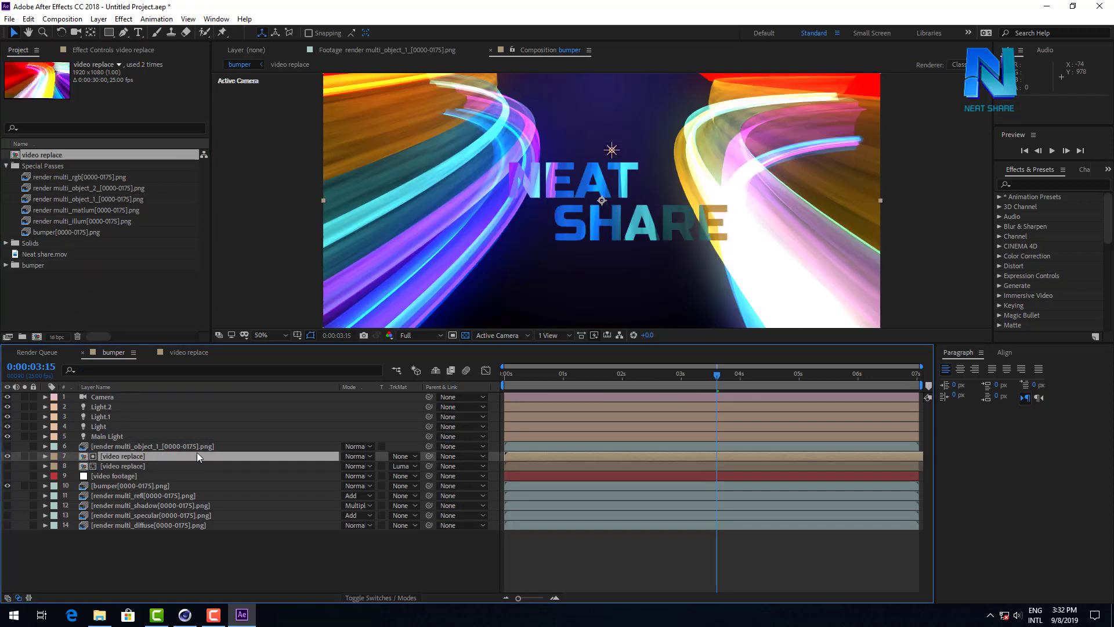
Step: Set the new layer's TrkMat to Luma Matte and preview the composite from the start
left_click(402, 457)
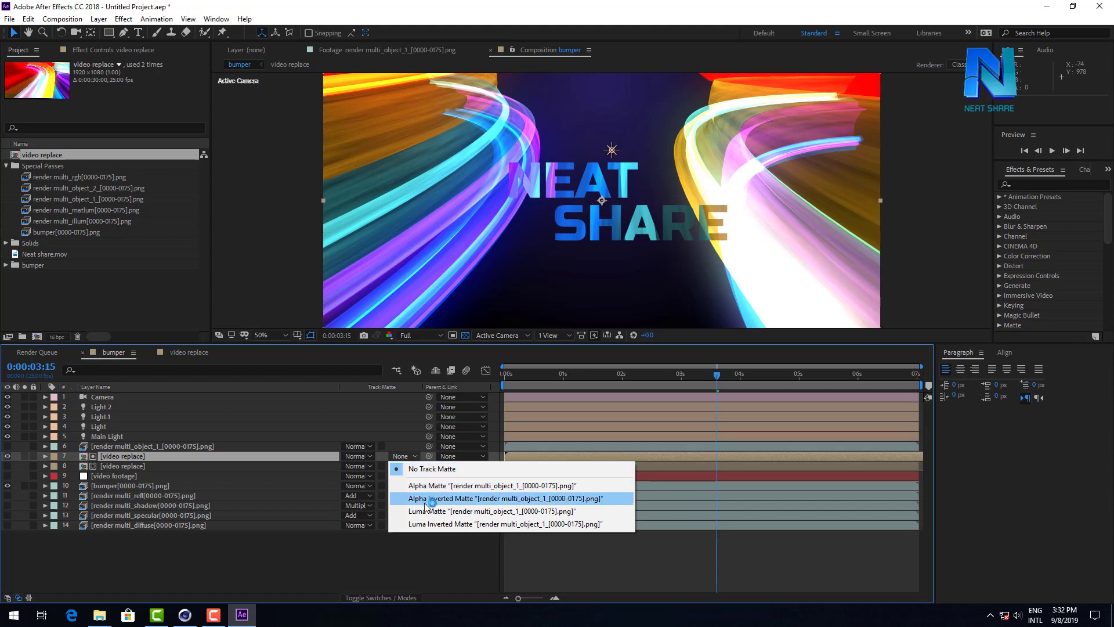
left_click(441, 510)
key("Home")
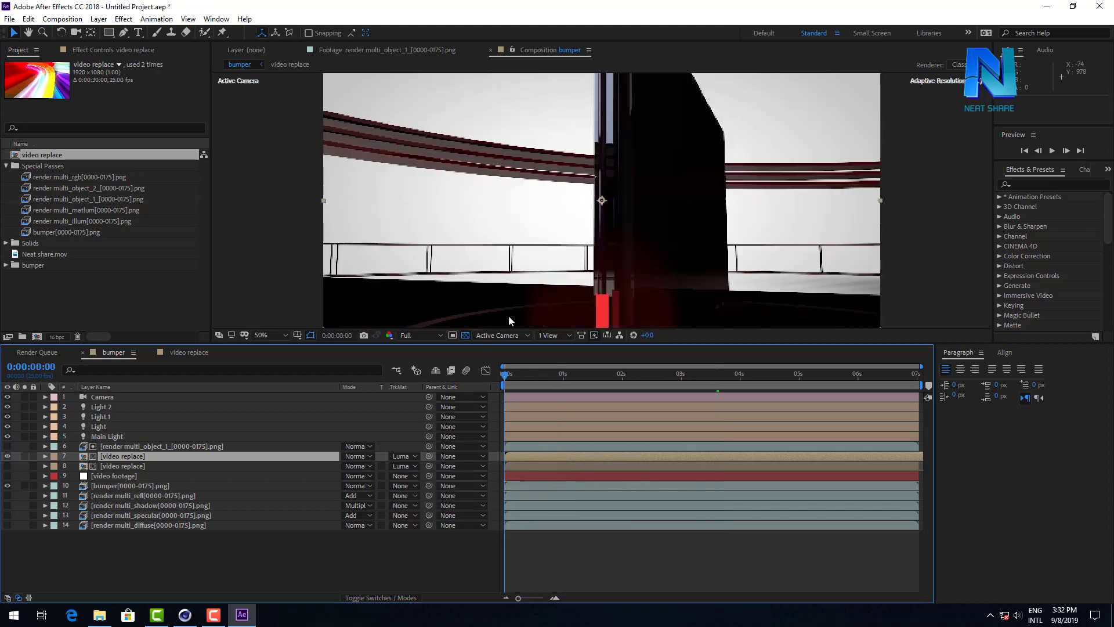
key("space")
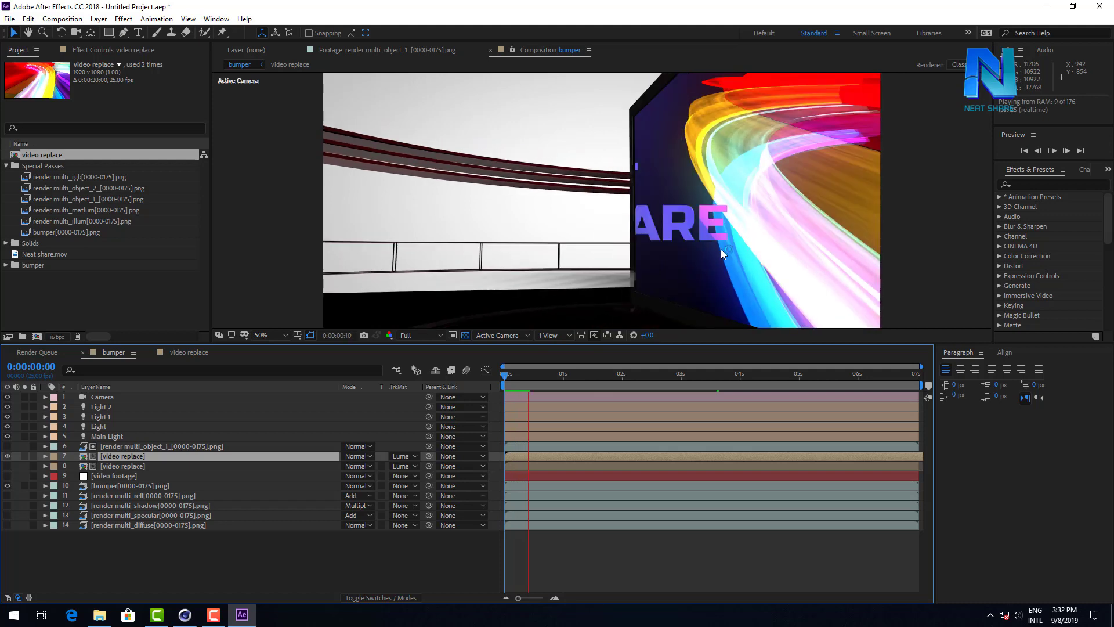
key("comma")
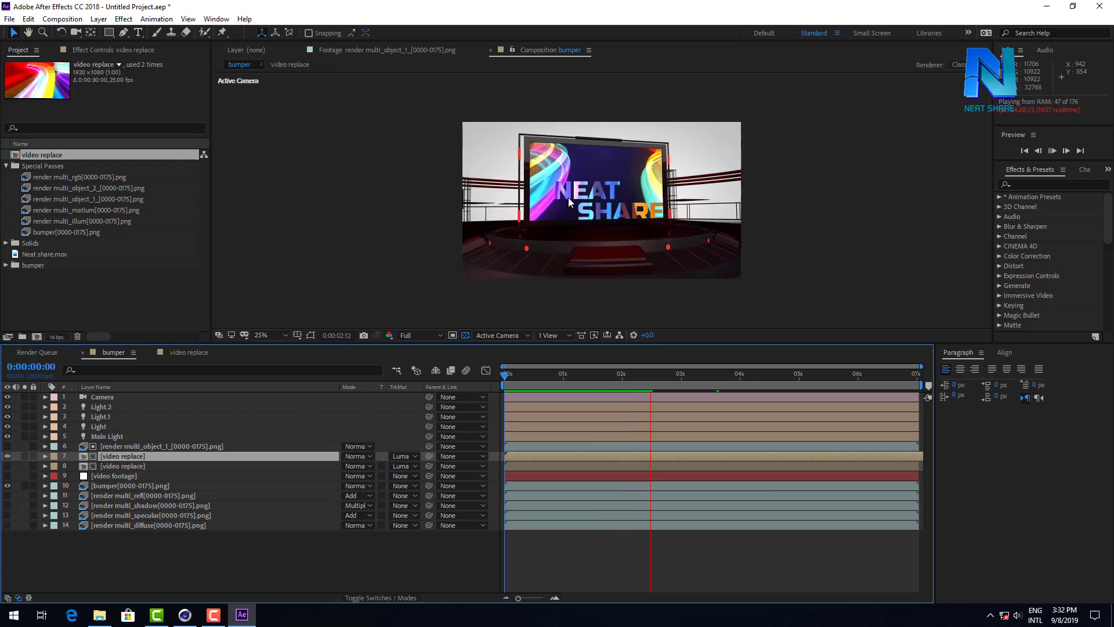
Step: Compare both video replace layers by toggling visibility, then delete the extra copy
left_click(7, 456)
left_click(7, 466)
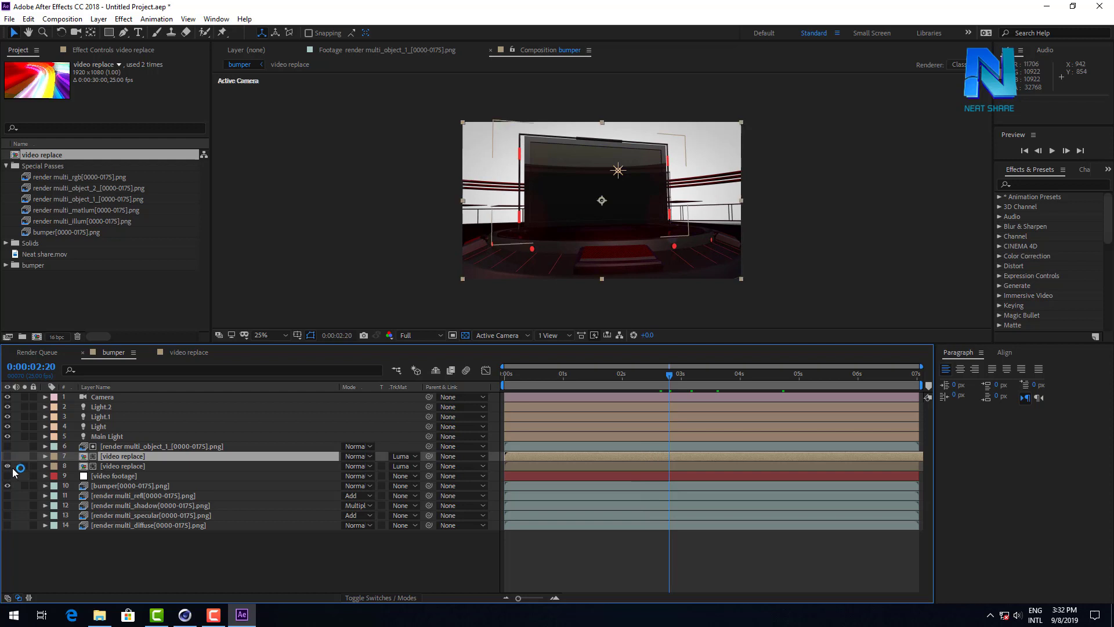
left_click(359, 597)
left_click(163, 467)
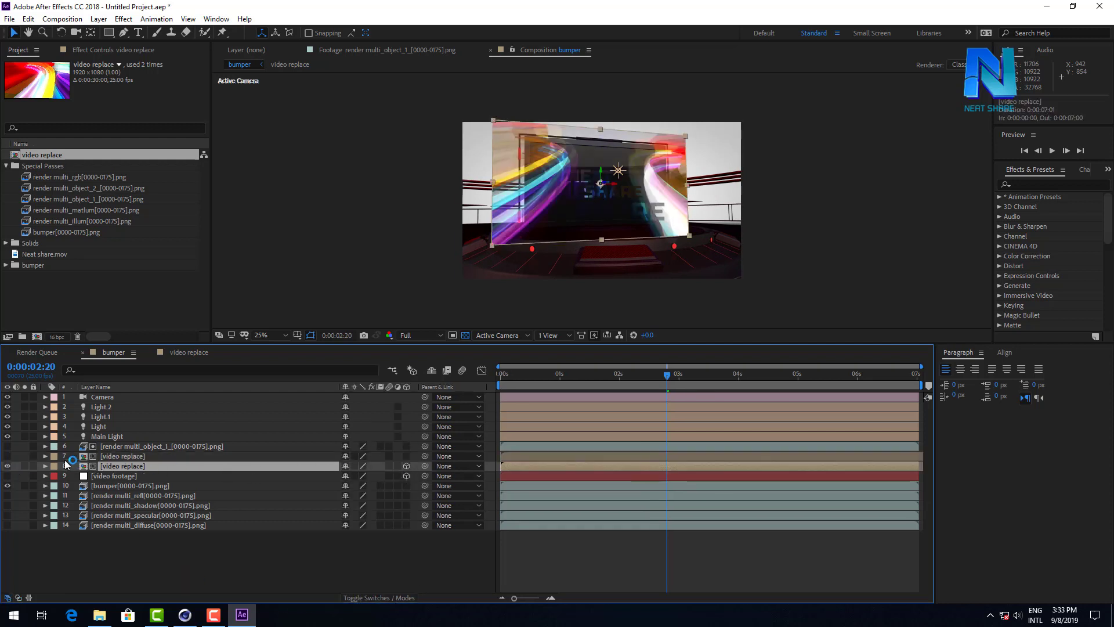
key("ctrl+Up")
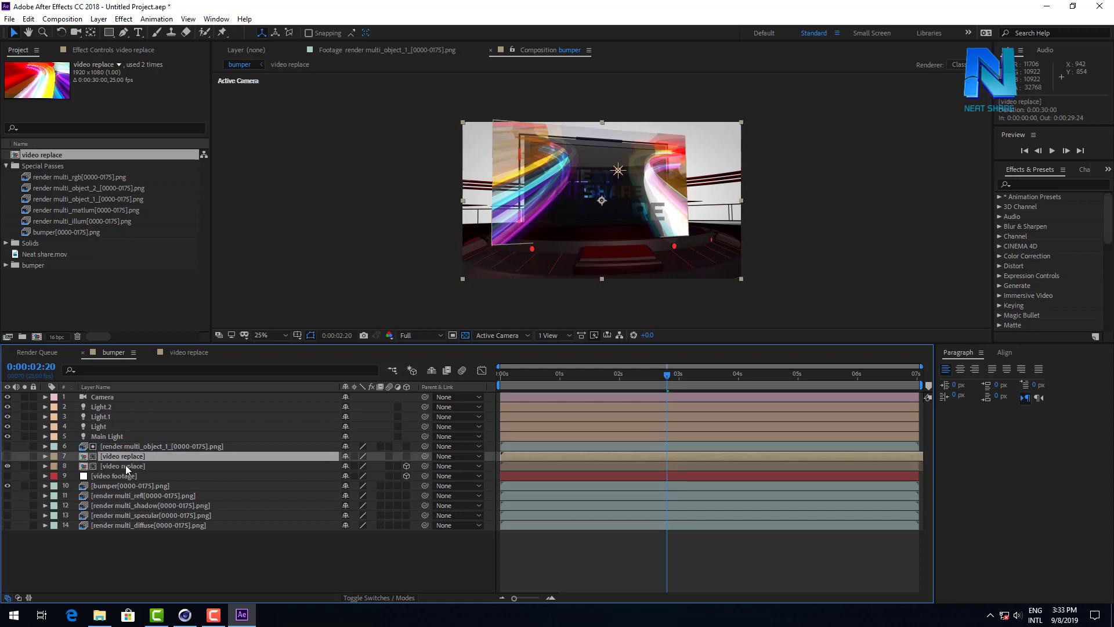
double_click(127, 458)
key("Delete")
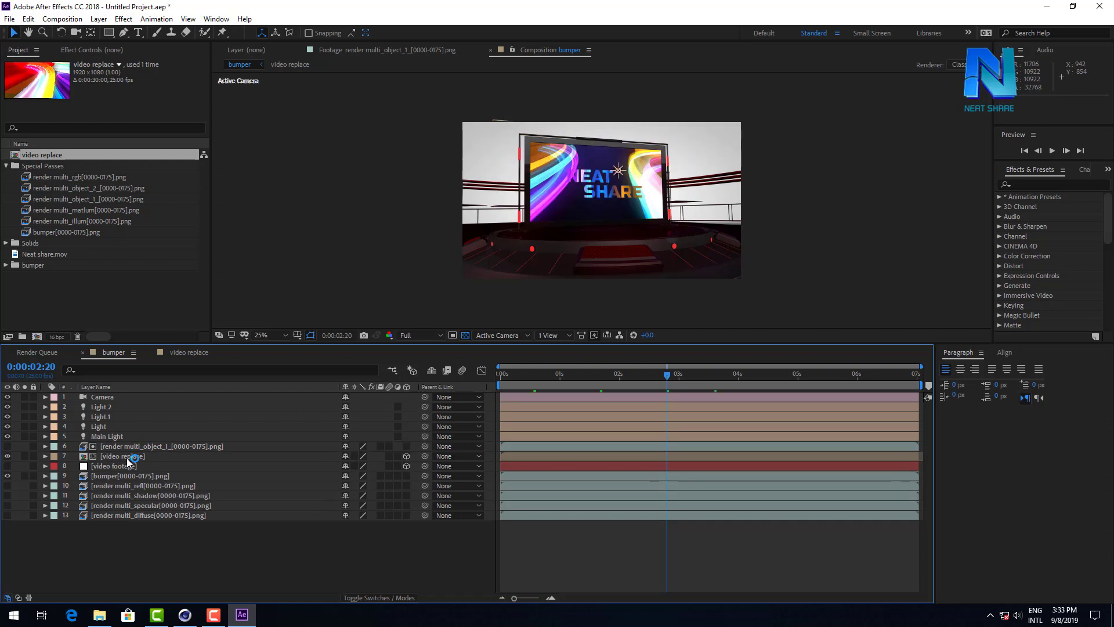
left_click_drag(523, 382, 545, 382)
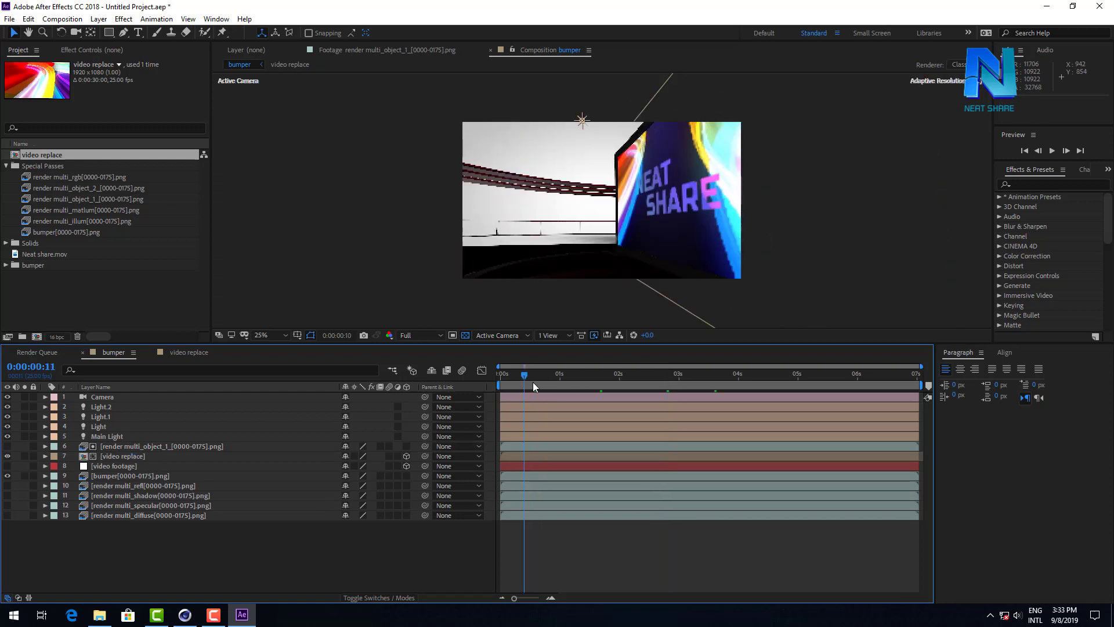
Step: Solo the video replace layer and view its matted video at 0:14
left_click(122, 456)
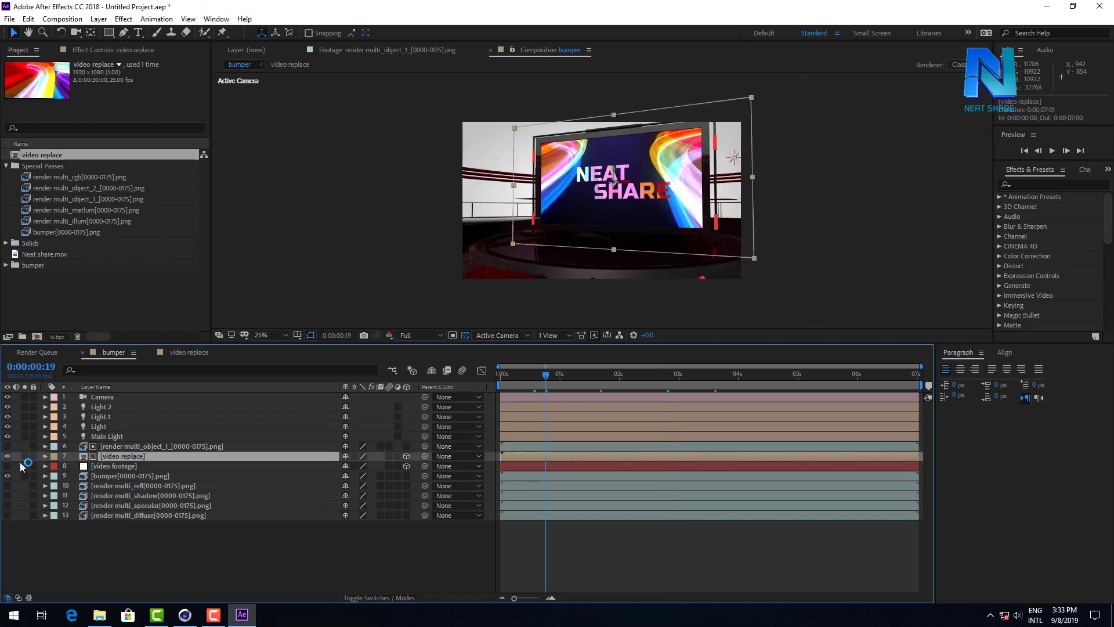
left_click(25, 456)
left_click_drag(528, 382, 658, 382)
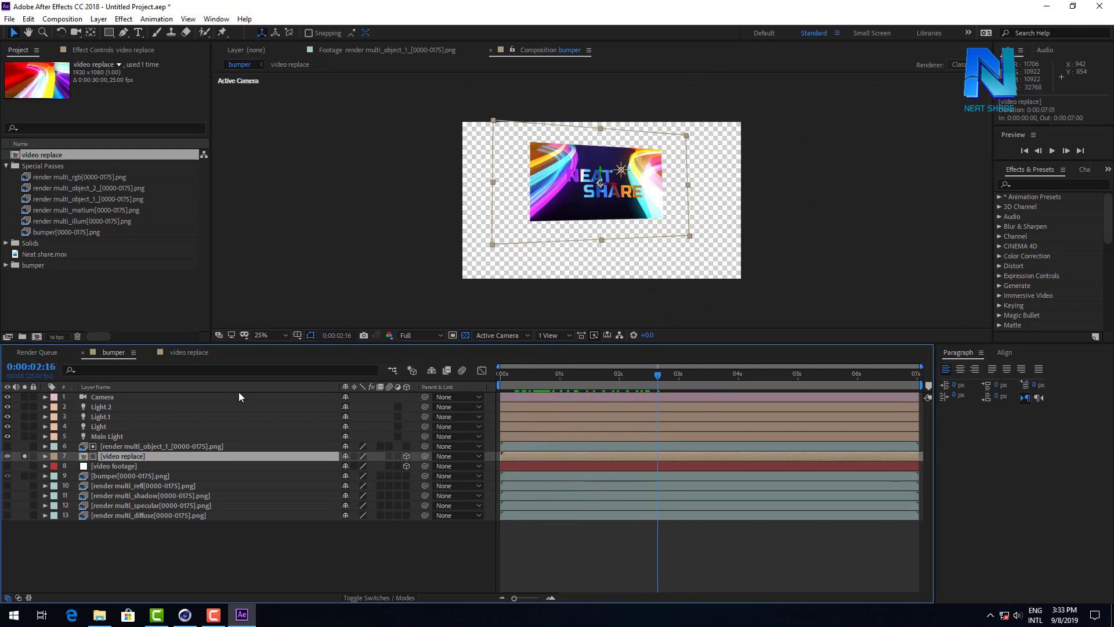
Step: Scrub between about 0:15 and 3:15 to review the Neat Share video masked onto the TV screen
left_click(175, 396)
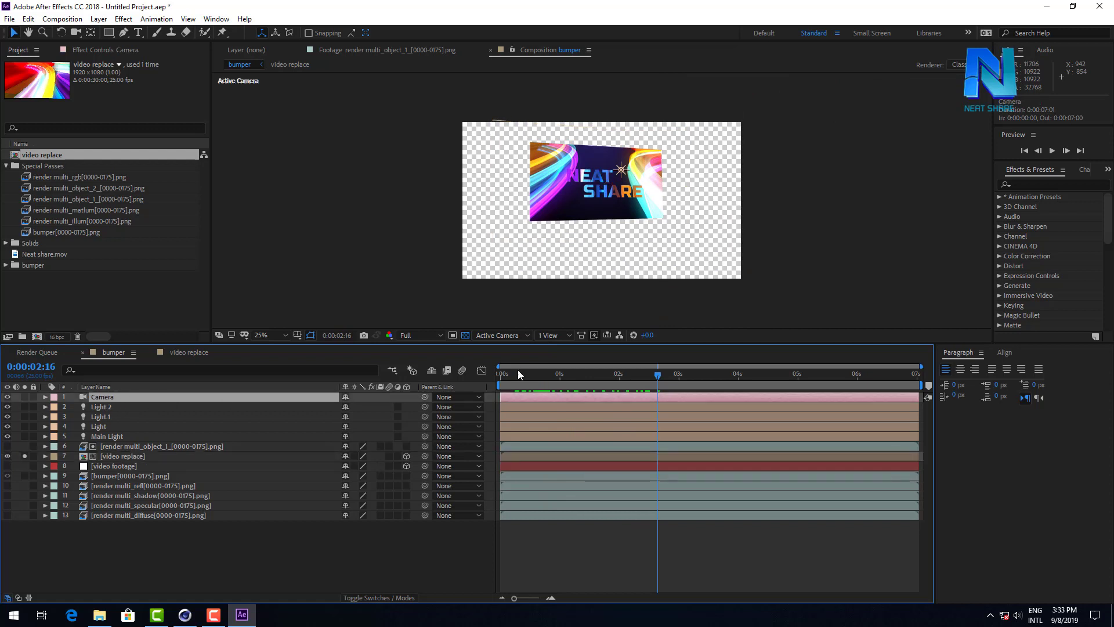
left_click_drag(548, 380, 730, 384)
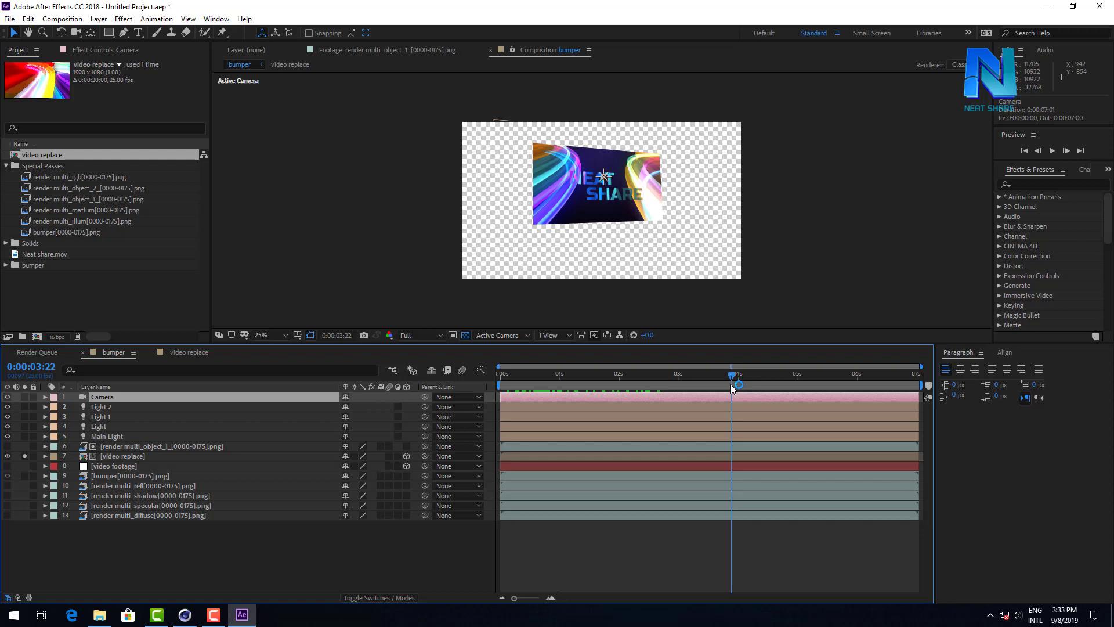
mouse_move(730, 384)
left_mouse_down()
mouse_move(560, 385)
mouse_move(617, 380)
left_mouse_up()
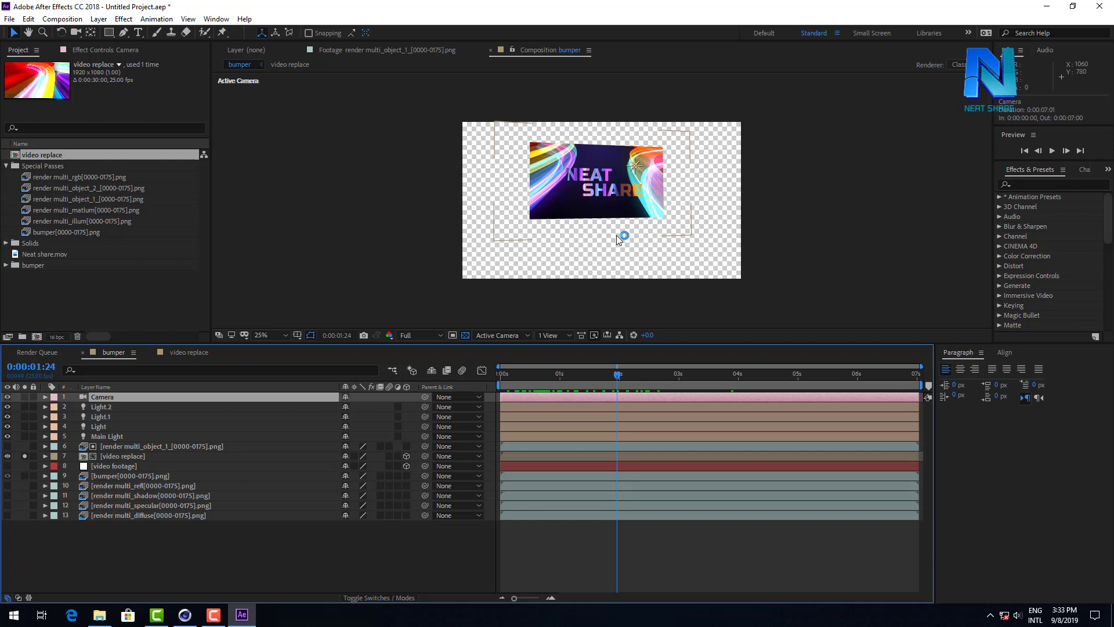
left_click(536, 374)
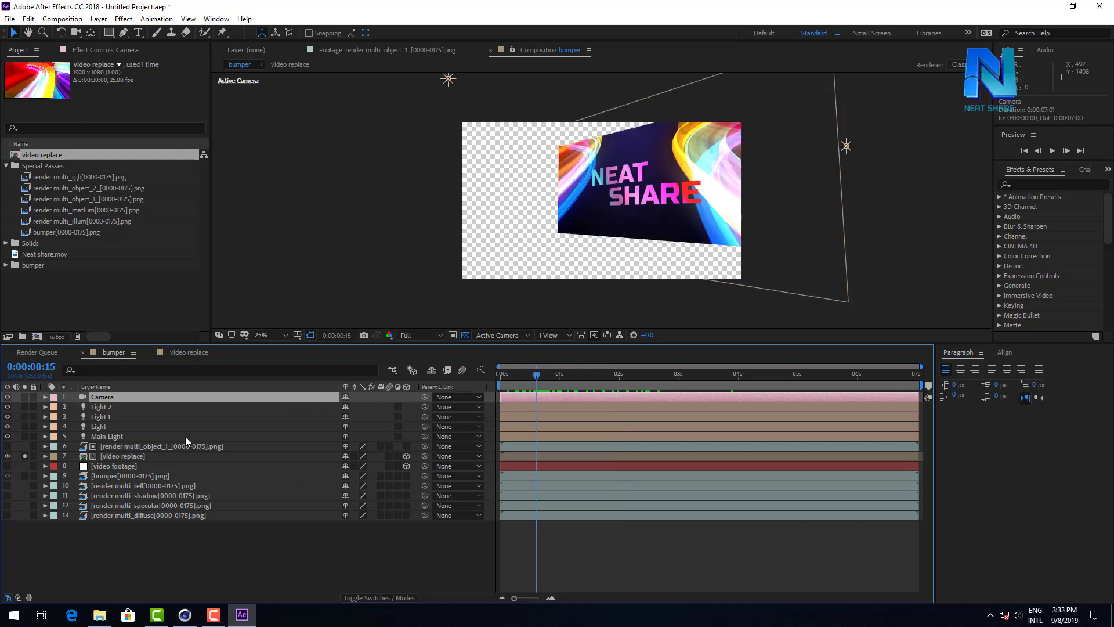
left_click(145, 467)
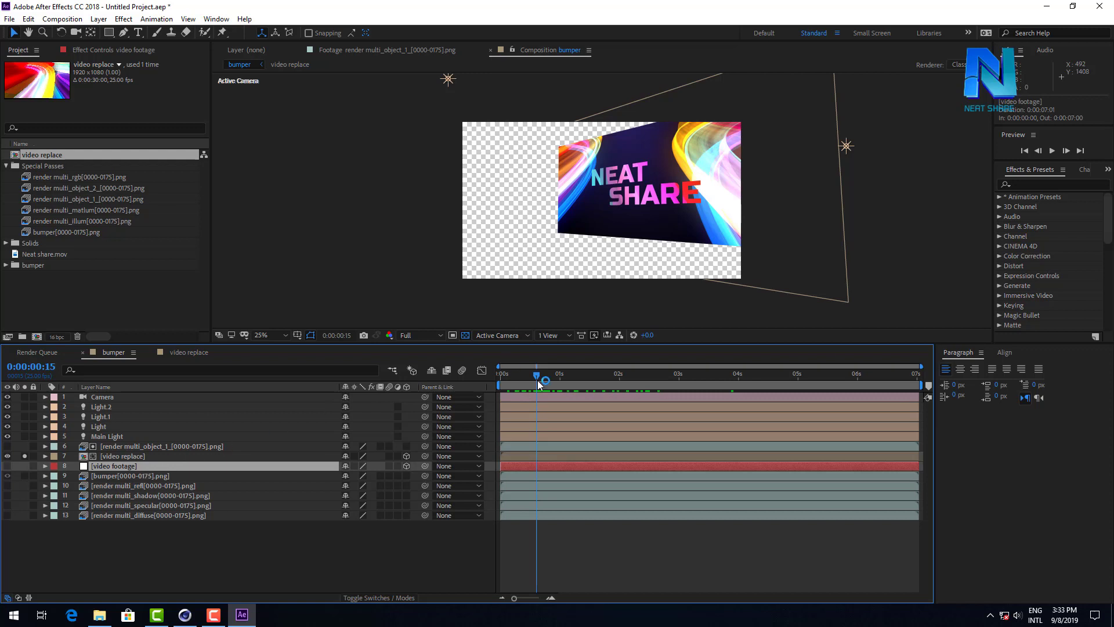
left_click_drag(538, 381, 753, 379)
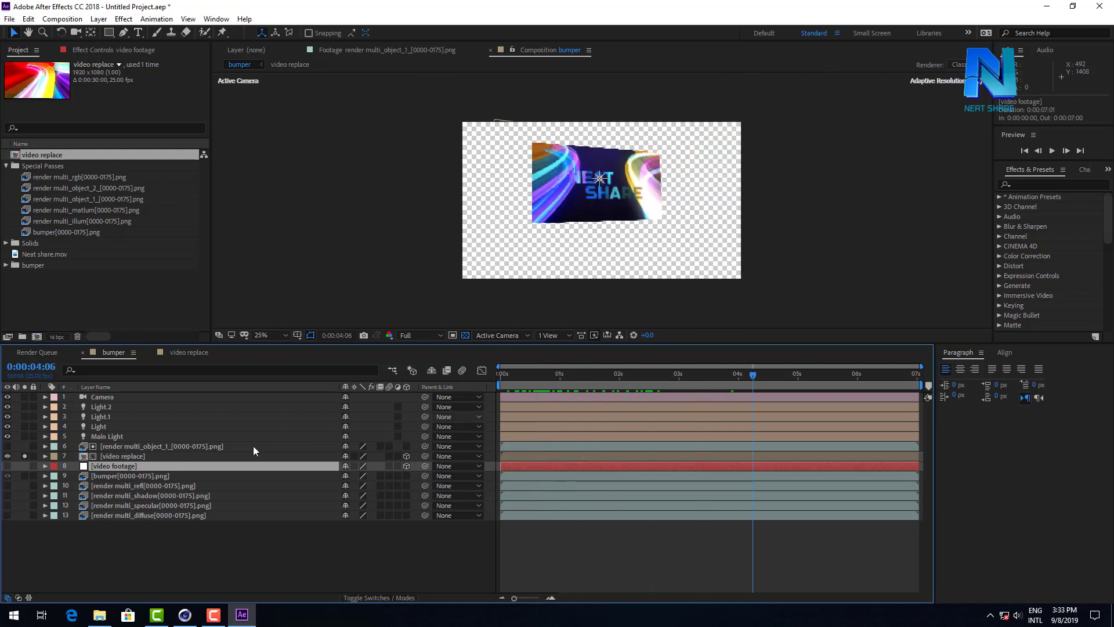